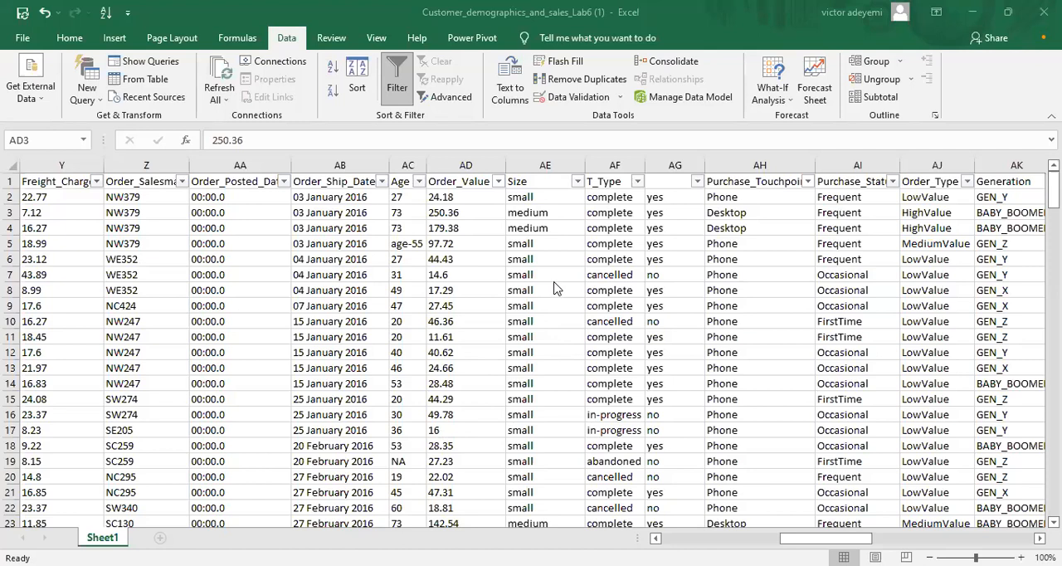
Step: Examine the T_Type column from its header down to the last data row
left_click(612, 167)
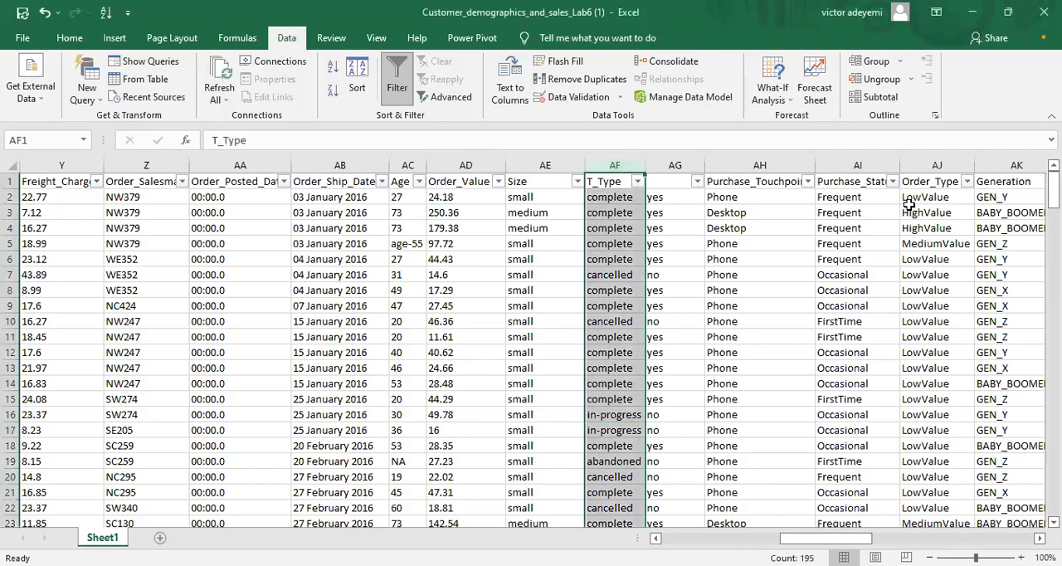
left_click_drag(1053, 191, 1053, 489)
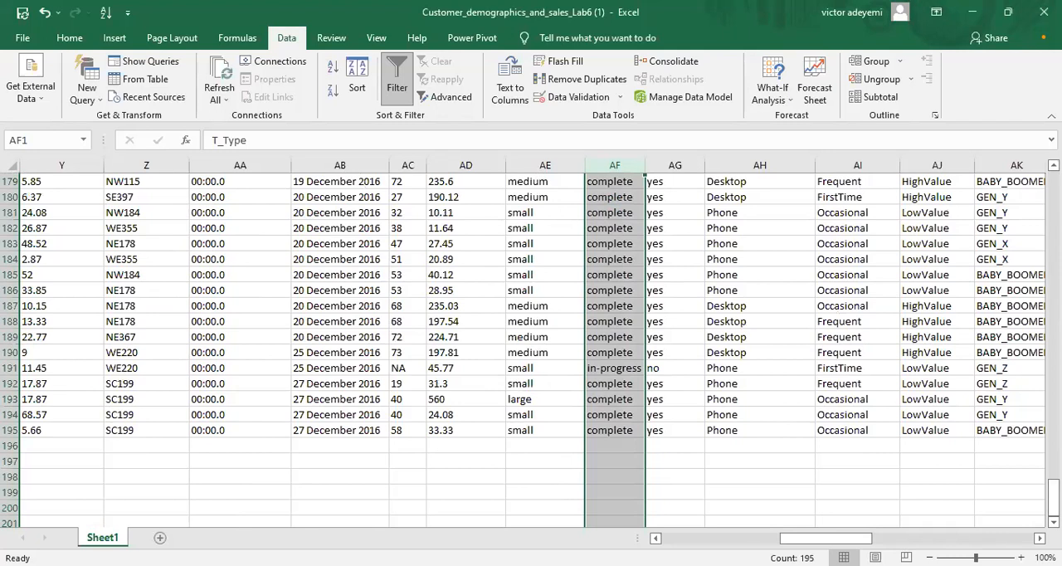
left_click(614, 447)
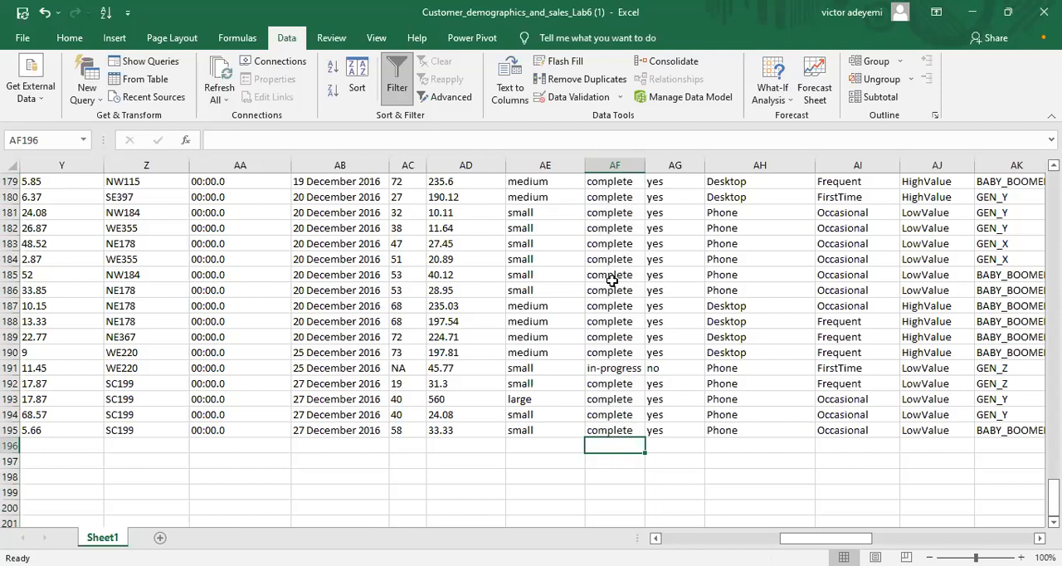
left_click(620, 165)
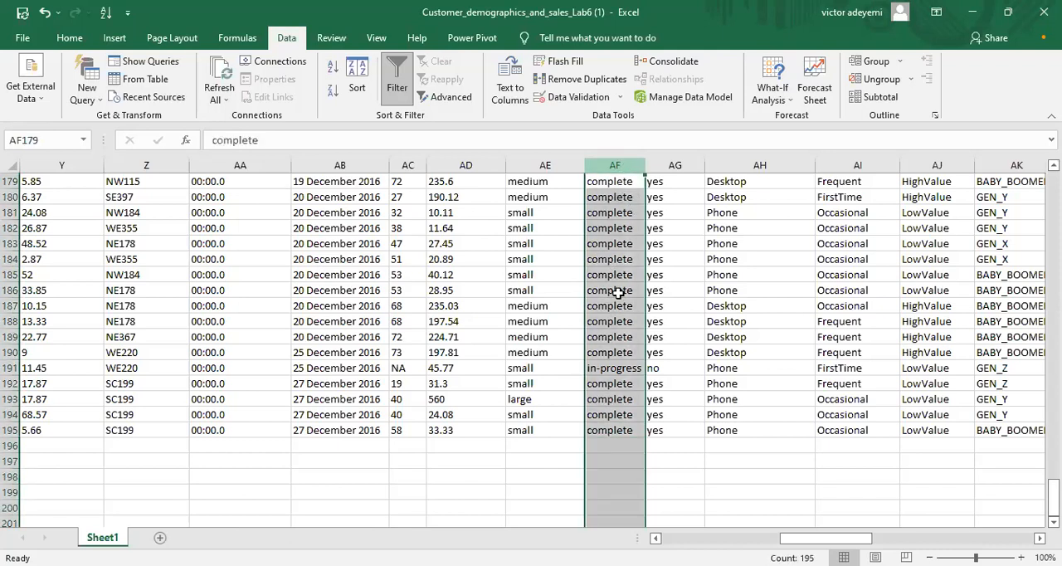
Step: Enter =COUNT(AF2:AF195) in cell AF196, directly below the T_Type data
left_click(618, 445)
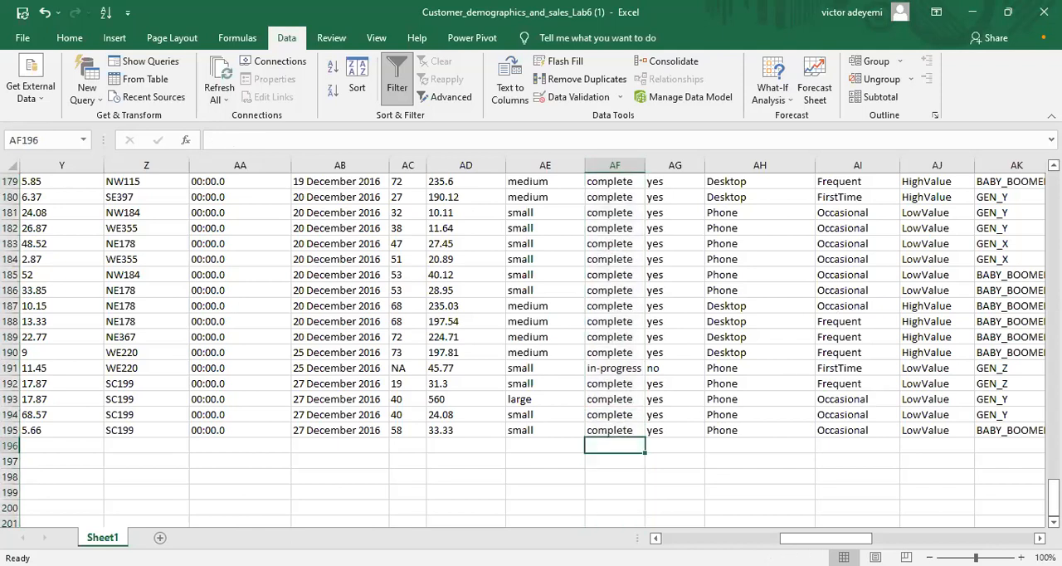
left_click_drag(1052, 498, 1029, 407)
left_click_drag(1028, 481, 1033, 508)
type("=c")
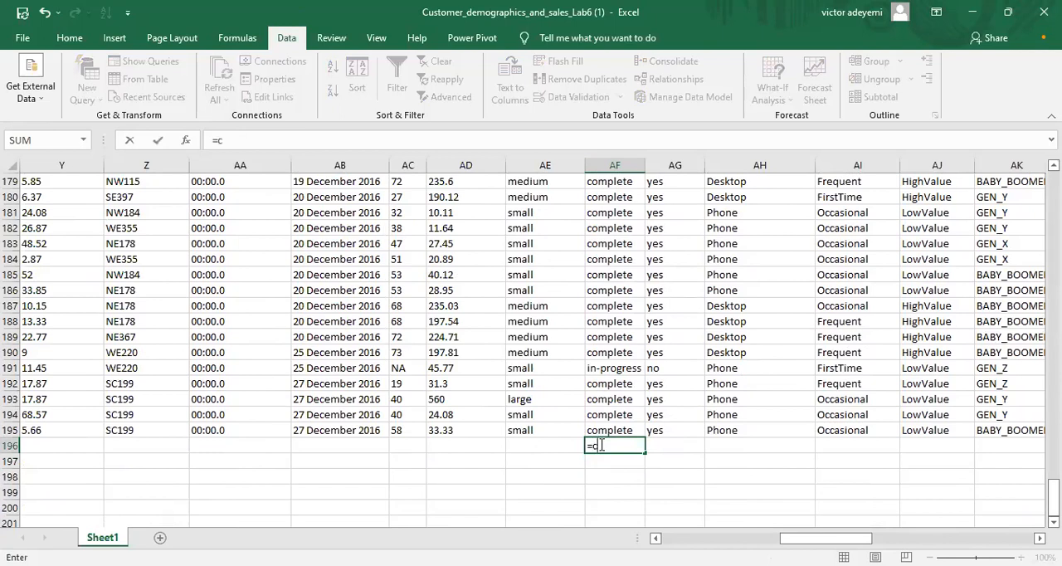
type("o")
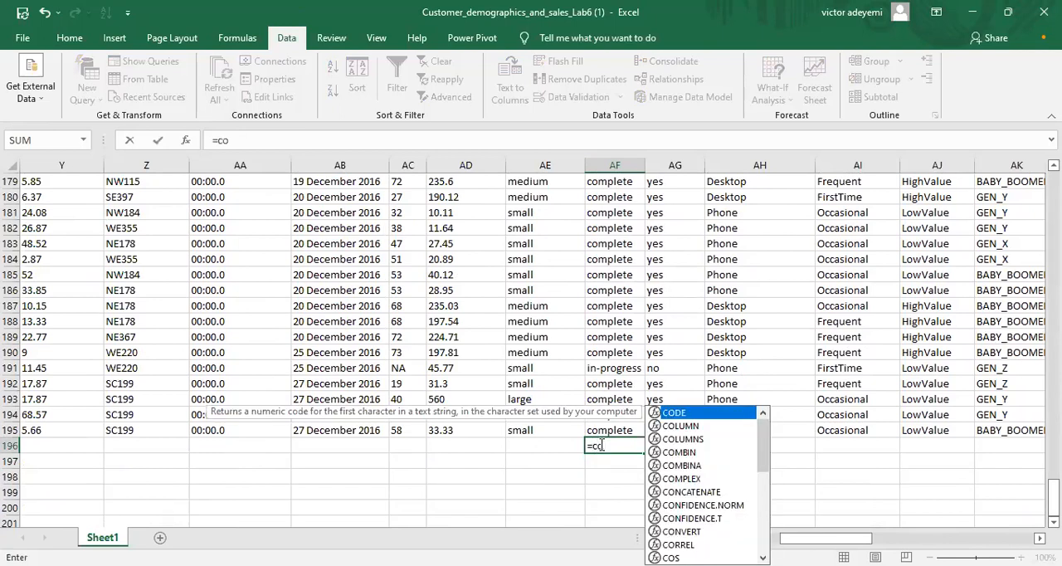
type("unt")
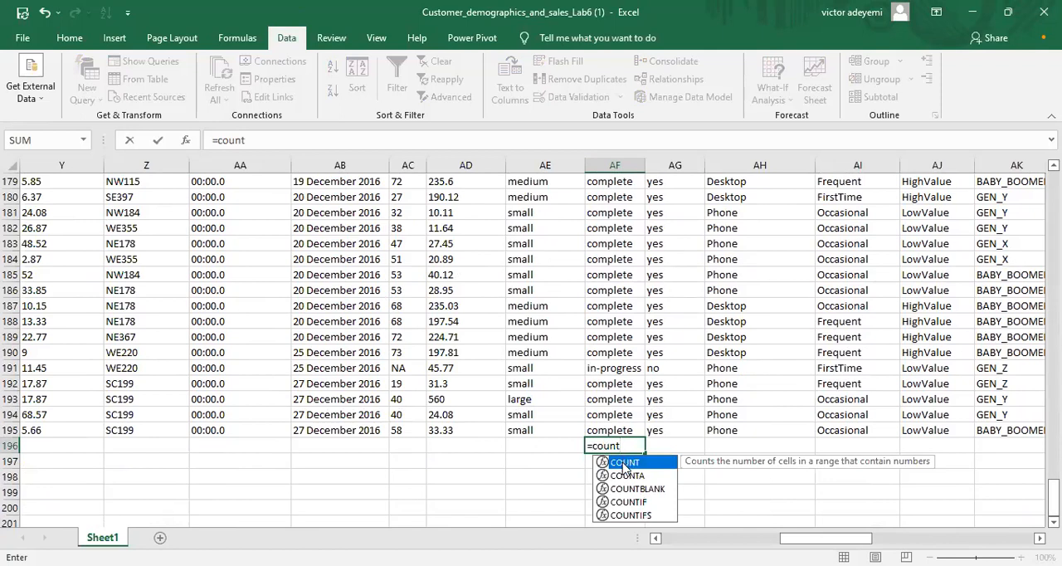
key("Tab")
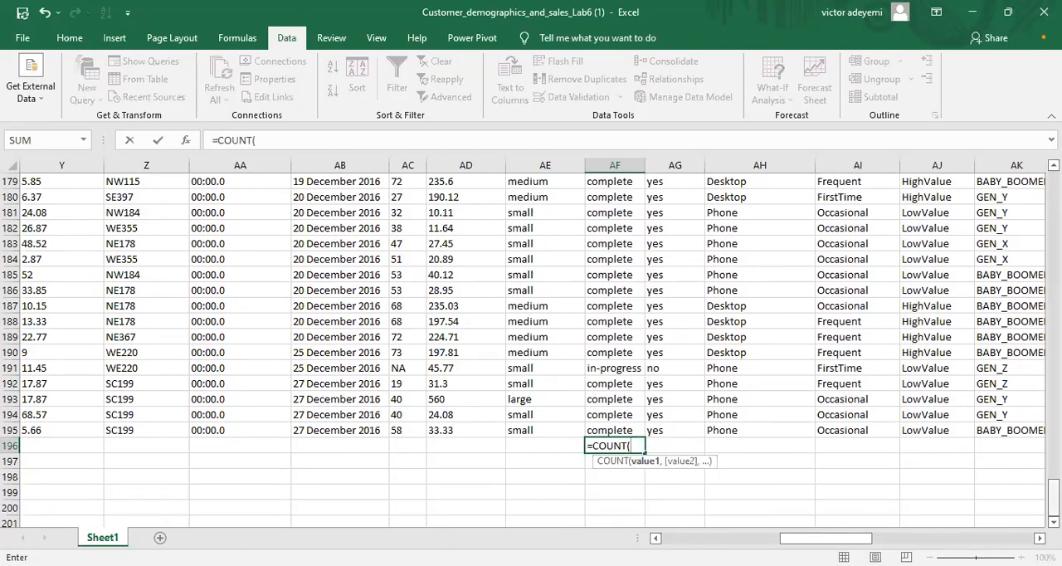
left_click_drag(1053, 494, 1053, 185)
left_click_drag(615, 197, 617, 214)
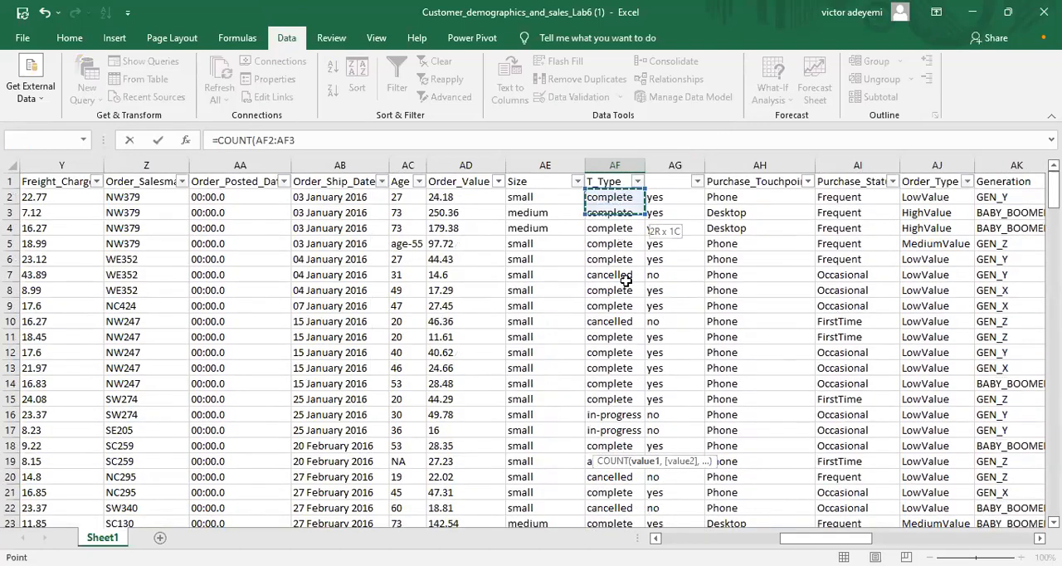
left_click_drag(622, 464, 611, 401)
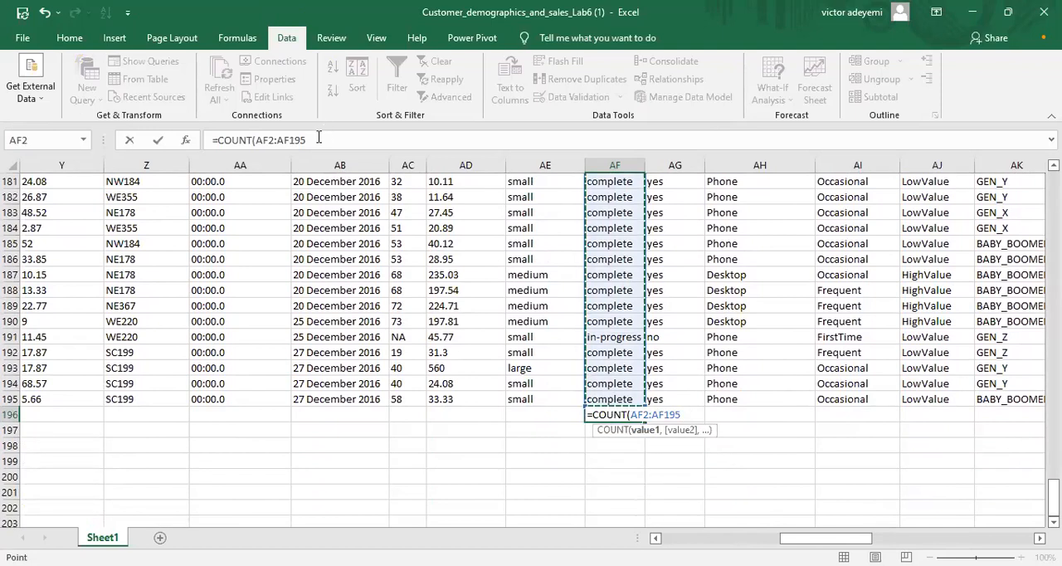
left_click(318, 137)
type(")")
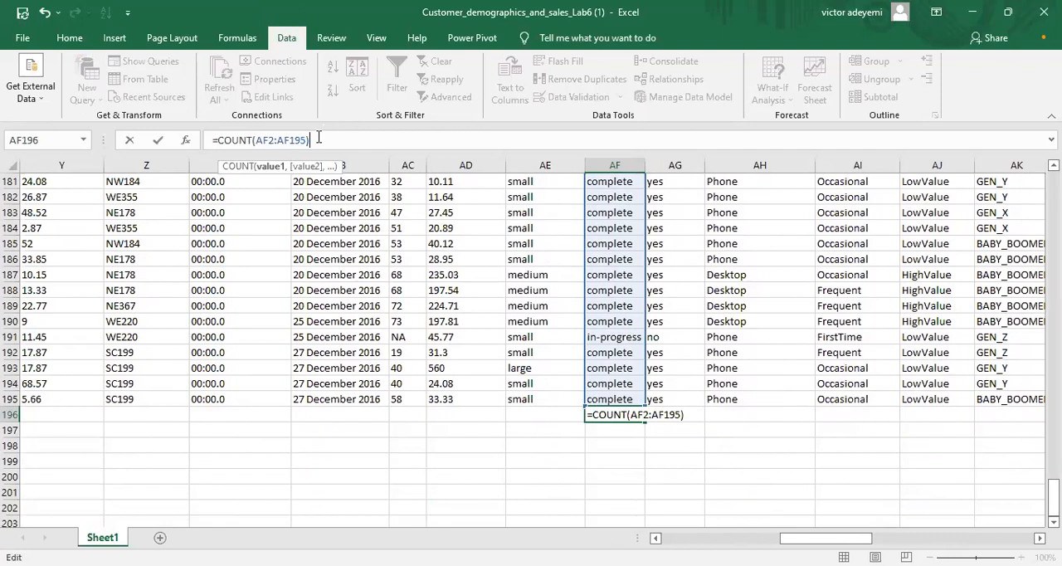
key("Return")
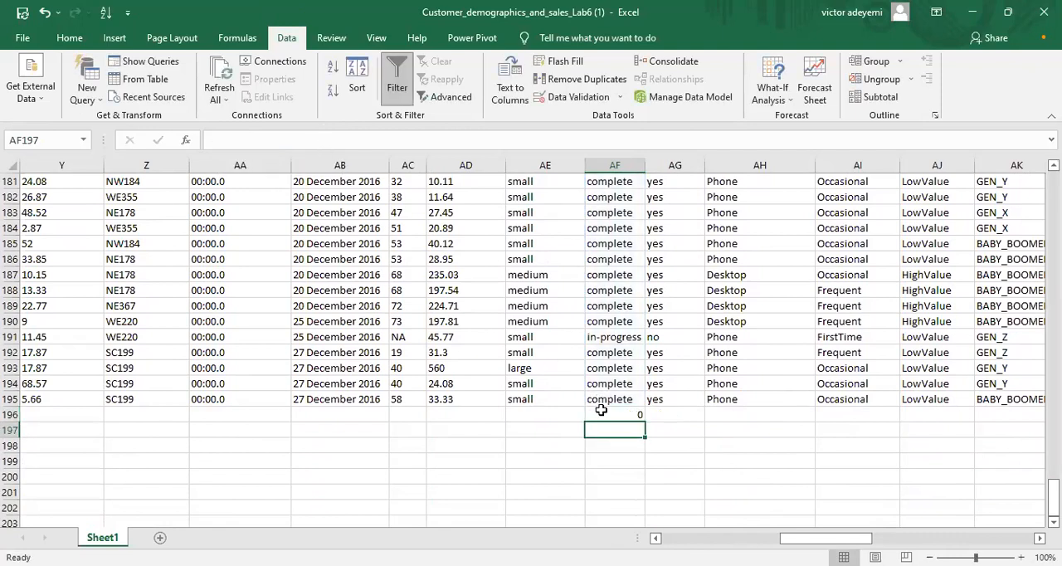
left_click(600, 411)
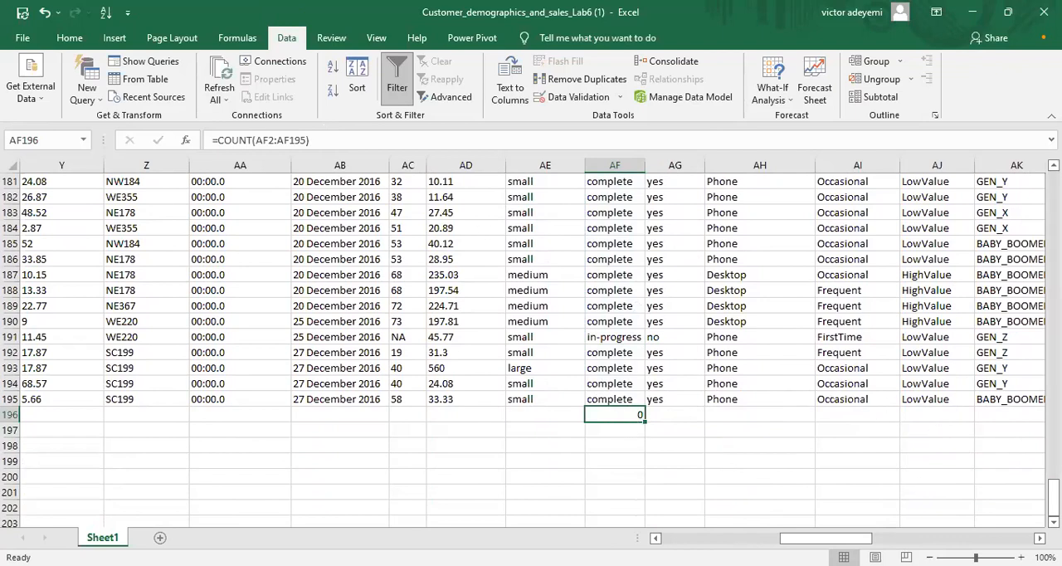
Step: Select the Customer_Firstname column at the start of the sheet to check its number of entries
left_click_drag(1054, 496, 1009, 175)
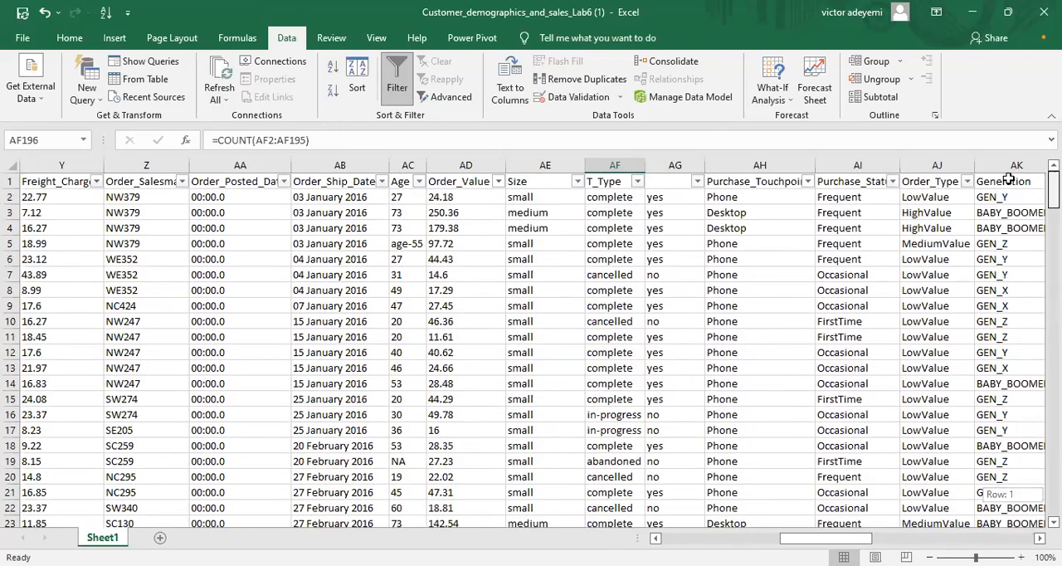
left_click_drag(842, 541, 724, 541)
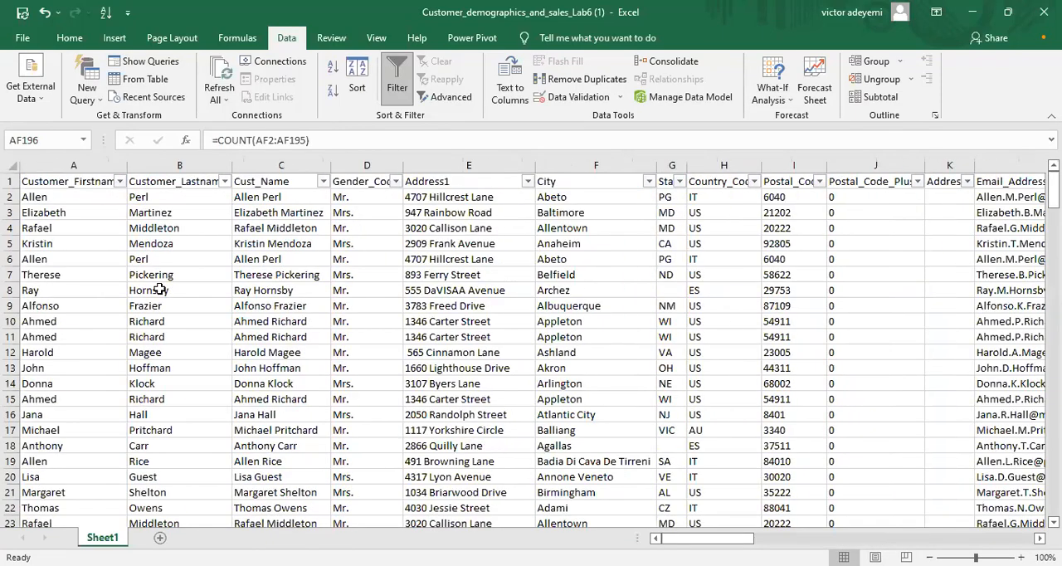
left_click(52, 196)
left_click(59, 165)
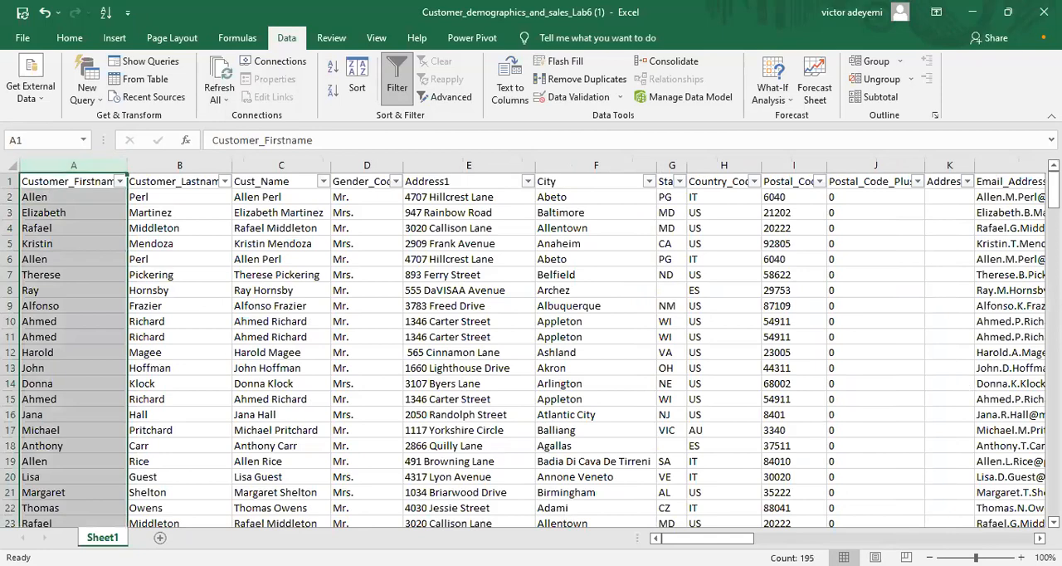
left_click_drag(1053, 186, 747, 447)
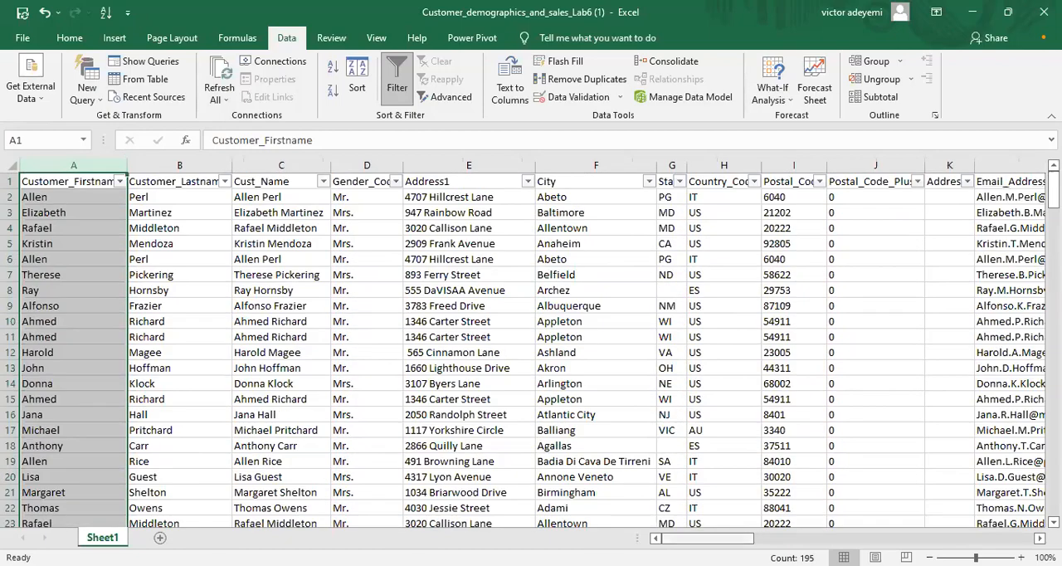
Step: Enter the label "count visa card" in cell BQ3, beyond the data, and fit column BQ's width to it
left_click_drag(740, 540, 804, 538)
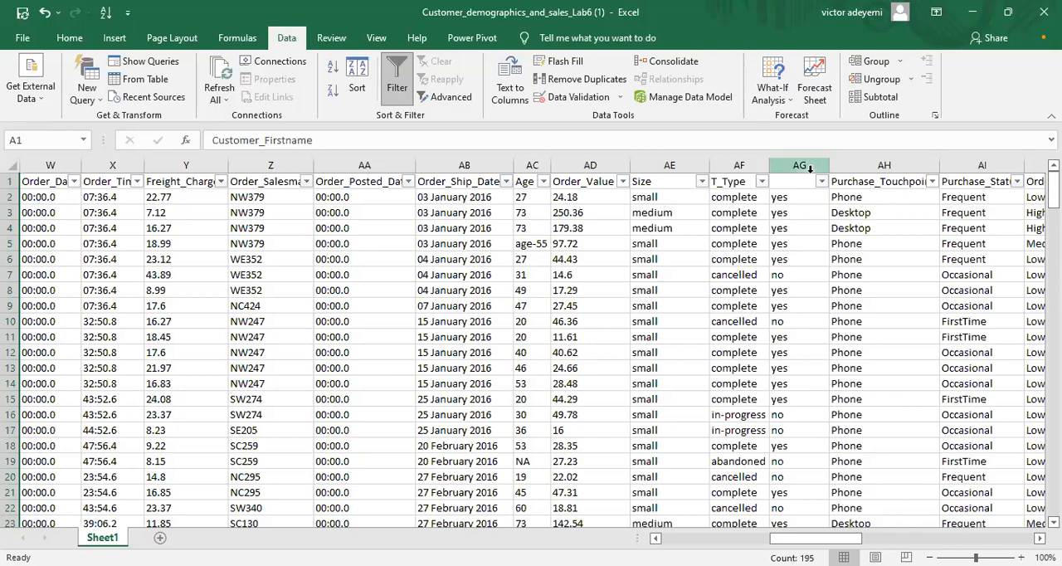
scroll(533, 353, "right", 6)
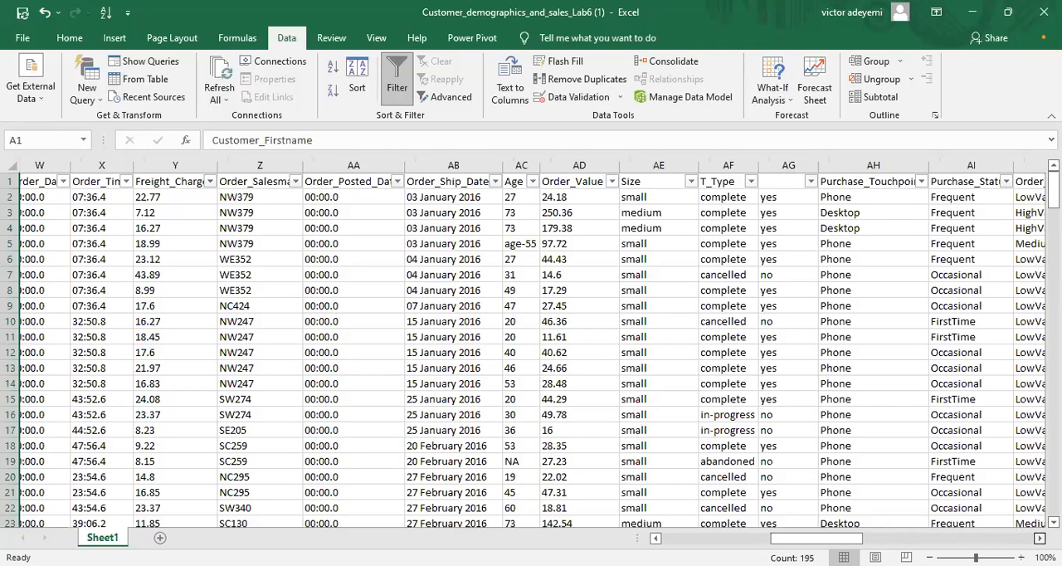
scroll(533, 353, "right", 6)
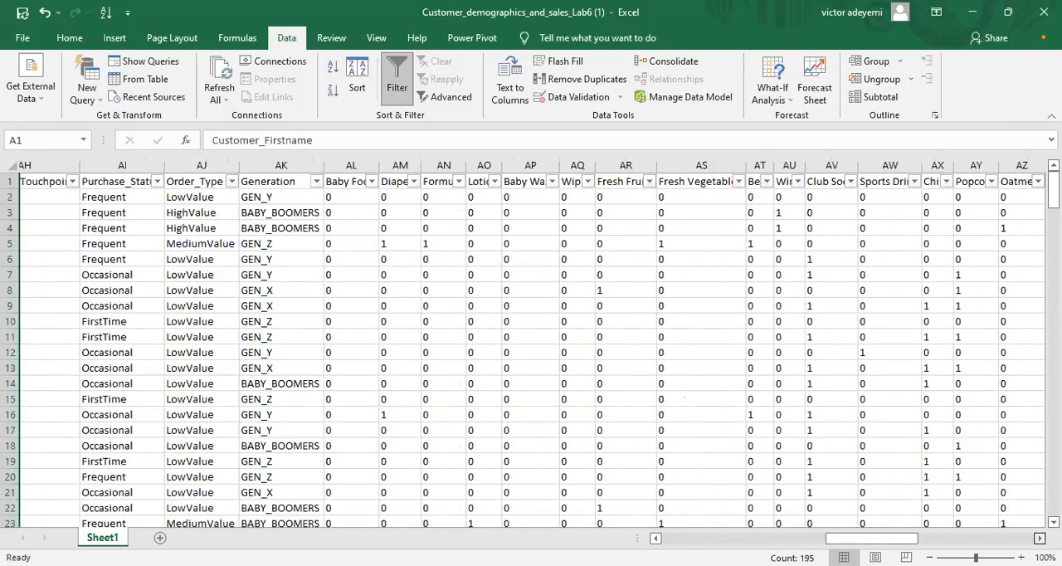
scroll(533, 353, "right", 5)
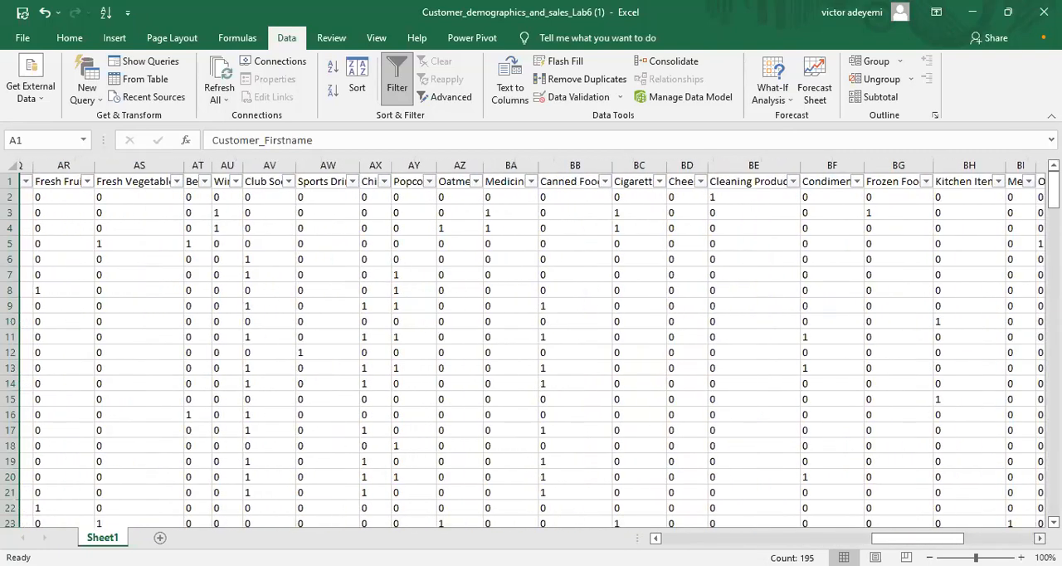
scroll(532, 353, "right", 6)
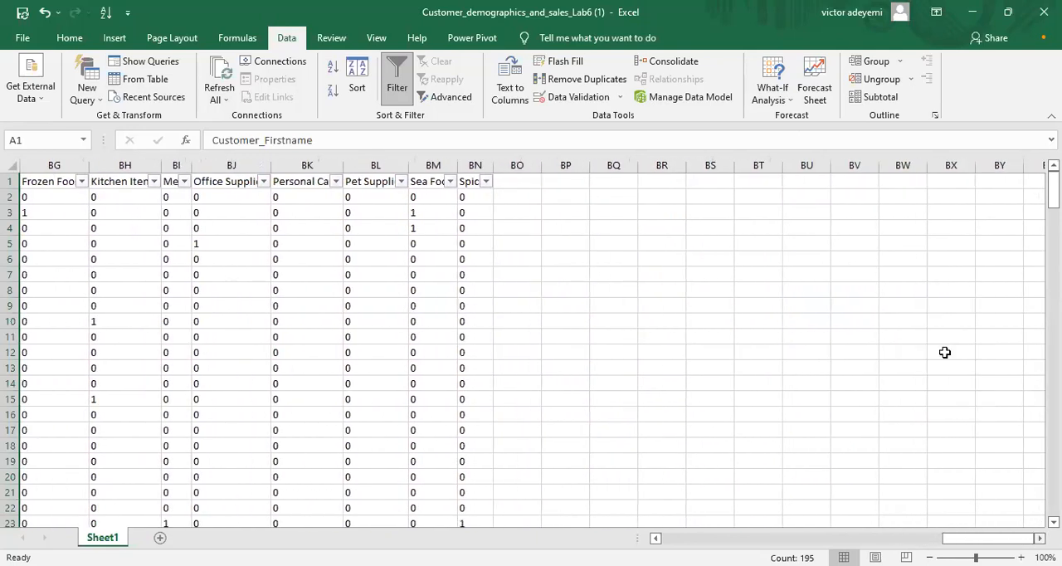
left_click(933, 199)
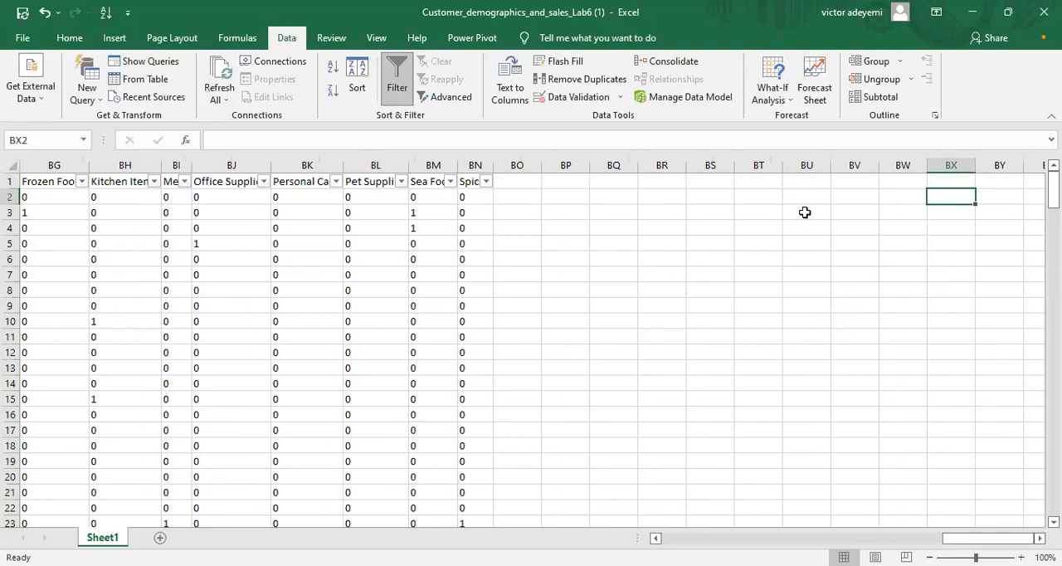
left_click(603, 210)
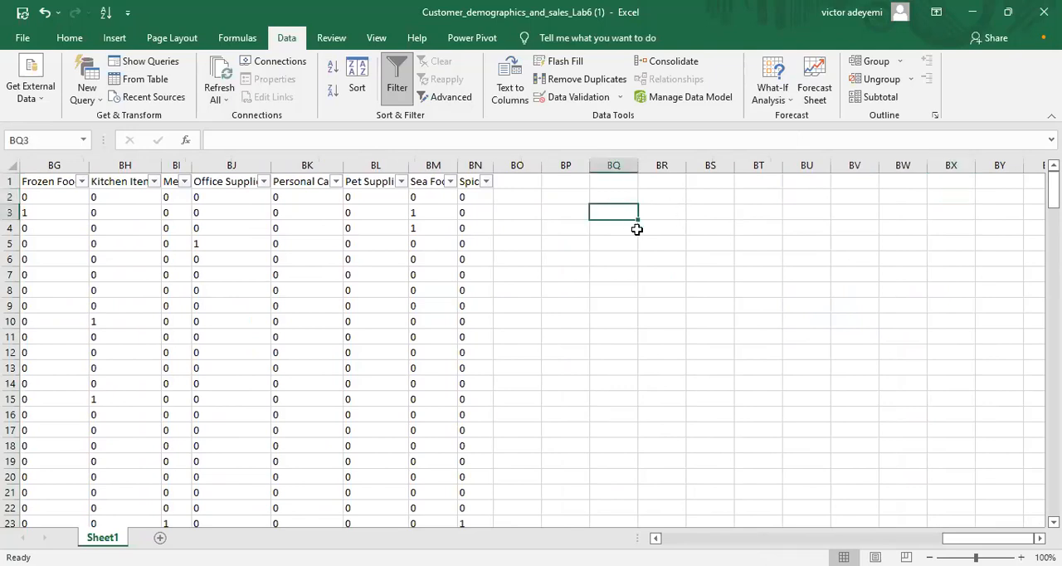
type("count vias")
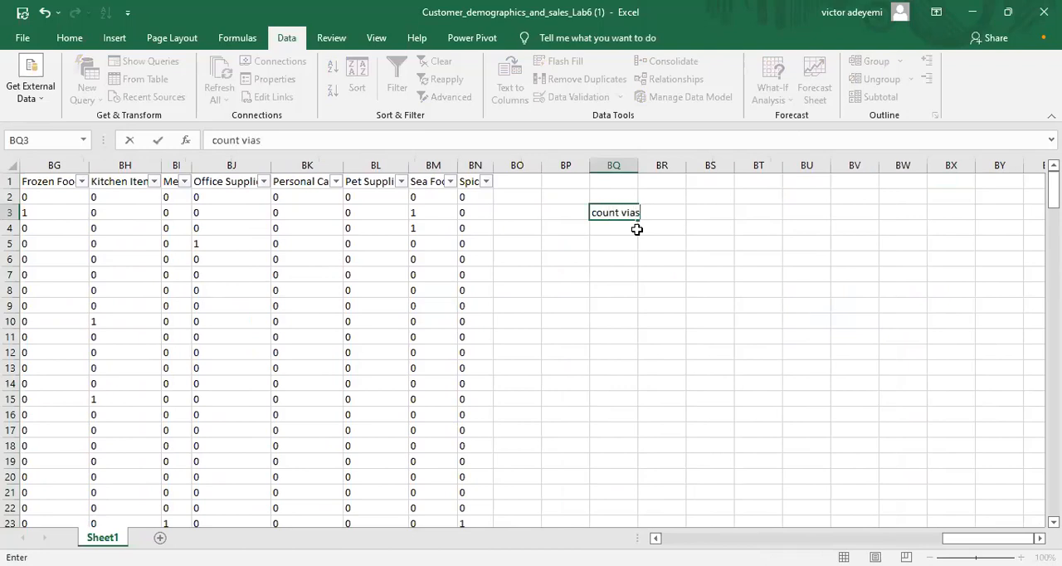
key("BackSpace")
key("BackSpace")
key("BackSpace")
key("BackSpace")
type("visa card")
double_click(638, 163)
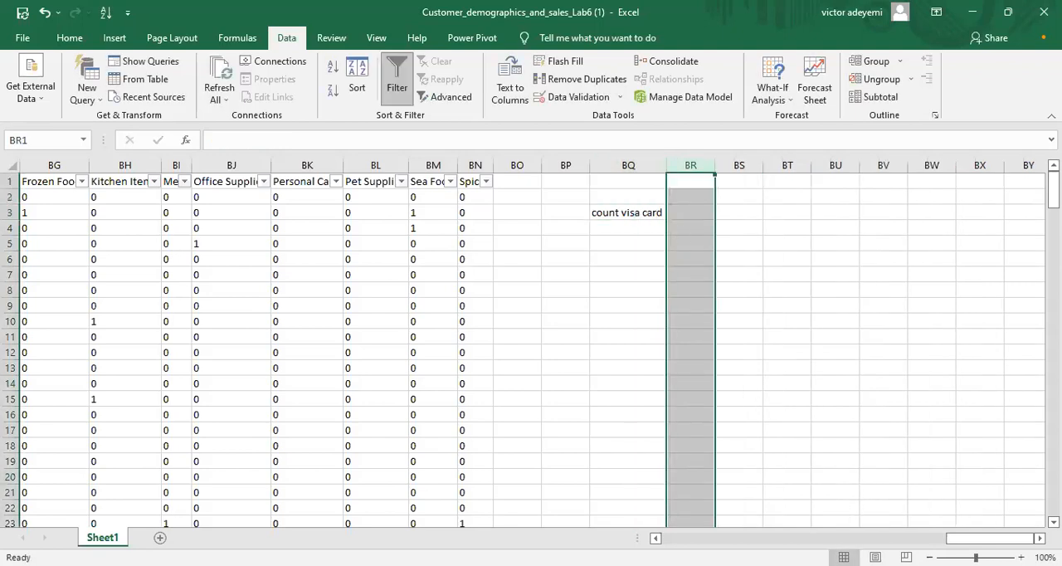
Step: Examine the card types listed in the Creditcard_Type column's filter, keeping all values shown
scroll(530, 344, "left", 10)
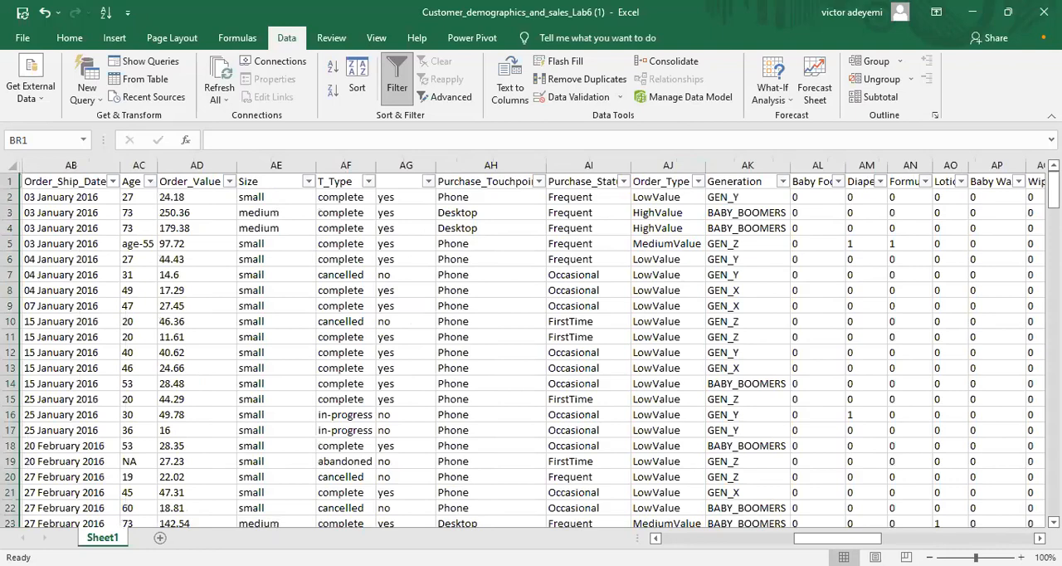
scroll(531, 344, "left", 1)
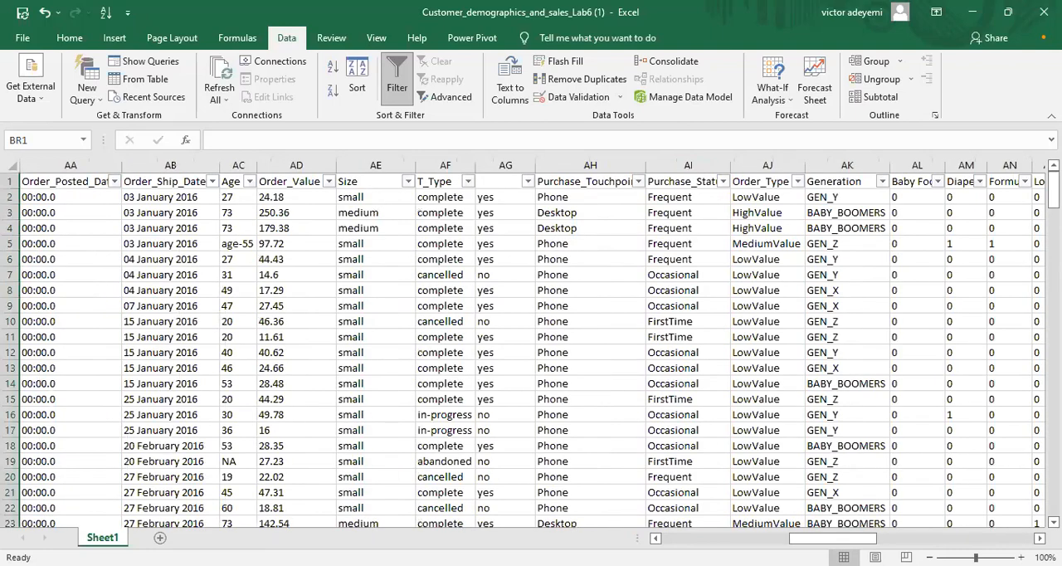
scroll(531, 344, "left", 10)
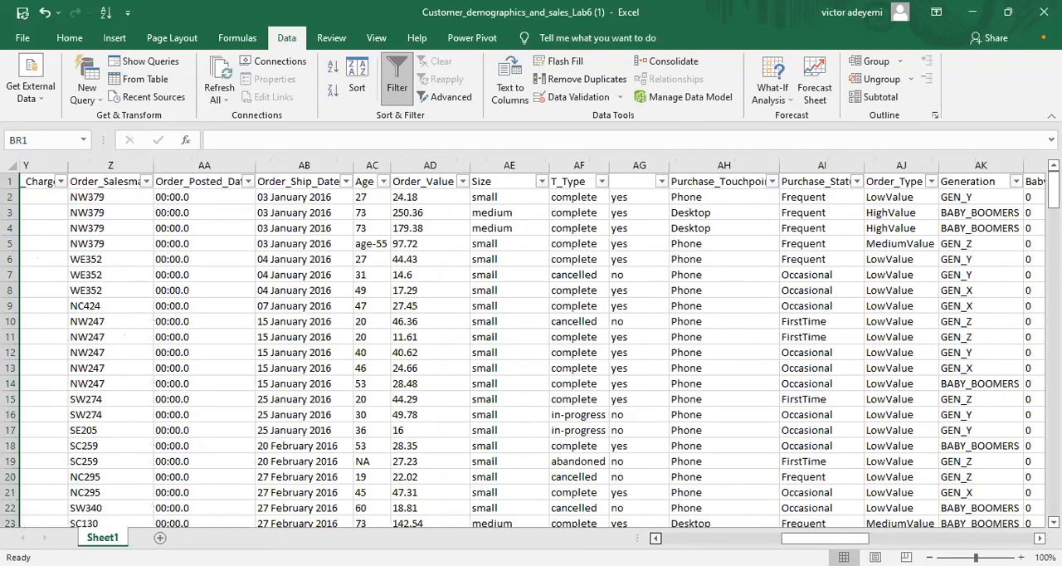
scroll(530, 343, "left", 3)
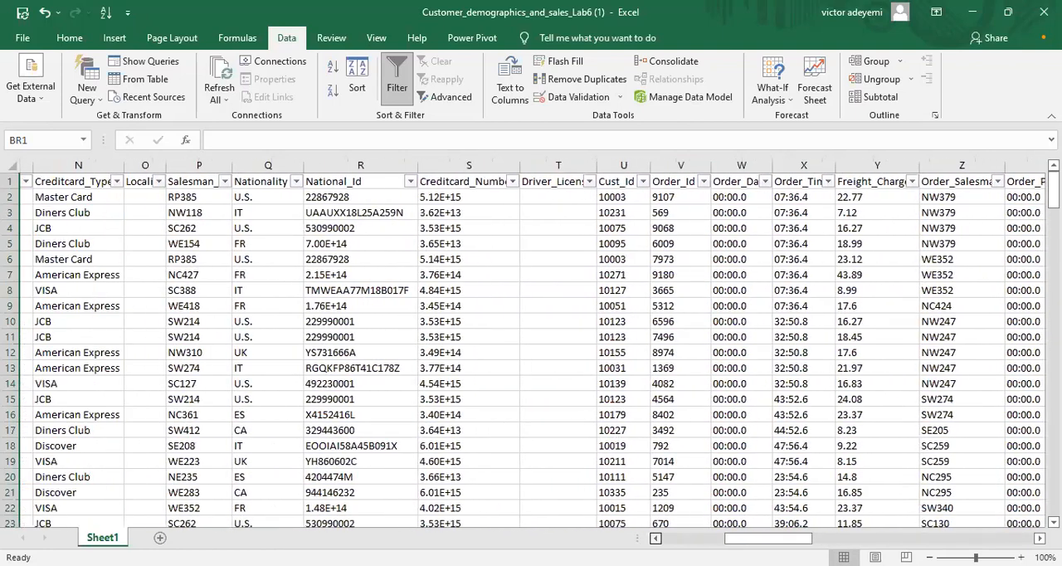
scroll(531, 343, "left", 1)
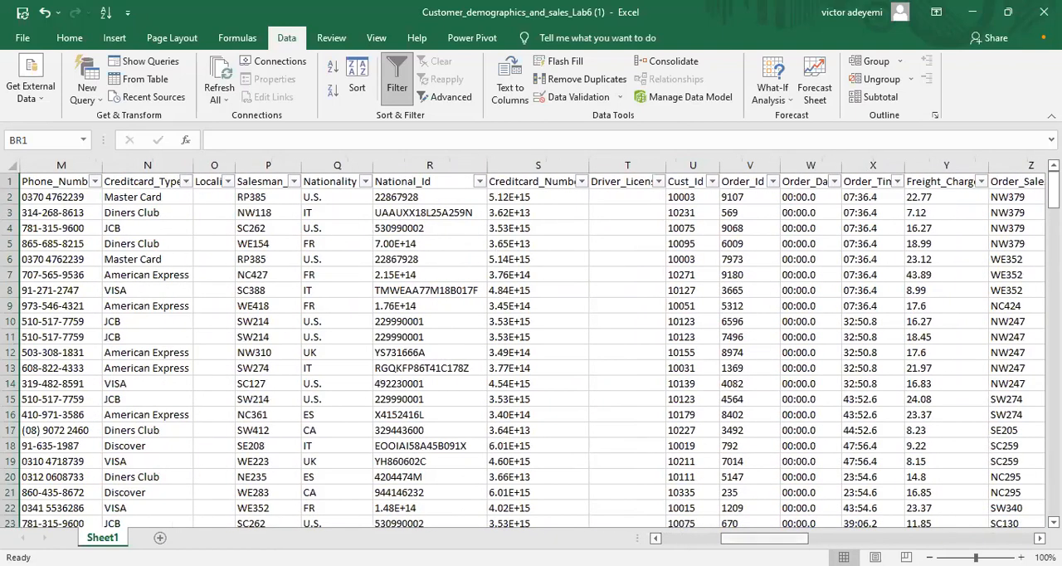
scroll(559, 238, "left", 5)
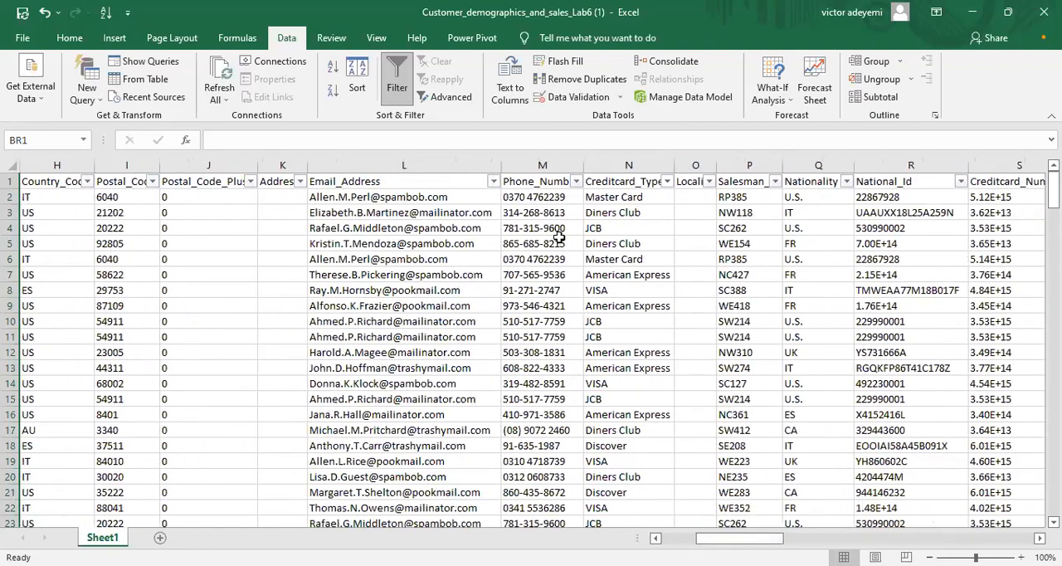
left_click(615, 167)
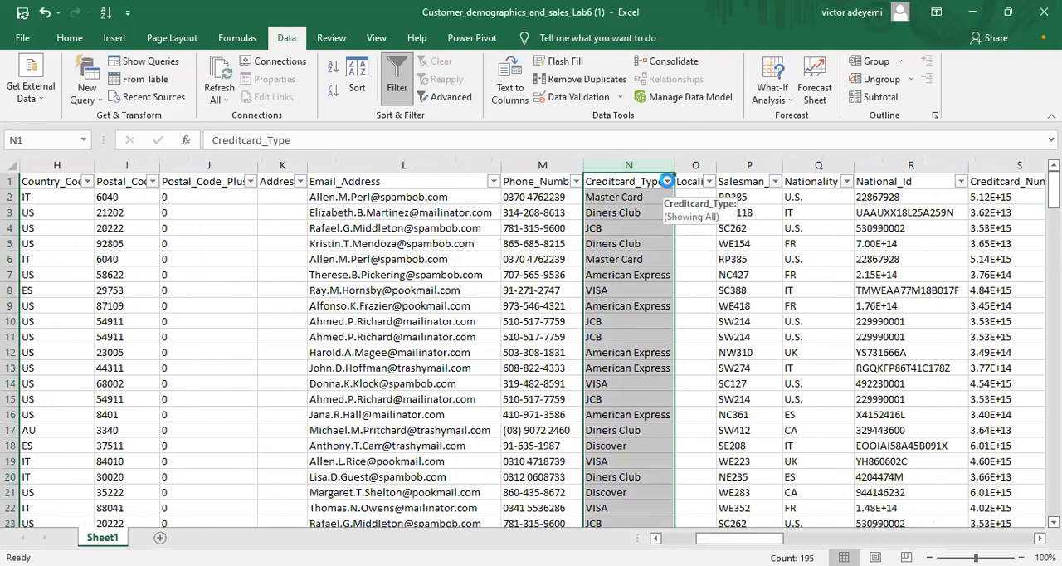
key("alt+Down")
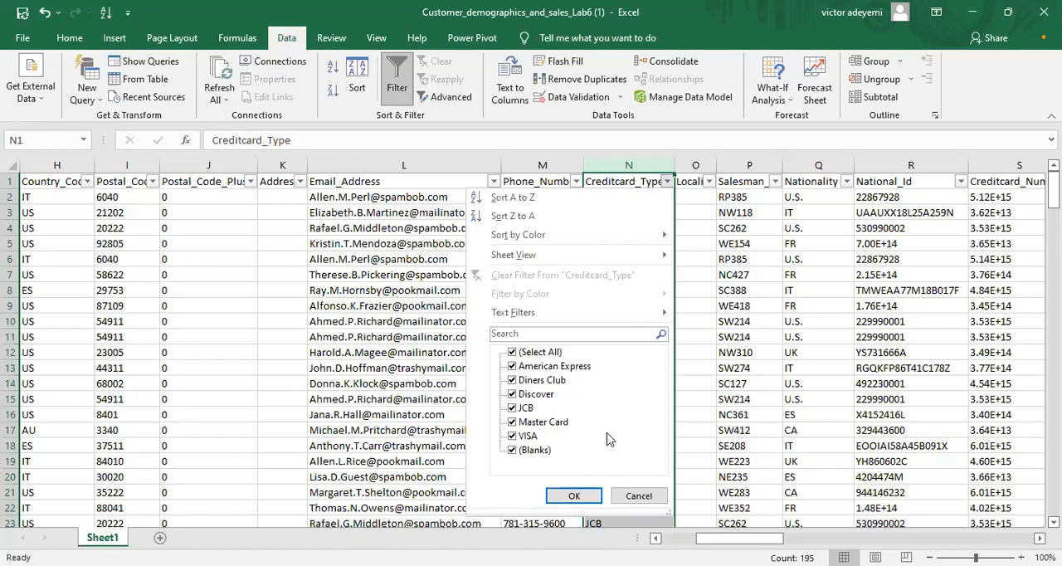
left_click(585, 495)
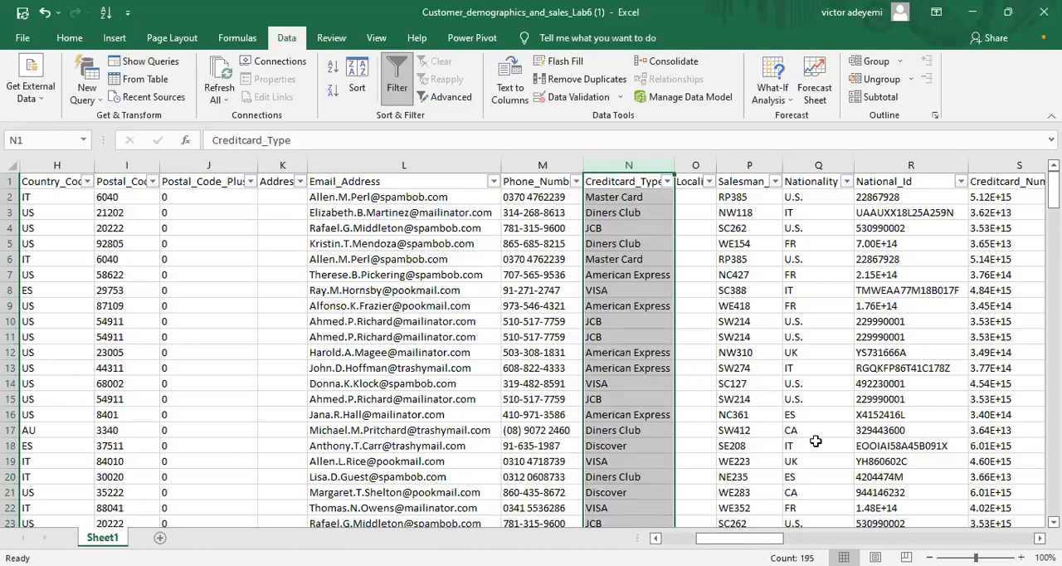
Step: Hide the product category columns AL through BN, from Baby Food to Spices
left_click_drag(739, 538, 1007, 539)
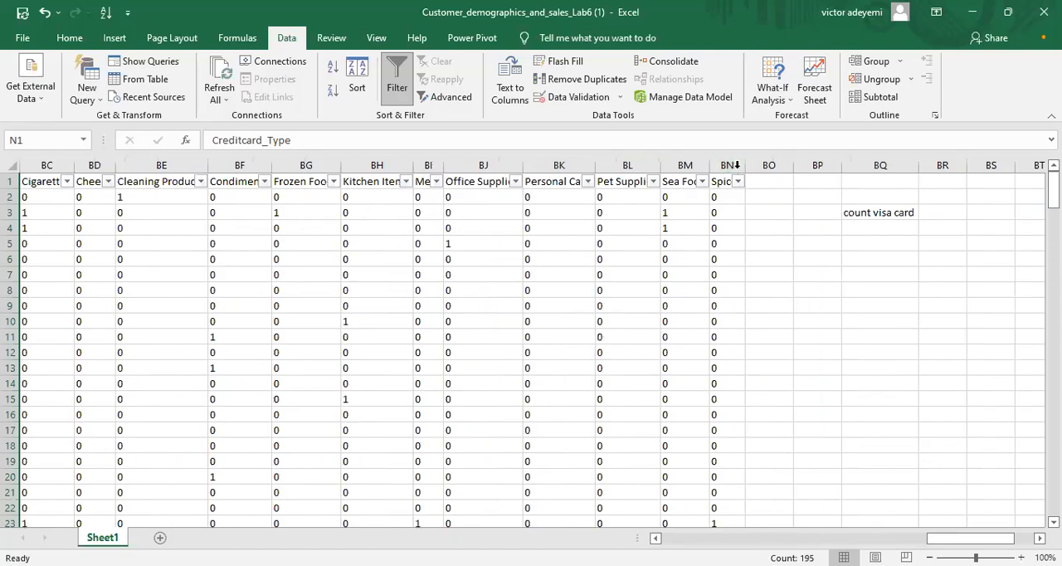
left_click(731, 165)
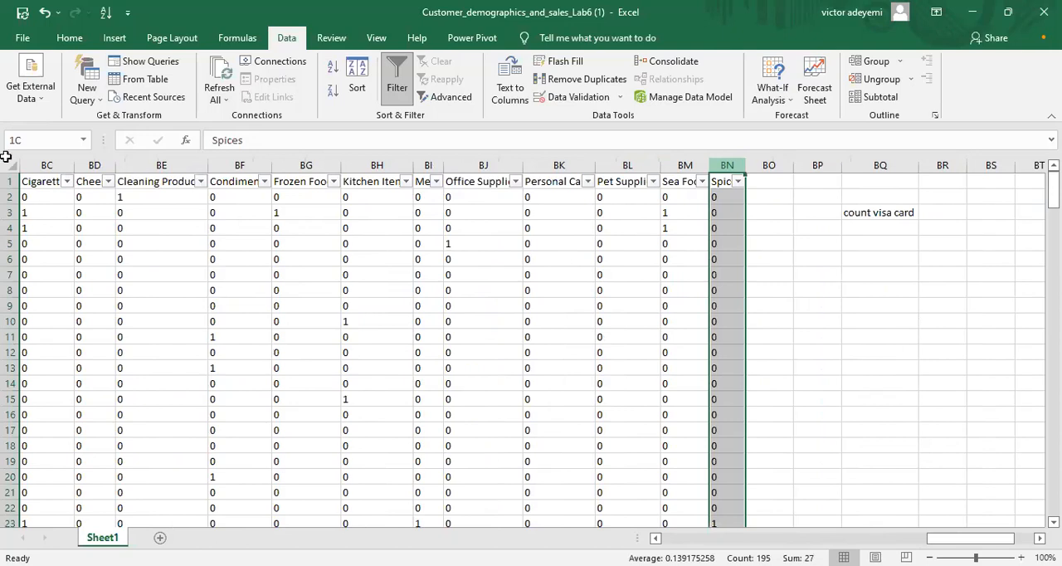
left_click_drag(561, 190, 694, 183)
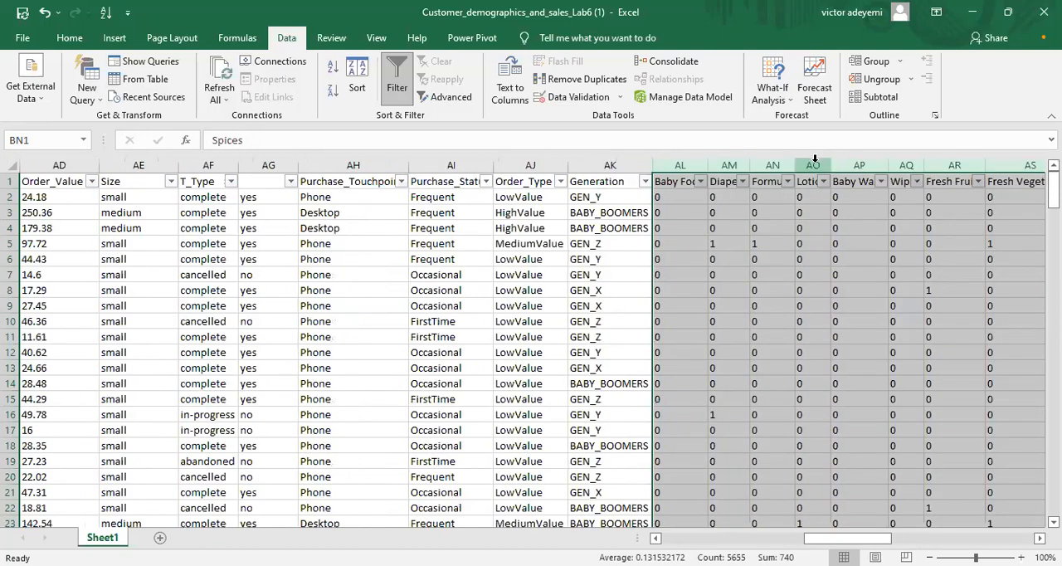
right_click(814, 165)
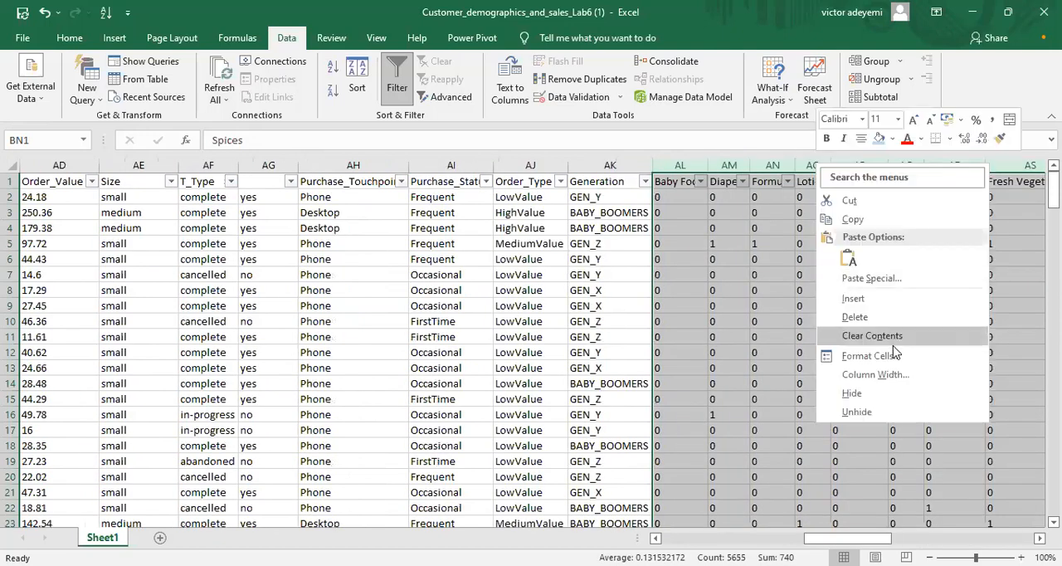
left_click(894, 389)
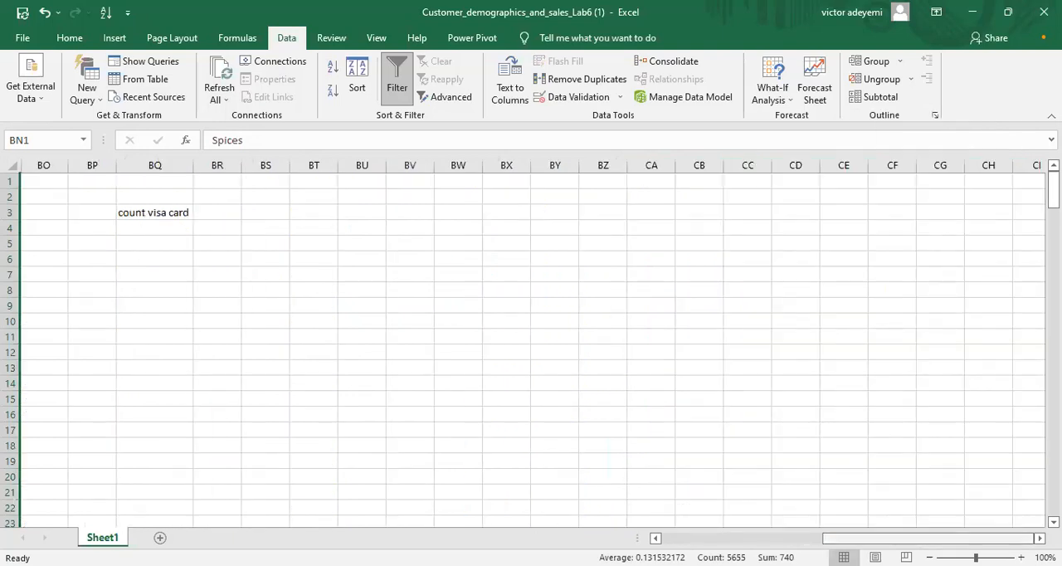
scroll(530, 348, "left", 6)
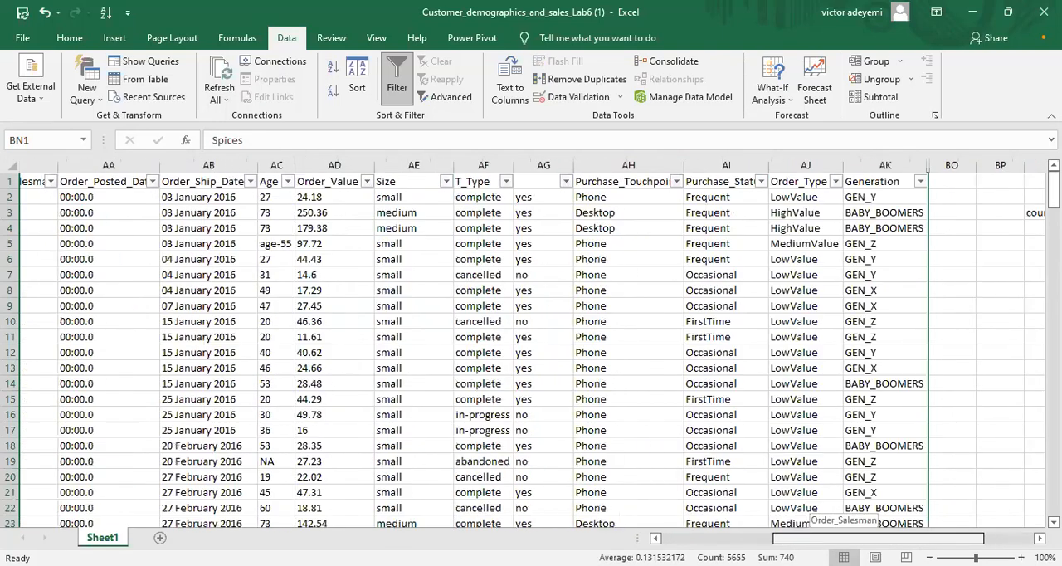
scroll(809, 510, "left", 6)
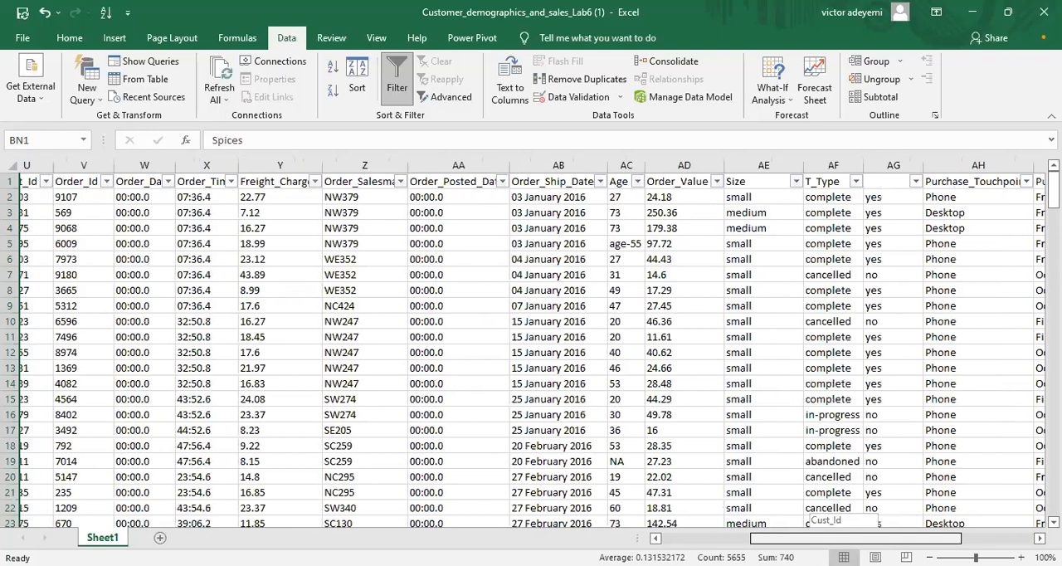
Step: Begin a COUNTIF formula in cell BR3, beside the "count visa card" label, with the Creditcard_Type data N2:N195 as its range
scroll(809, 510, "right", 8)
scroll(530, 348, "right", 2)
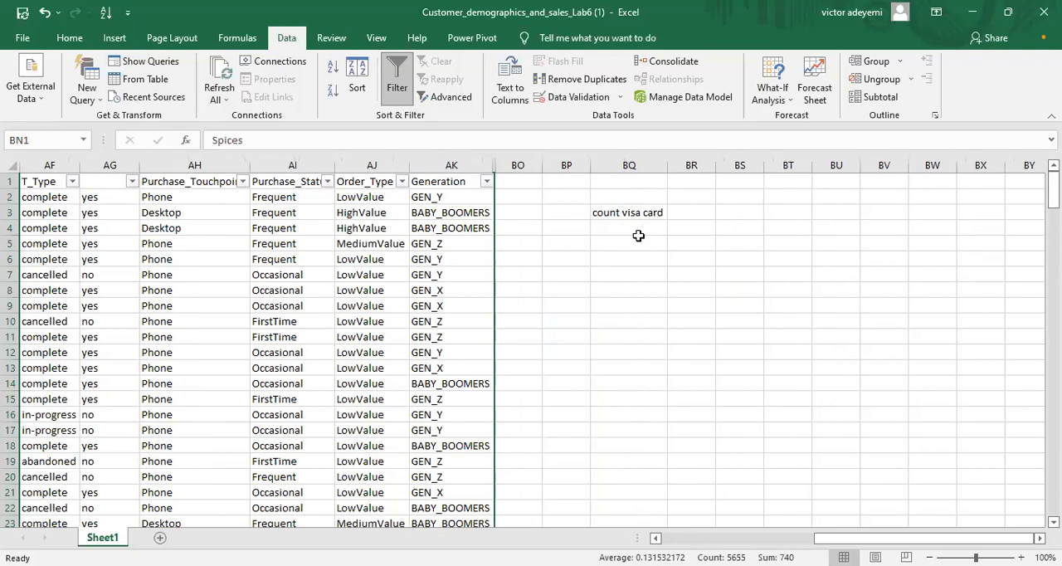
left_click(701, 212)
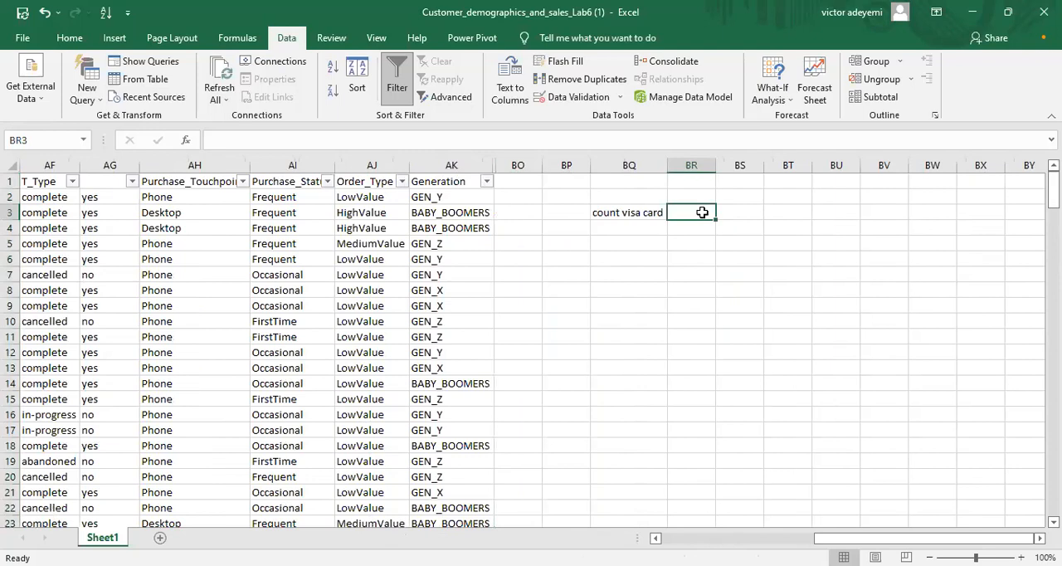
type("=")
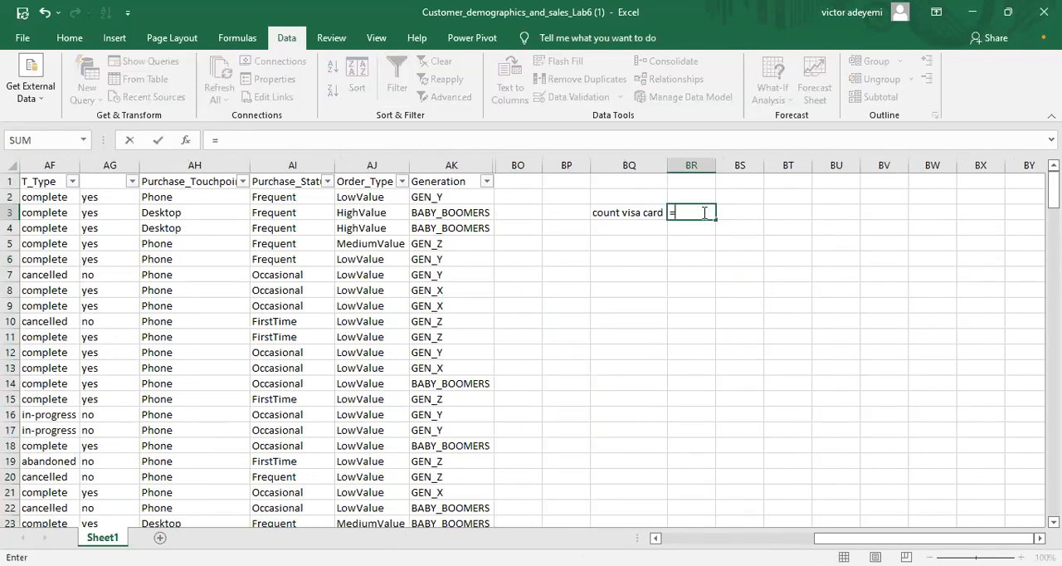
type("coun")
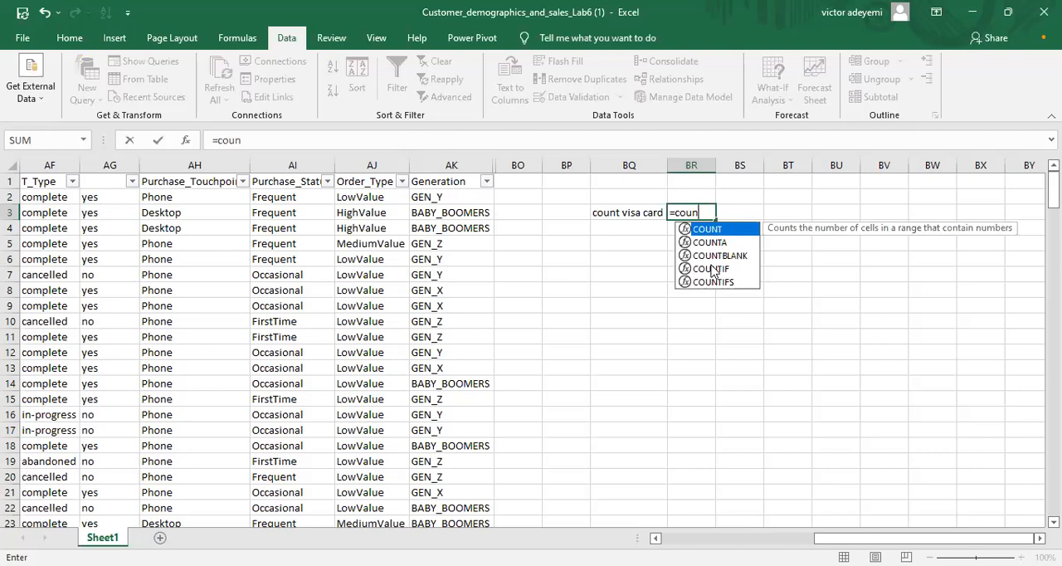
double_click(710, 263)
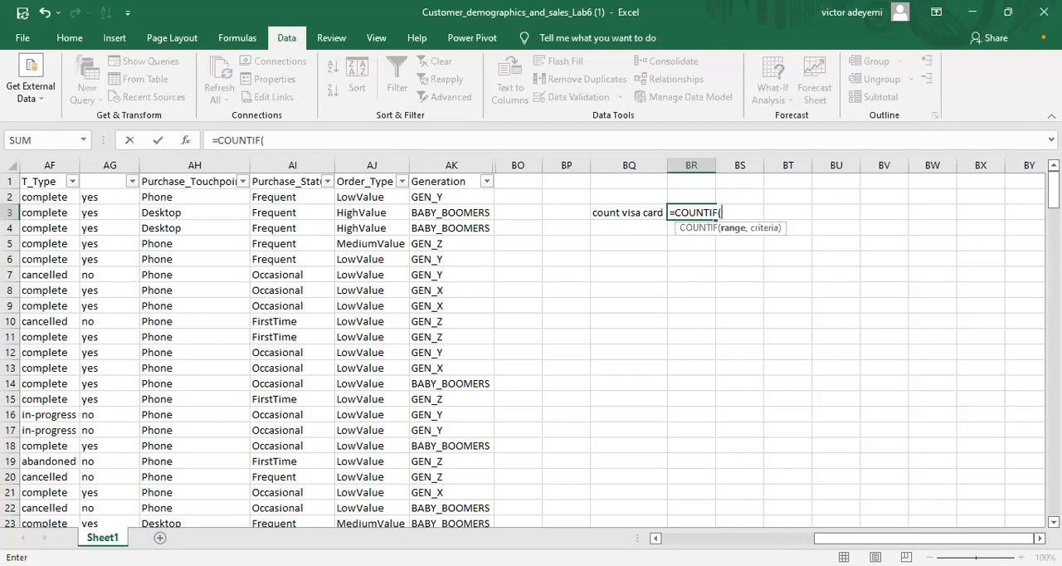
left_click(722, 538)
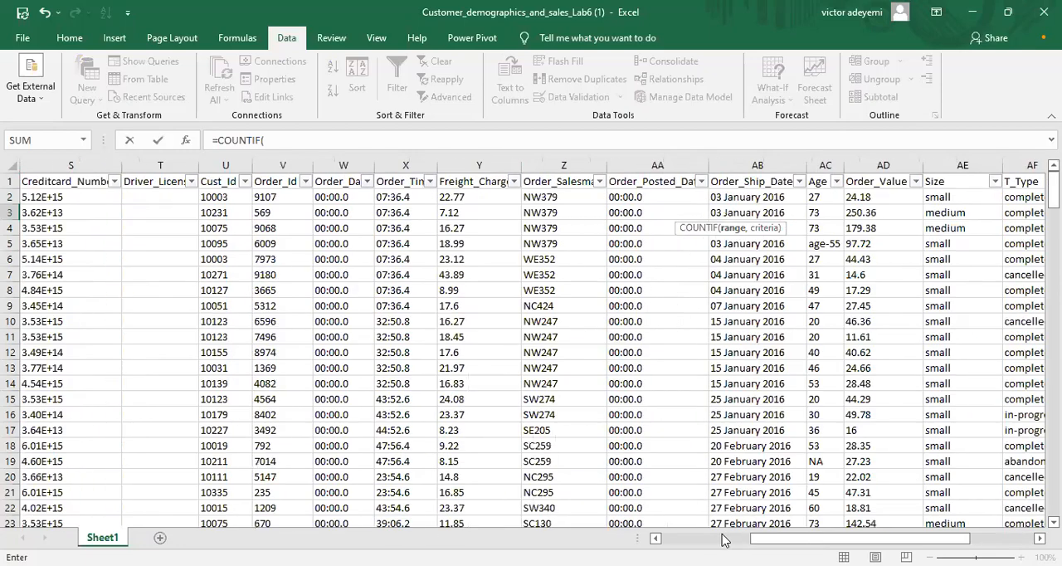
left_click_drag(757, 539, 820, 538)
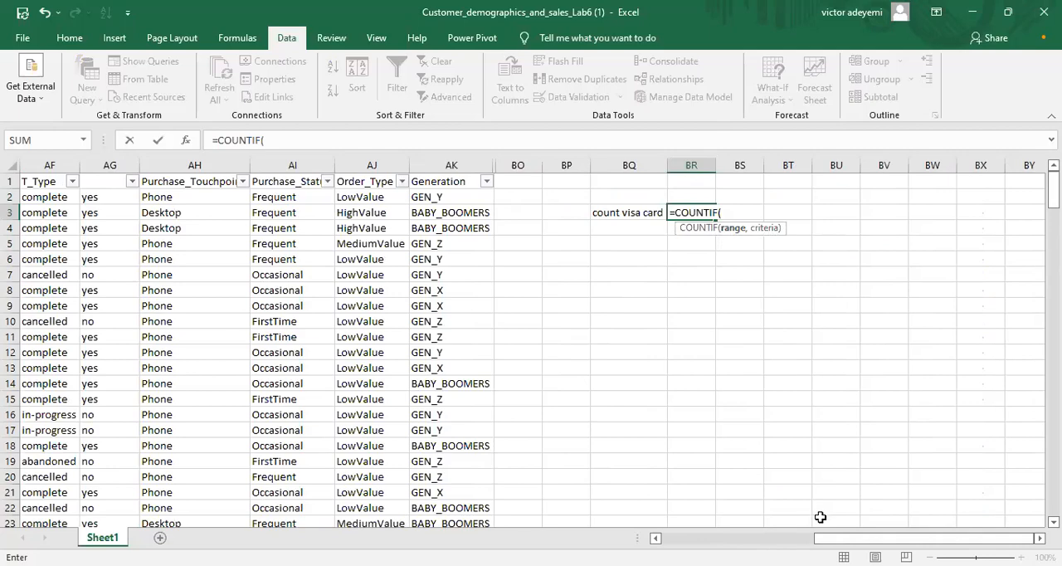
left_click_drag(828, 541, 728, 541)
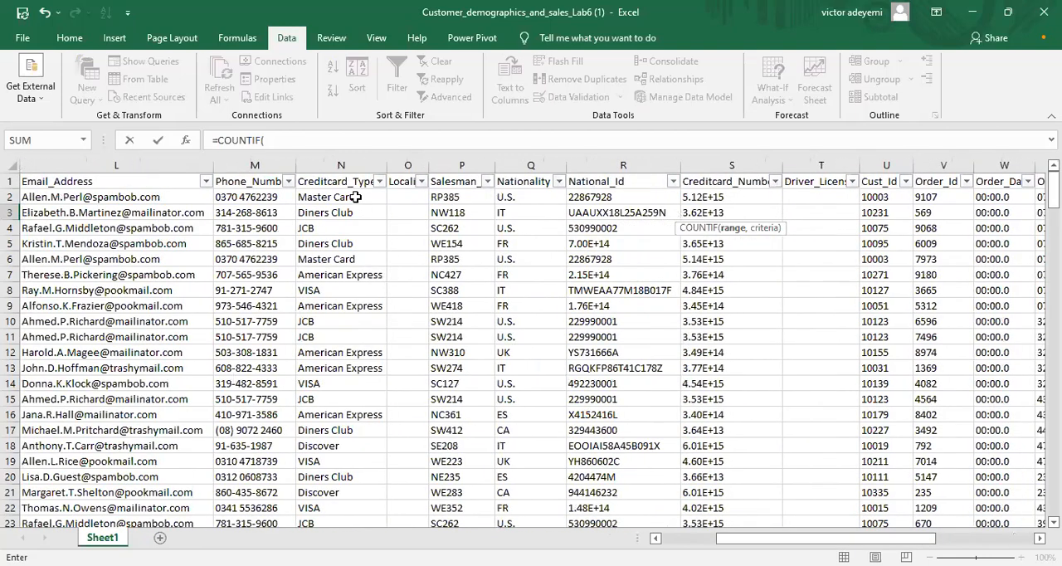
left_click(355, 196)
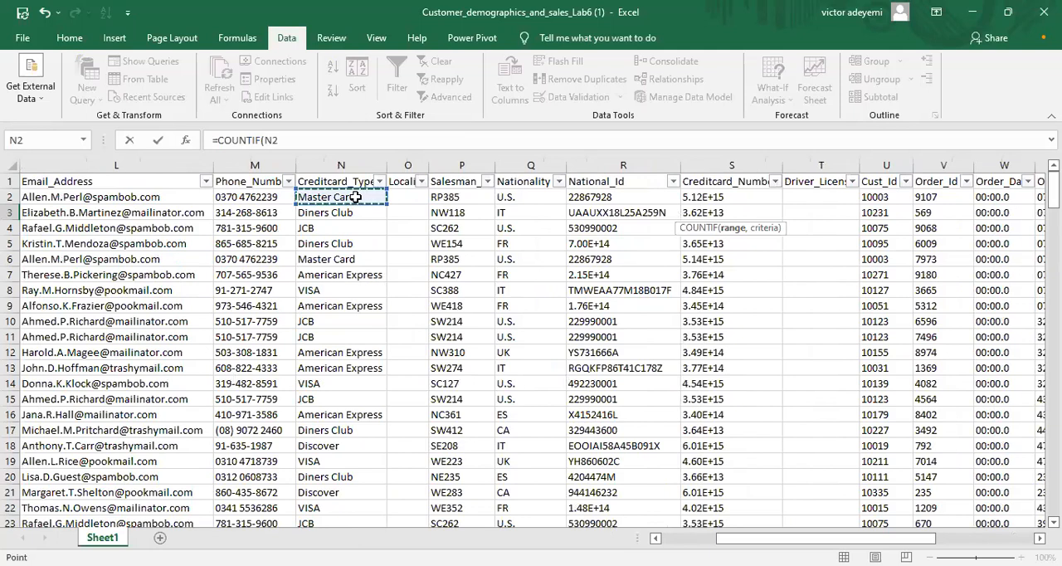
key("ctrl+shift+Down")
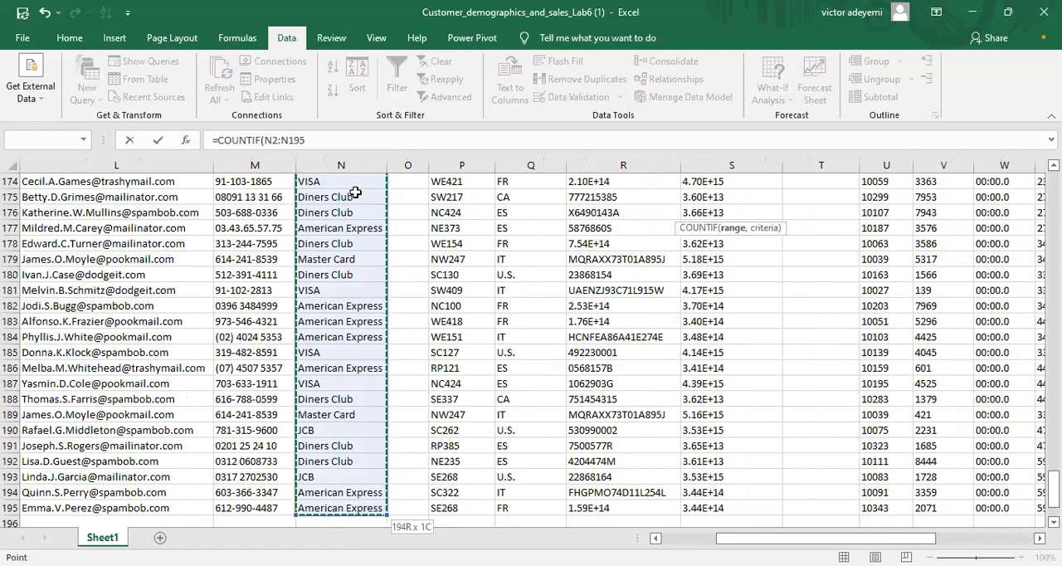
left_click(324, 140)
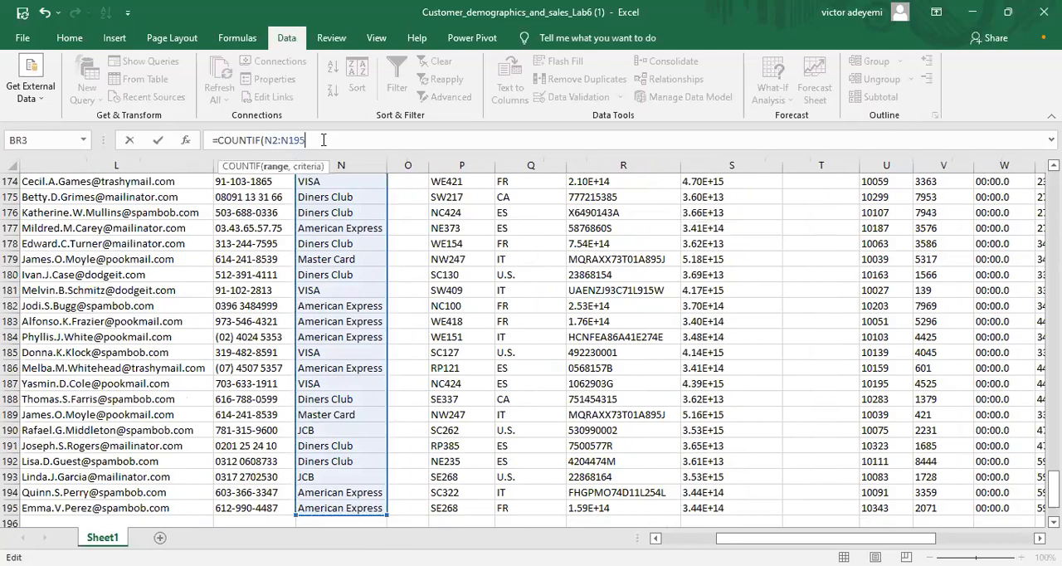
Step: Complete the formula with the criterion "VISA", so that it reads =COUNTIF(N2:N195, "VISA")
type(",")
type("\"v")
key("BackSpace")
type("V")
type("ISA")
type("\")")
type("\"")
key("Return")
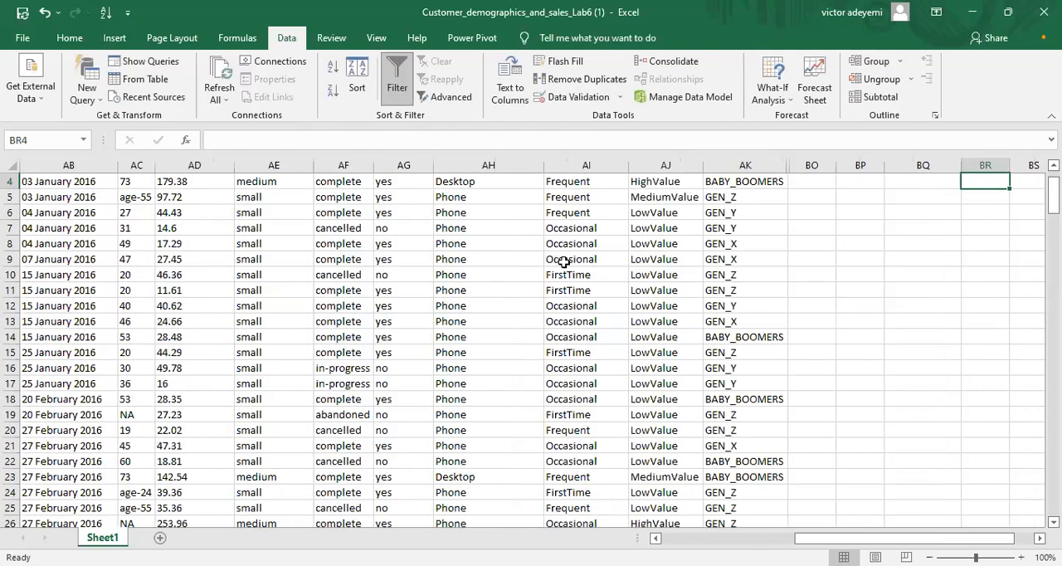
Step: Check the result and formula of the VISA count in cell BR3
left_click_drag(883, 538, 959, 537)
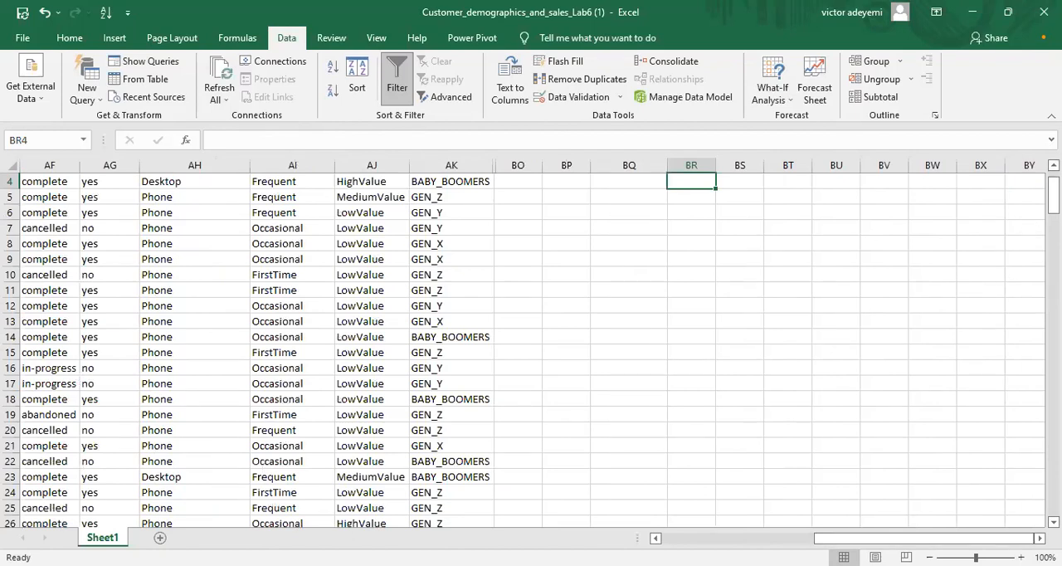
scroll(1010, 271, "up", 1)
scroll(675, 237, "up", 1)
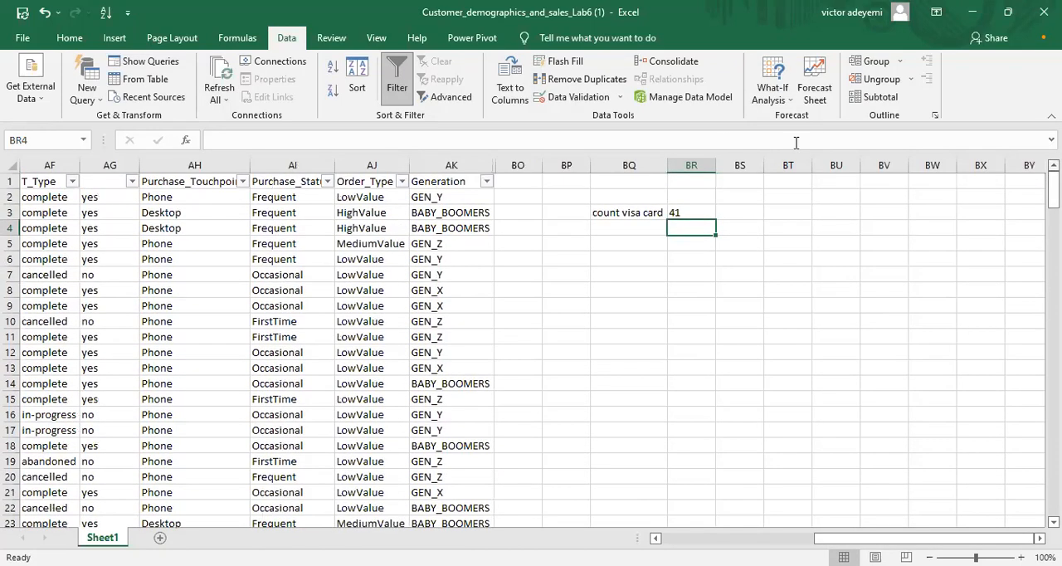
left_click(686, 214)
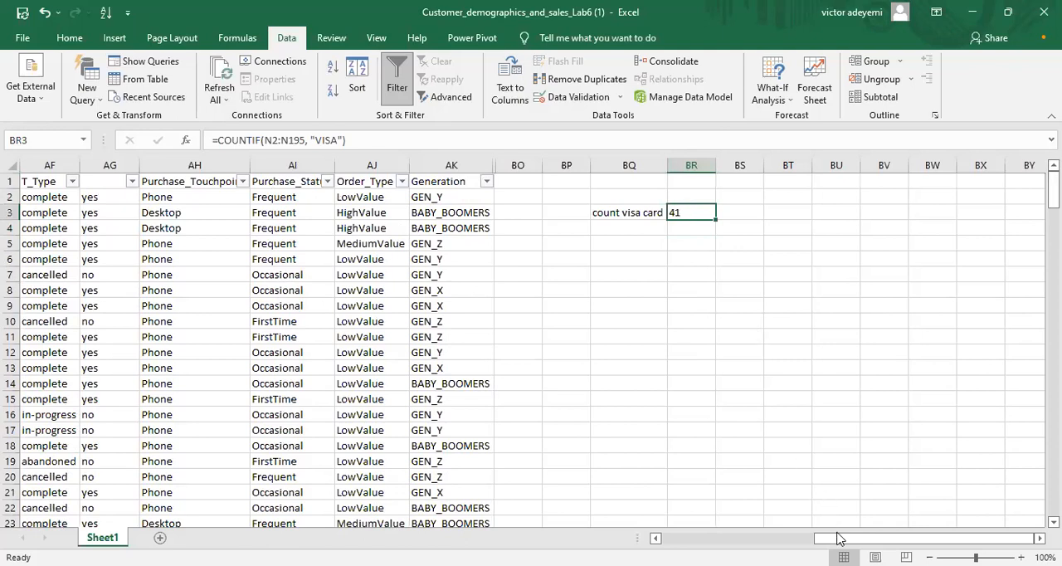
Step: Begin a COUNT formula in cell N196, directly below the last entry of the Creditcard_Type column
left_click_drag(920, 537, 842, 537)
scroll(531, 349, "left", 5)
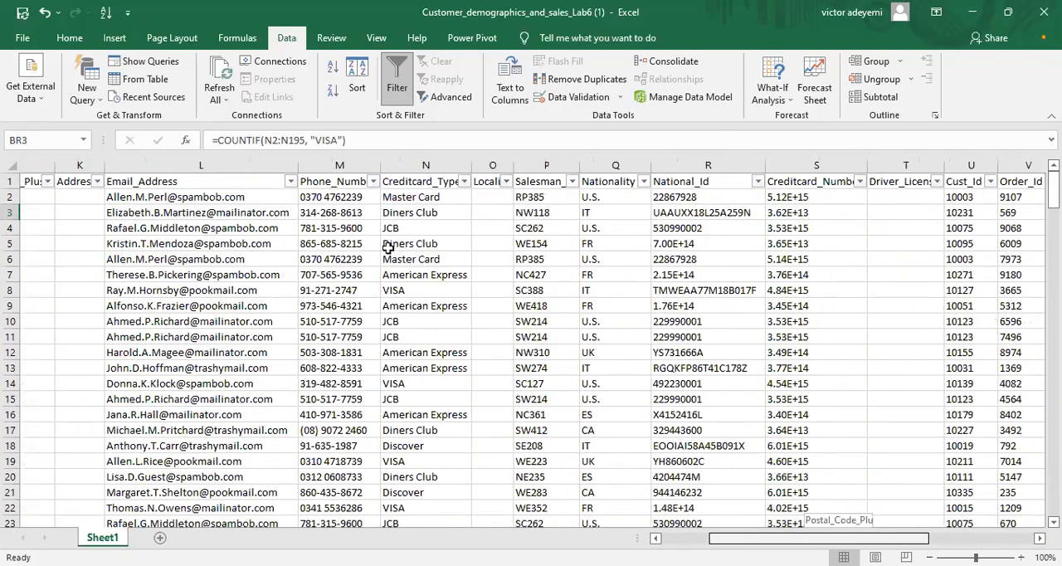
scroll(387, 243, "right", 1)
left_click(386, 165)
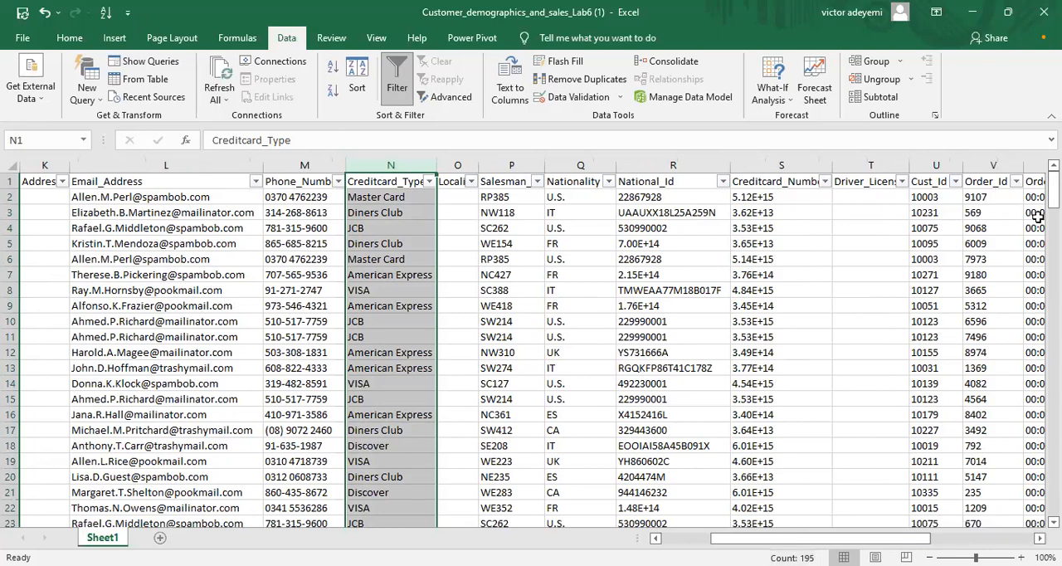
left_click_drag(1052, 186, 1053, 490)
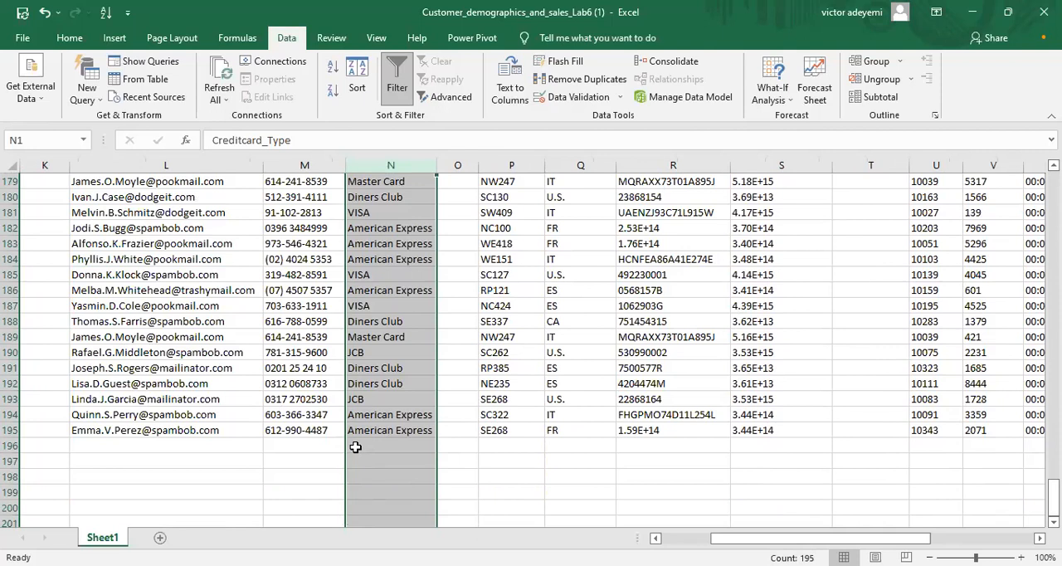
left_click(355, 447)
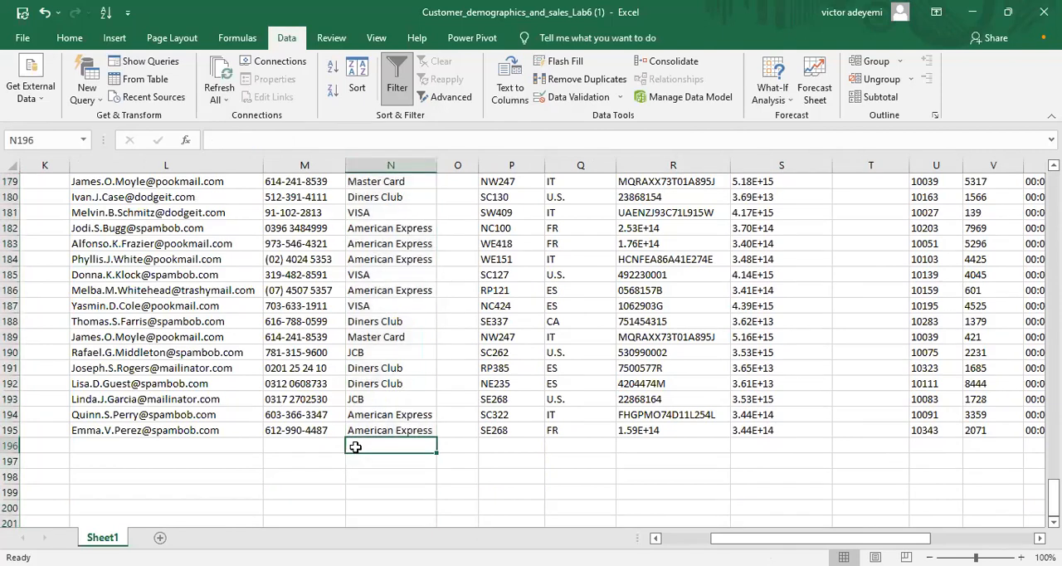
type("=")
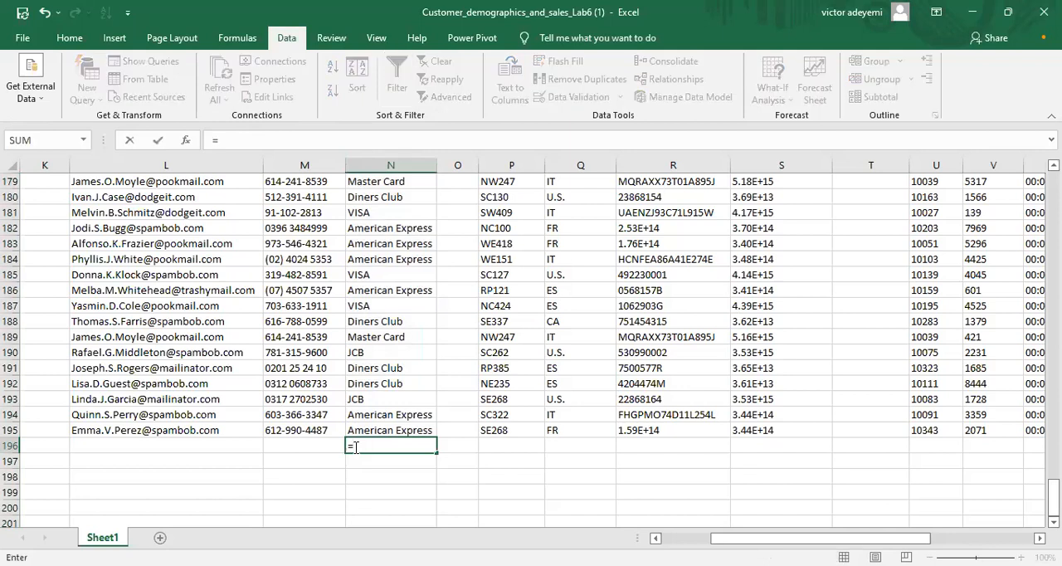
type("co")
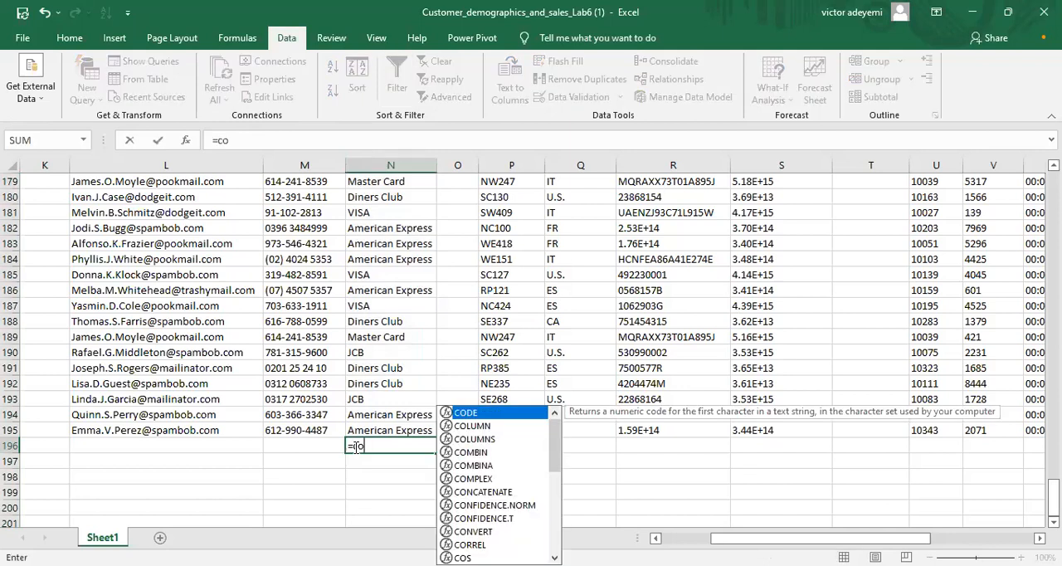
type("unt")
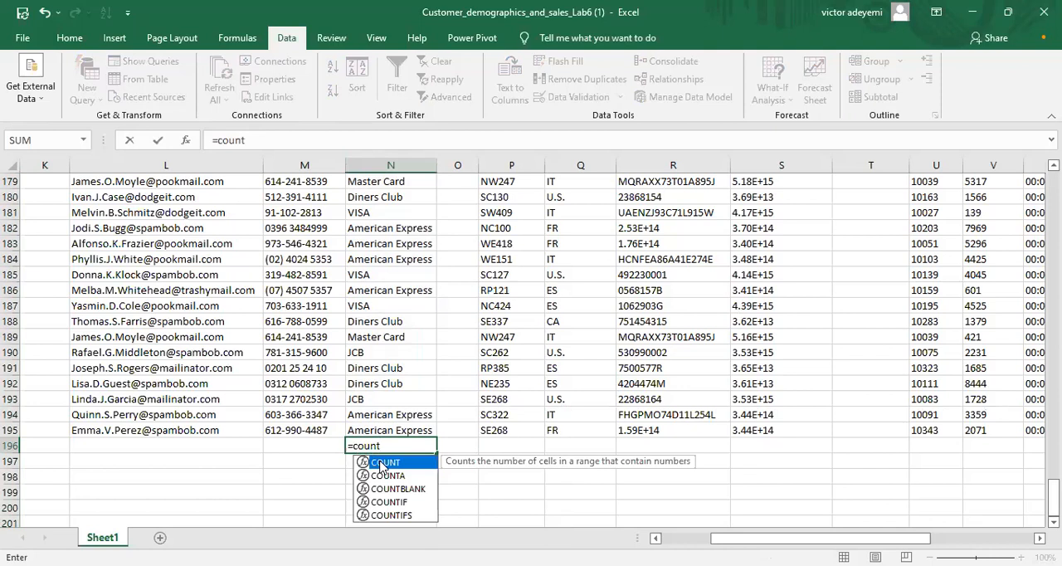
double_click(381, 462)
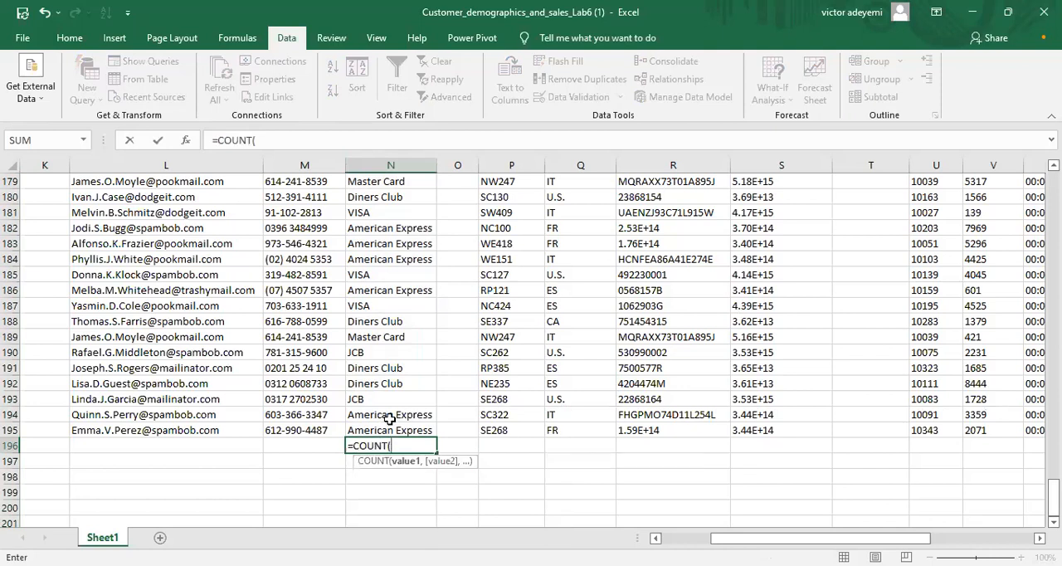
Step: Complete the formula in N196 with the Creditcard_Type data as its range, so that it reads =COUNT(N2:N195)
type("n")
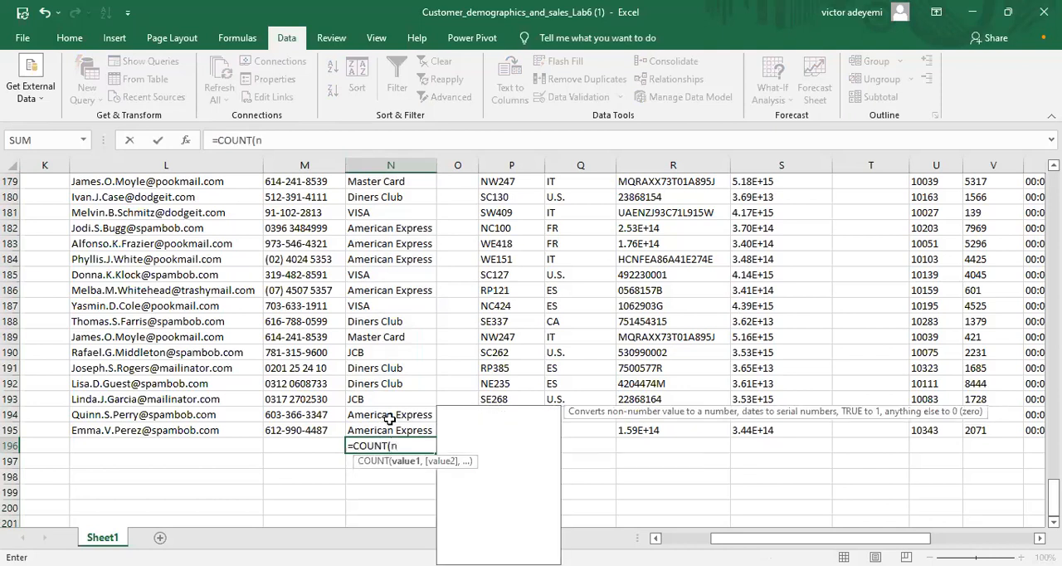
type("2:")
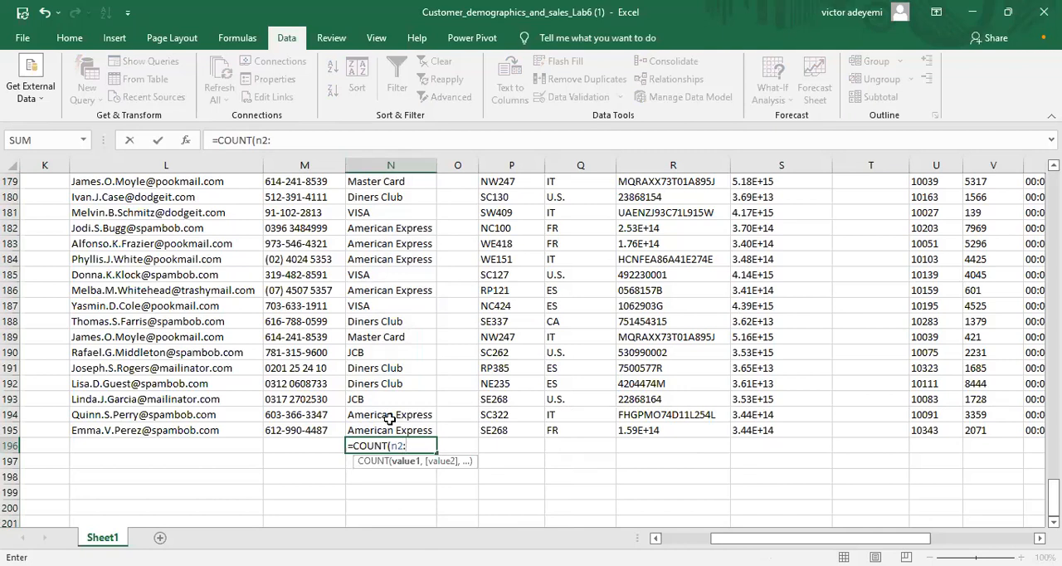
type("n195")
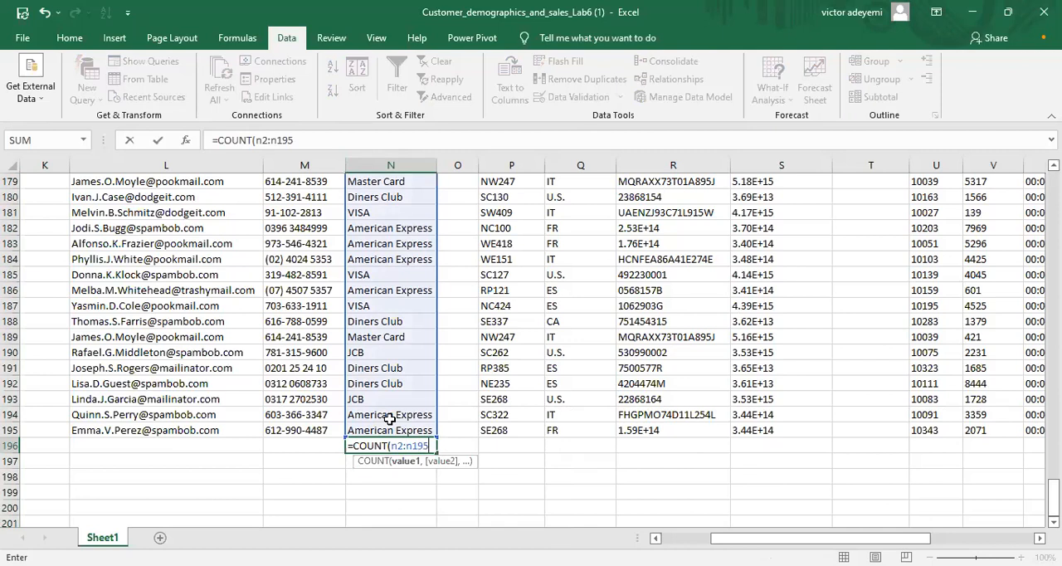
key("Return")
left_click(405, 446)
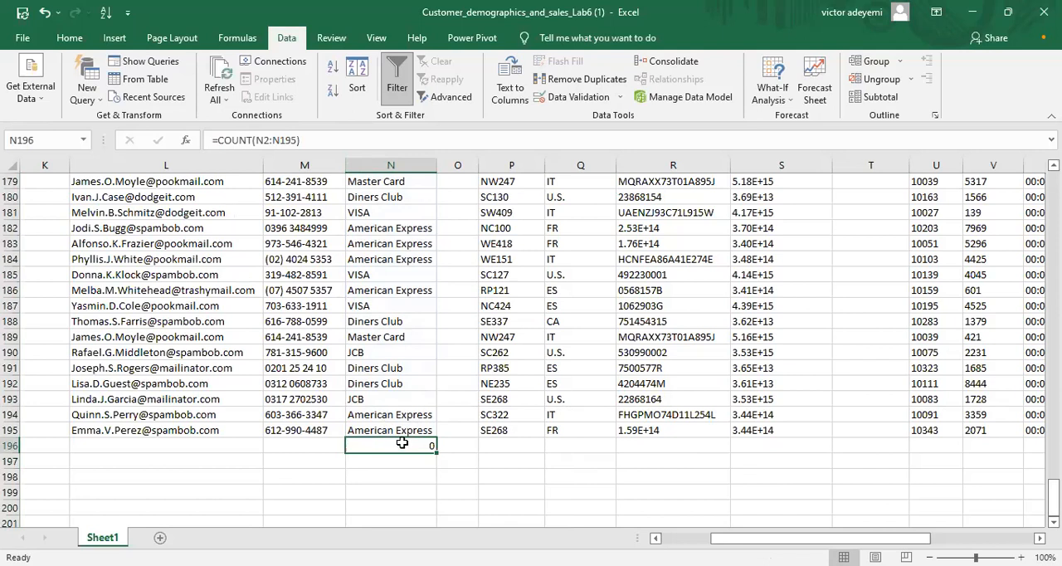
Step: Review the COUNTIF formula in BR3 and look over the order columns through to Generation
left_click_drag(747, 537, 1028, 538)
left_click_drag(1052, 491, 677, 209)
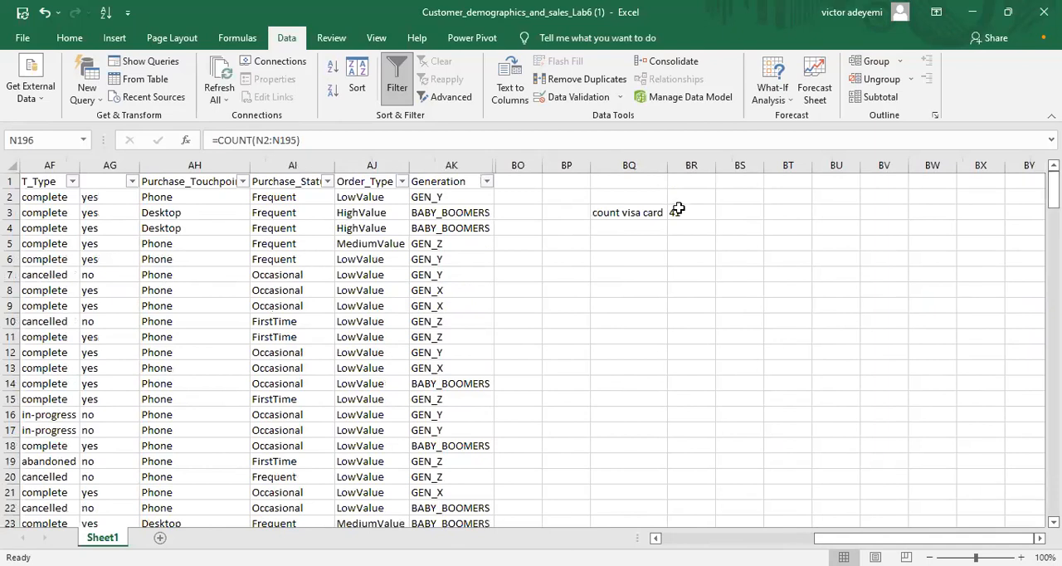
left_click(677, 209)
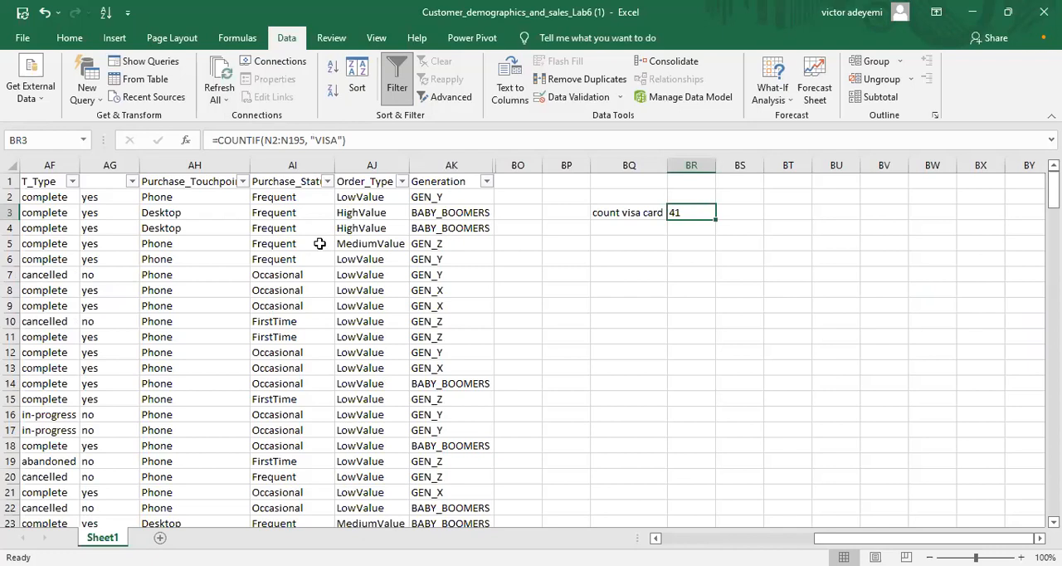
left_click(682, 540)
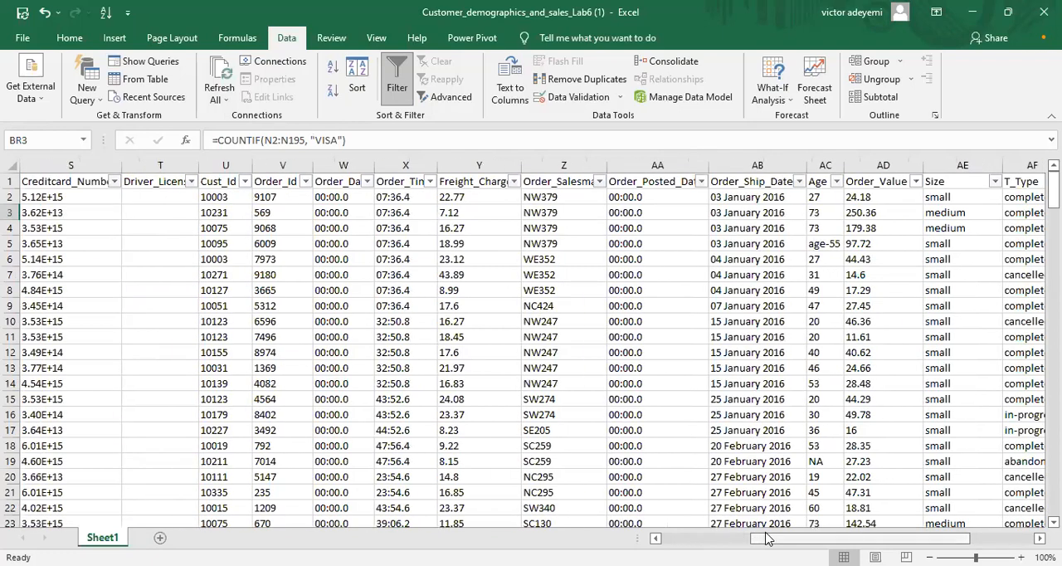
left_click_drag(767, 539, 802, 539)
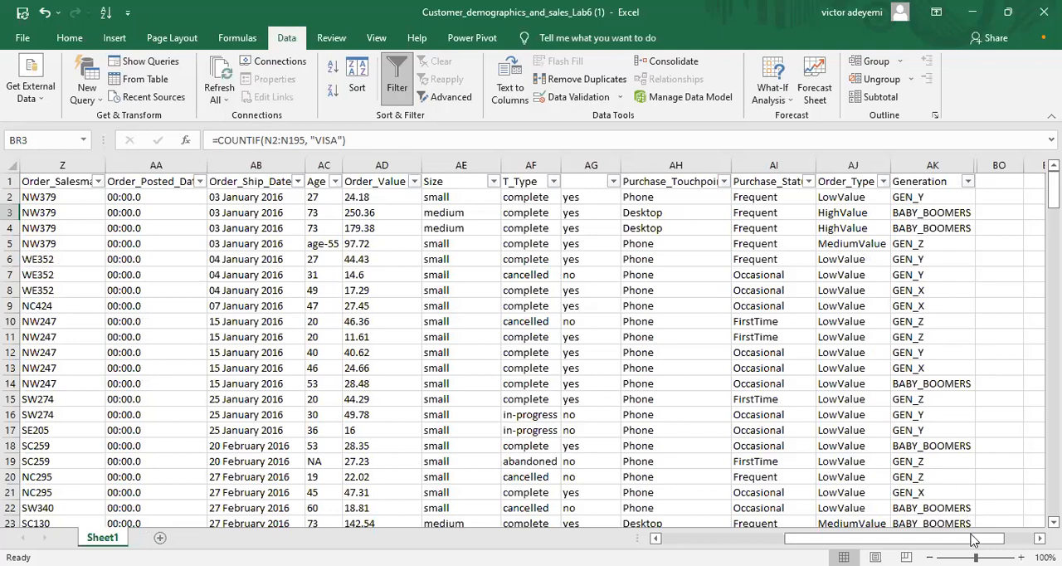
left_click_drag(973, 539, 987, 539)
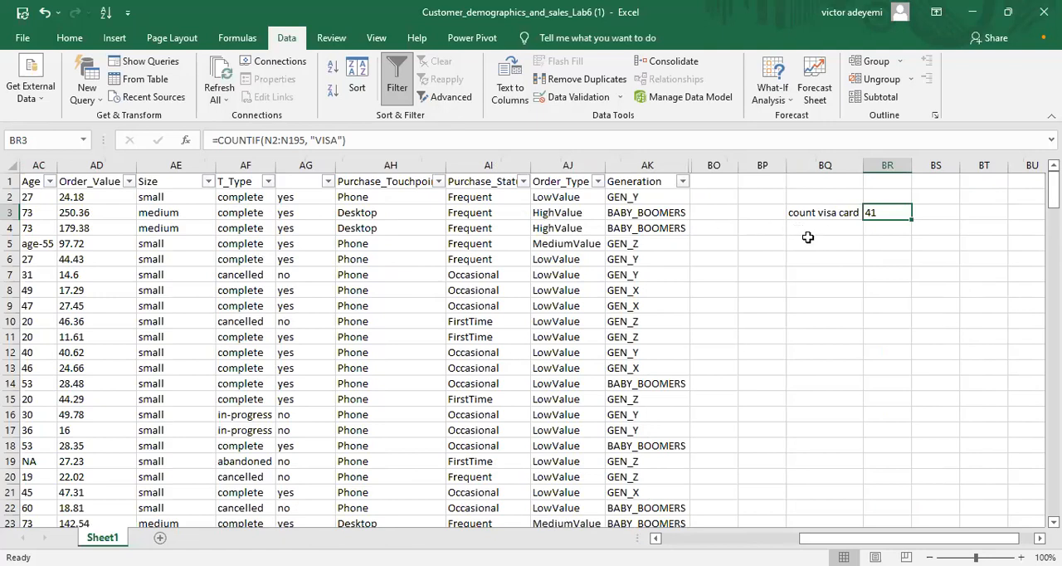
Step: Enter the label "sum if" in cell BQ5, below the "count visa card" label
left_click(869, 246)
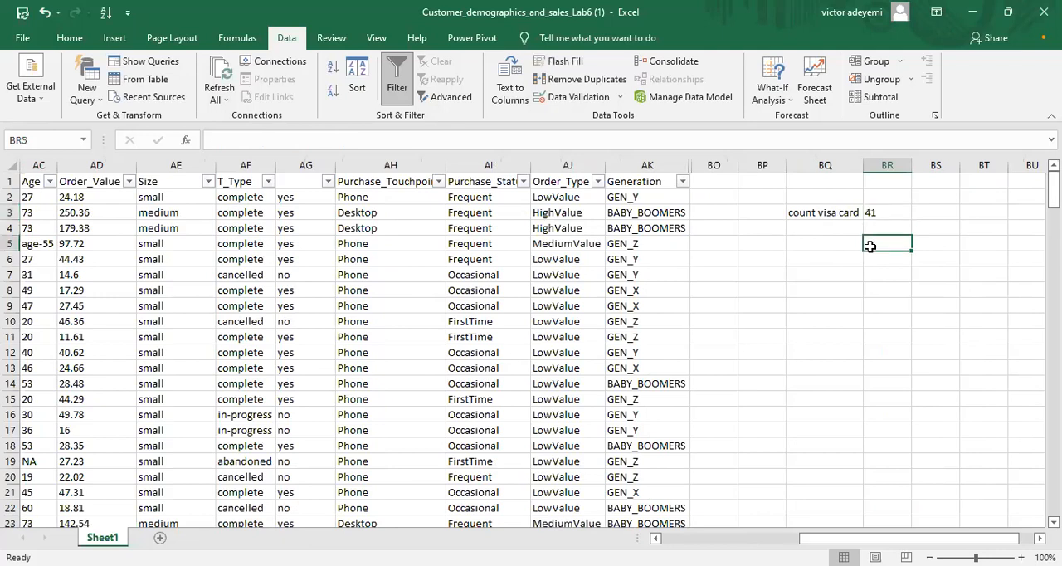
left_click(806, 247)
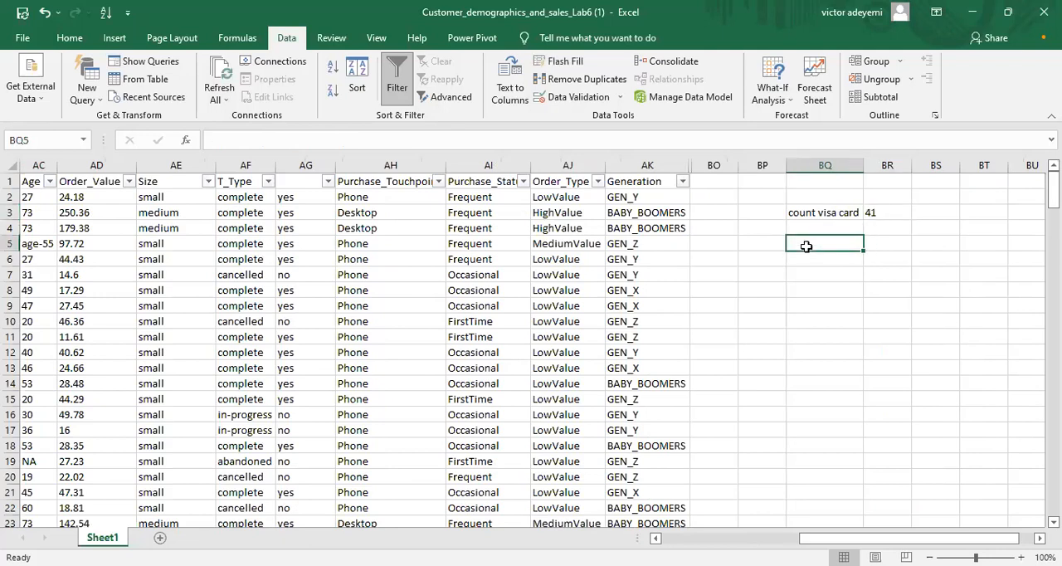
type("sum i")
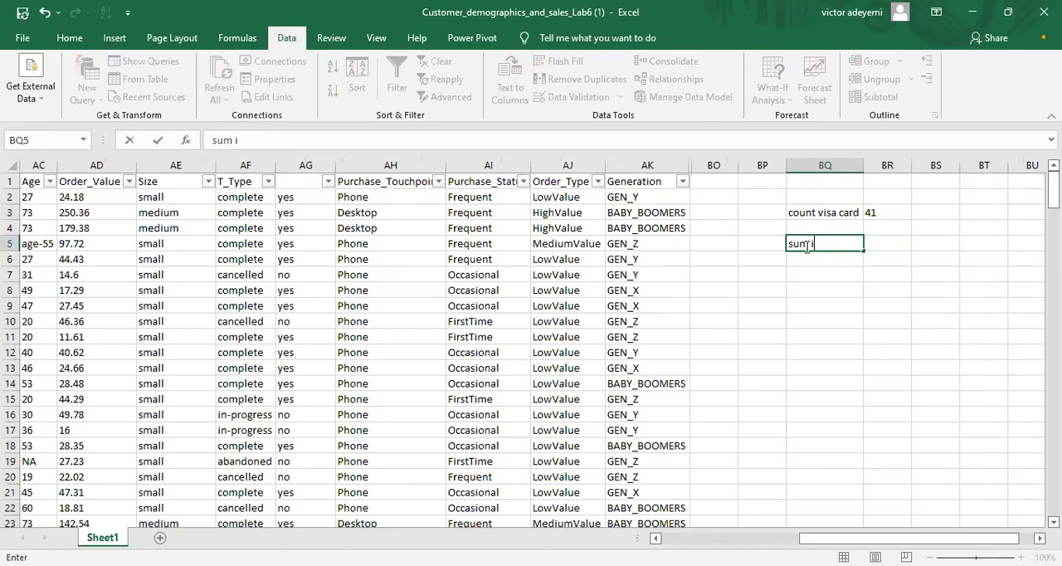
type("f")
Step: Begin a SUMIF formula in cell BR5, beside the "sum if" label
left_click(878, 241)
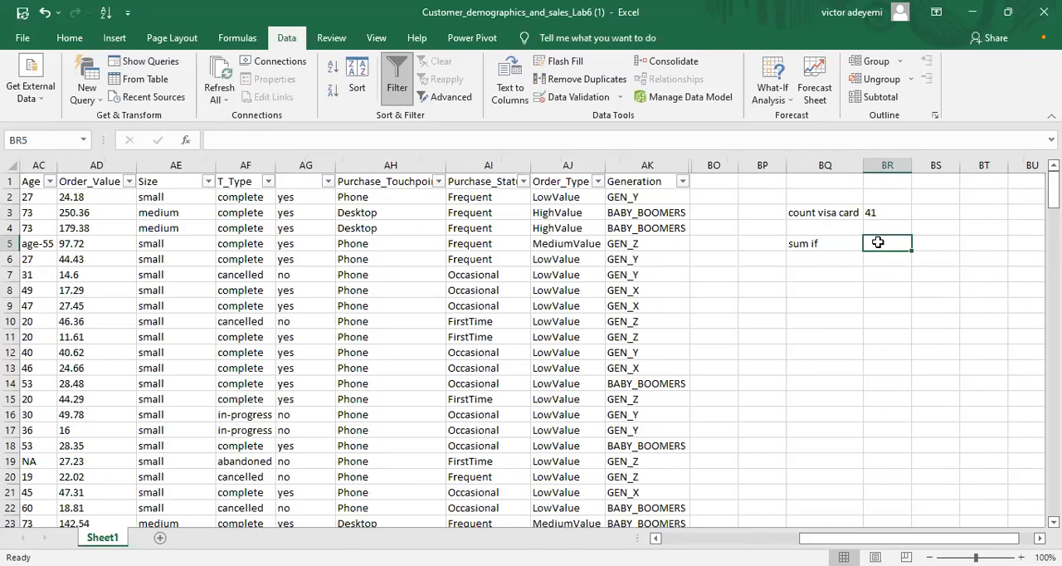
type("=")
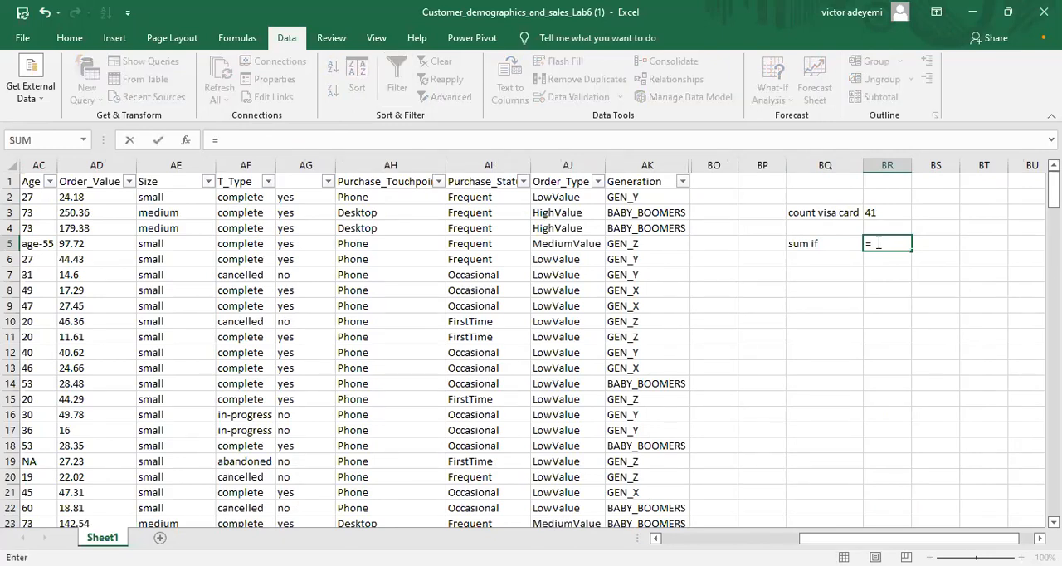
type("sum")
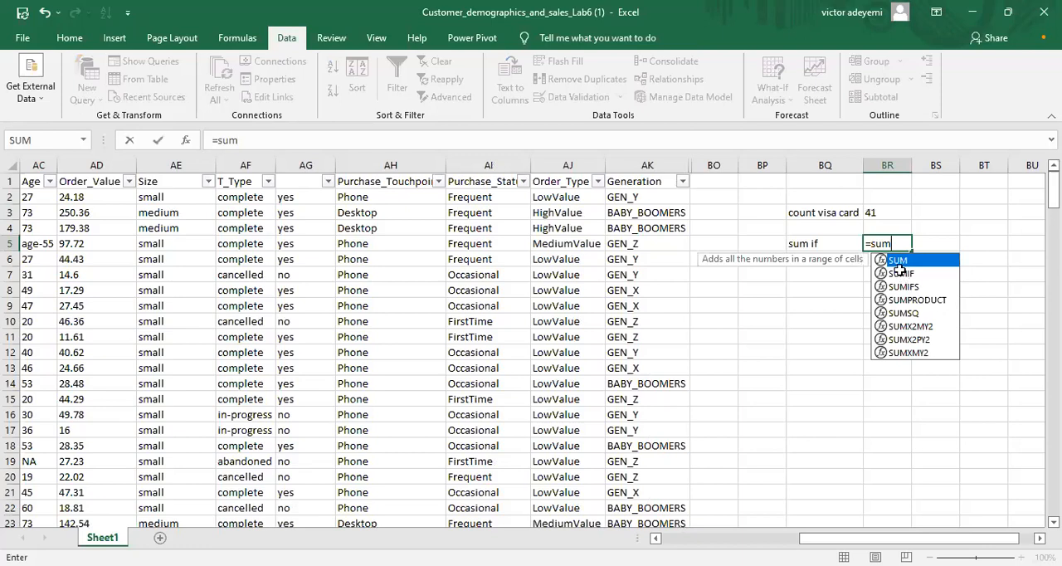
double_click(900, 272)
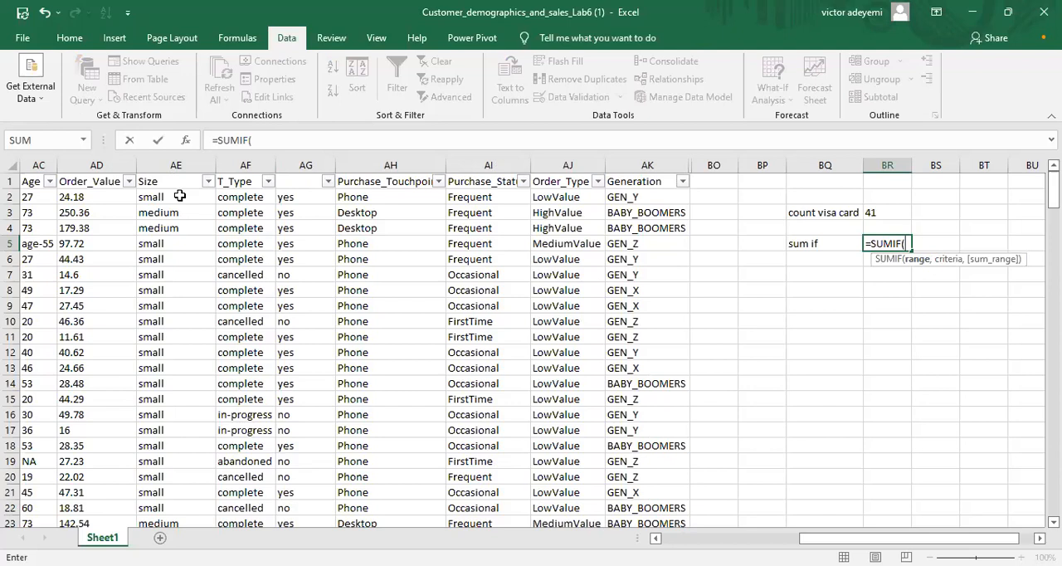
type("ae")
left_click(180, 196)
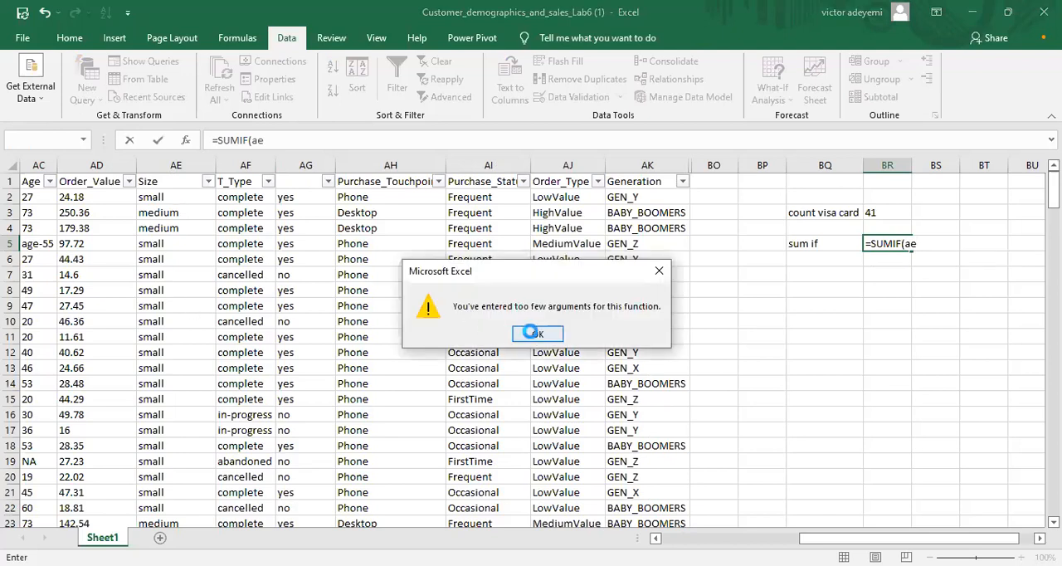
key("Return")
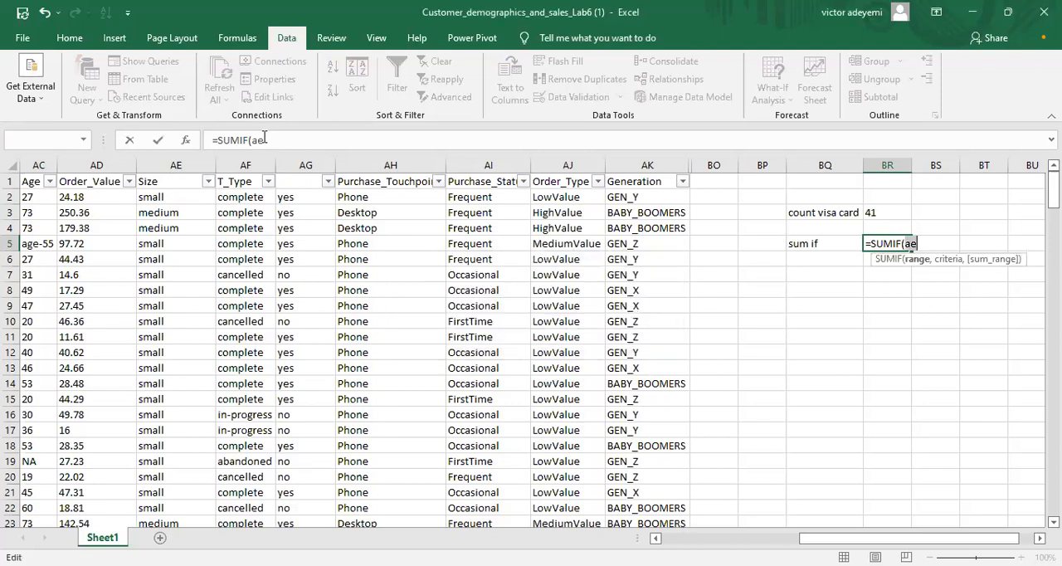
key("BackSpace")
key("BackSpace")
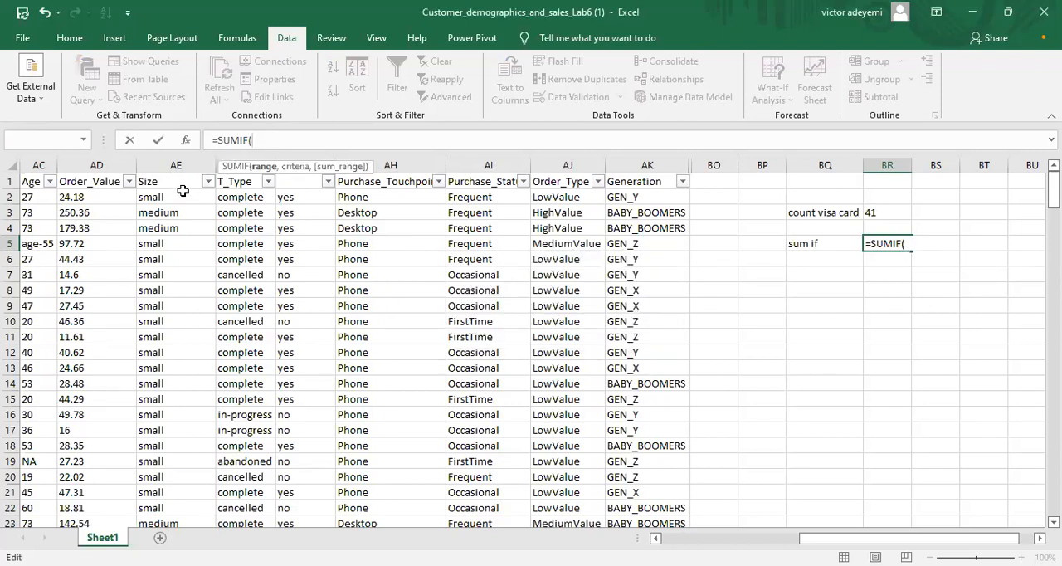
left_click(181, 197)
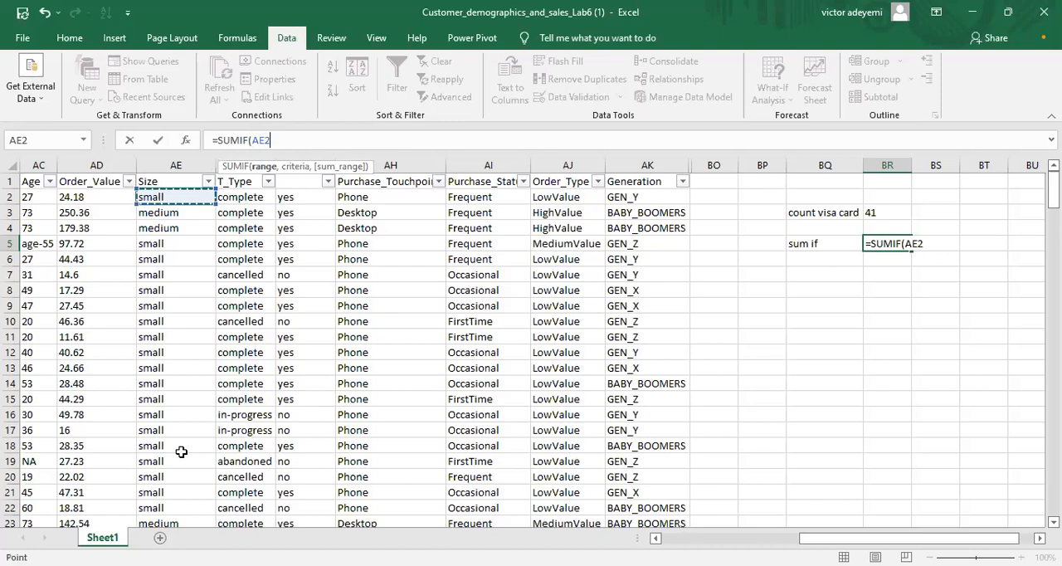
left_click(178, 383, "shift")
left_click_drag(178, 383, 177, 406)
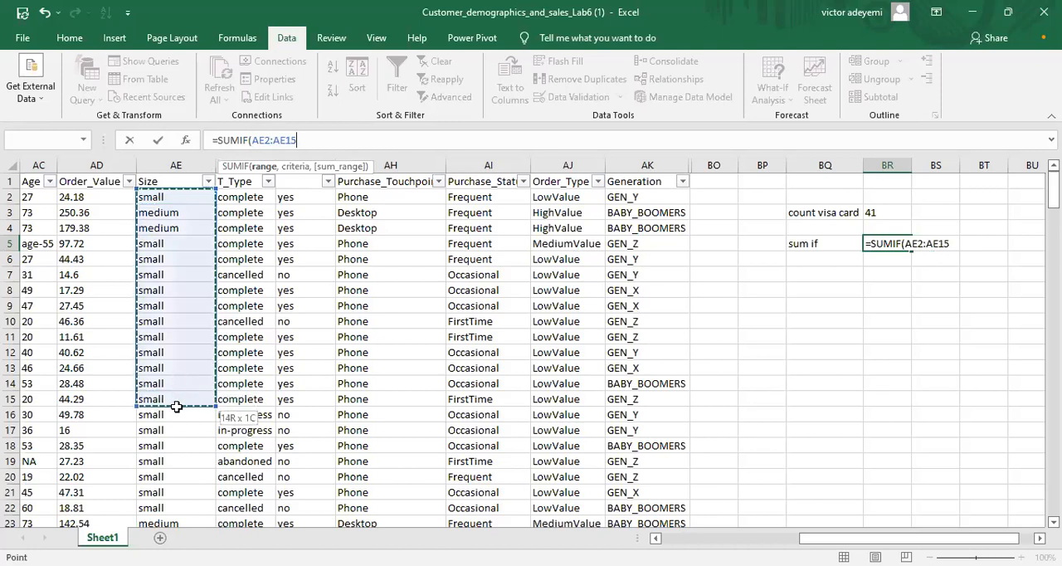
left_click(170, 191)
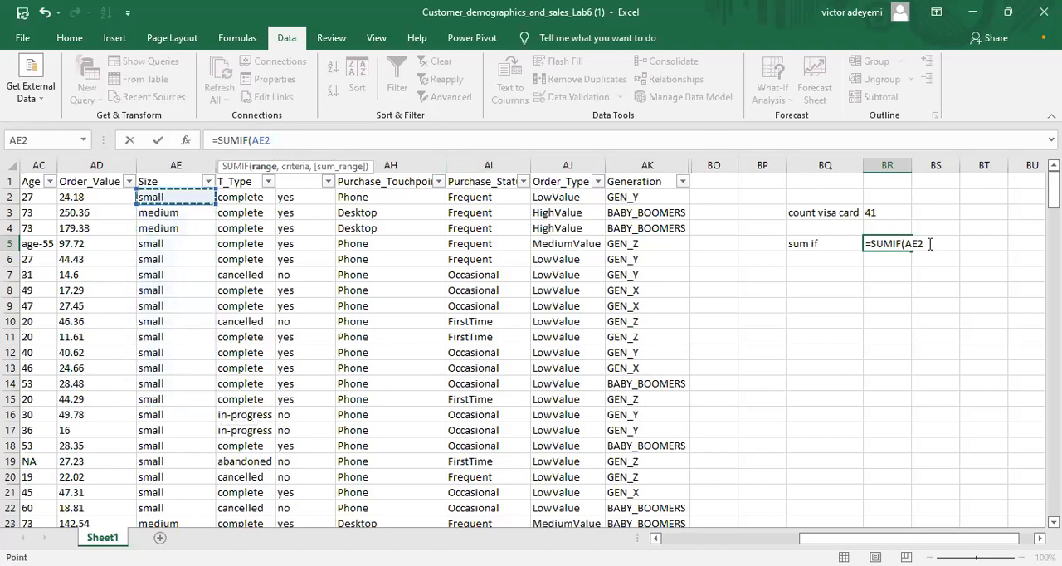
key("BackSpace")
key("BackSpace")
key("BackSpace")
Step: Set the SUMIF formula's range in BR5 to AE2:AE195 and its criterion to "large"
type("ae2:")
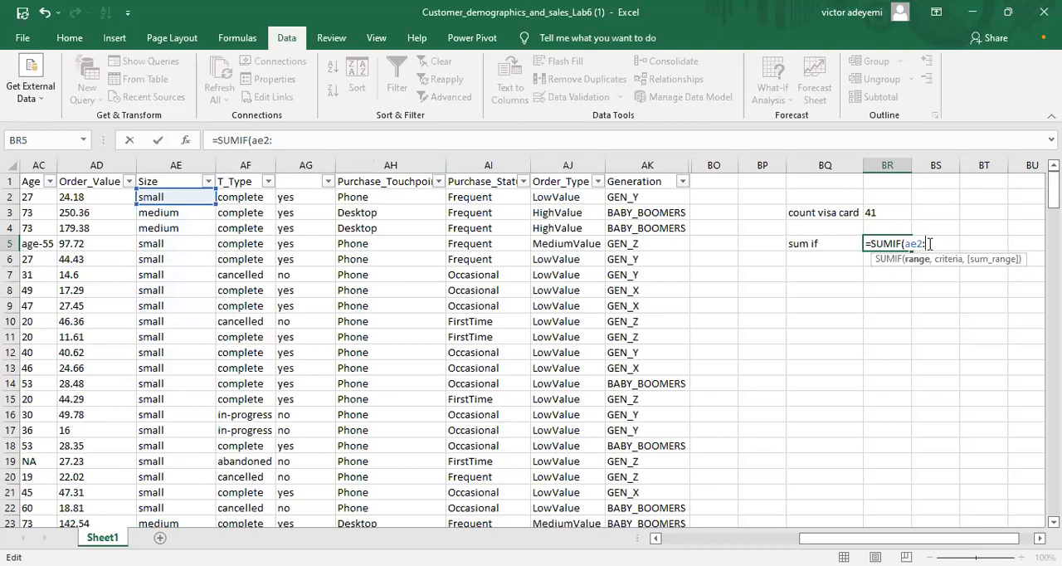
type("ae19")
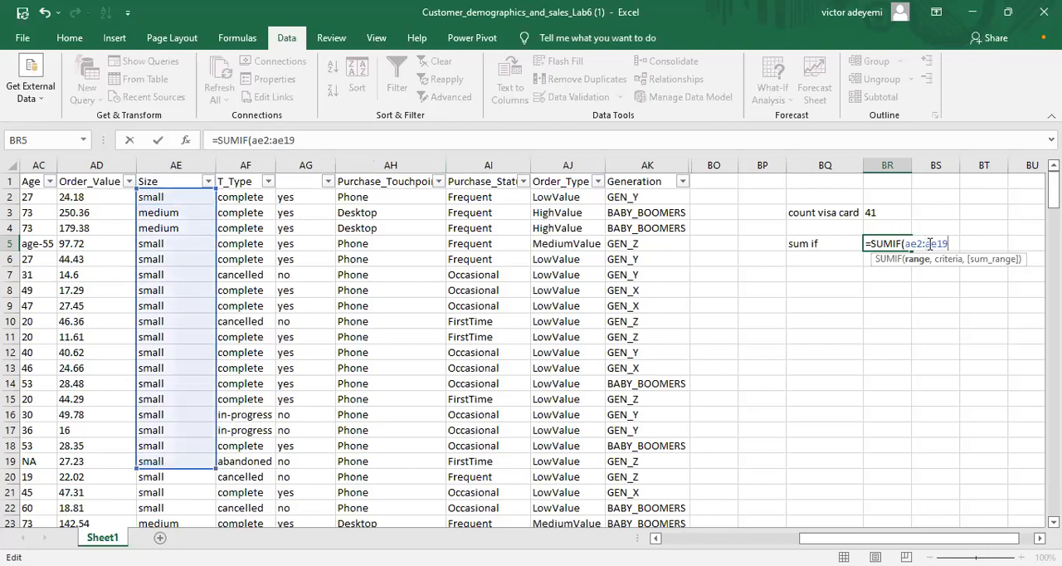
type("5")
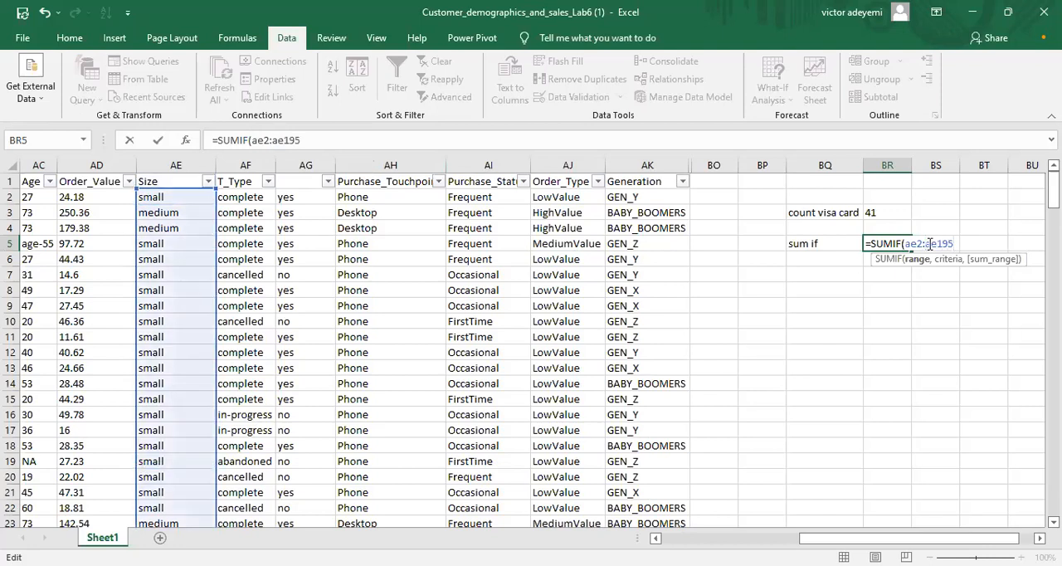
type(",")
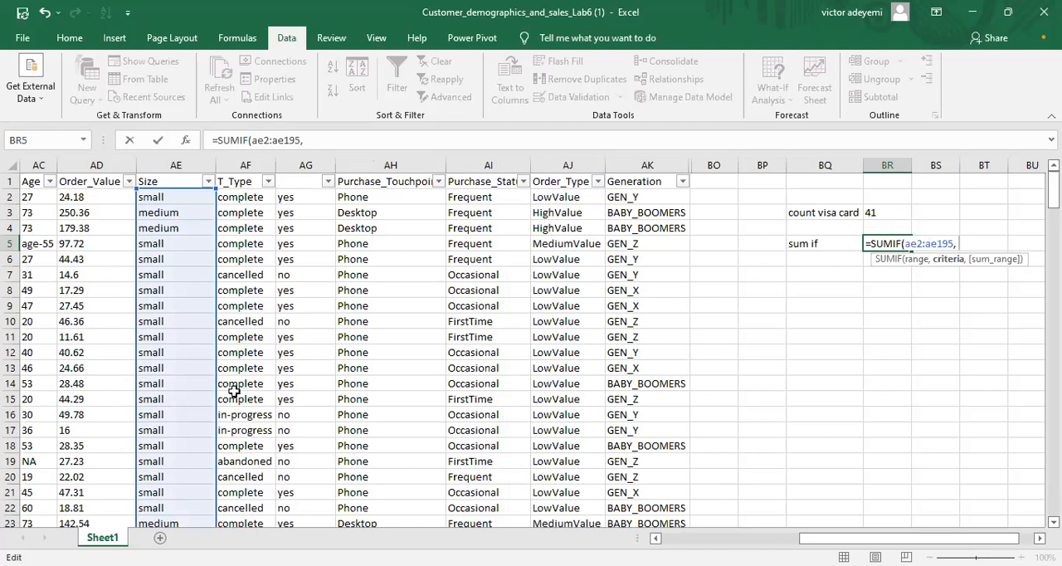
type("\"large\",")
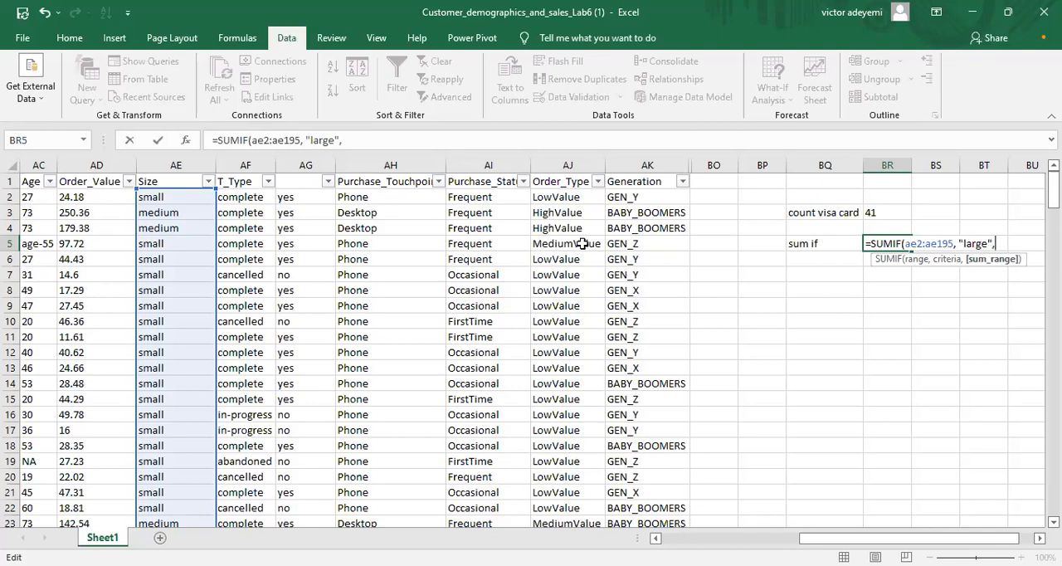
Step: Complete the SUMIF formula in BR5 with AD2:AD195, the Order_Value data, as the sum range
left_click(88, 197)
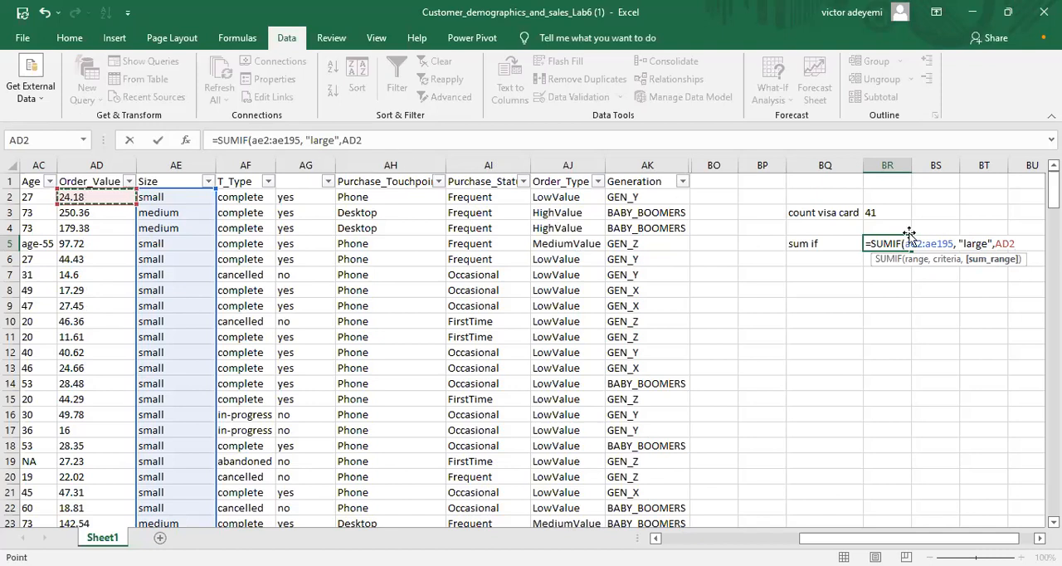
left_click(1017, 243)
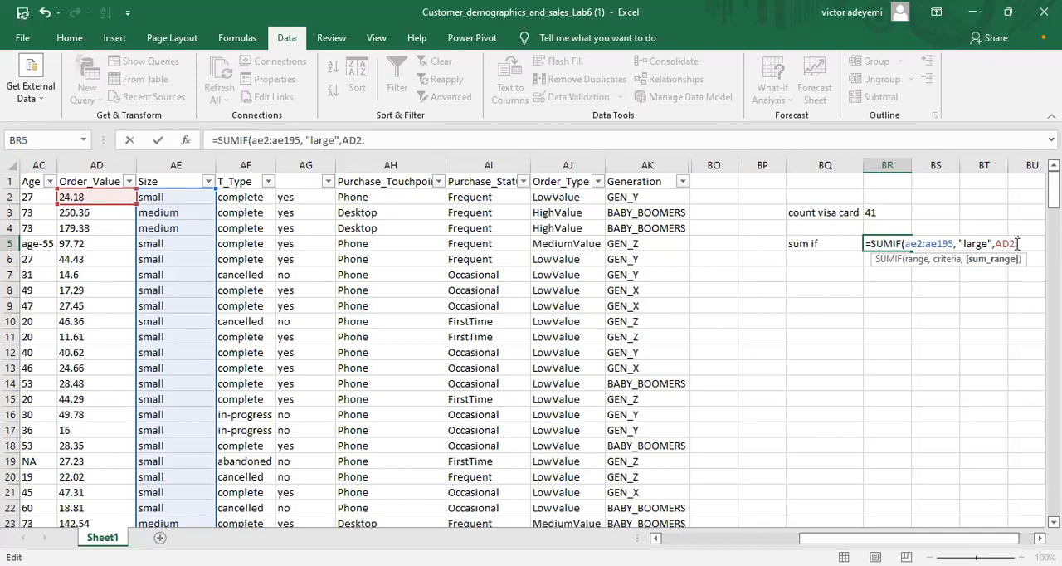
type("ad1")
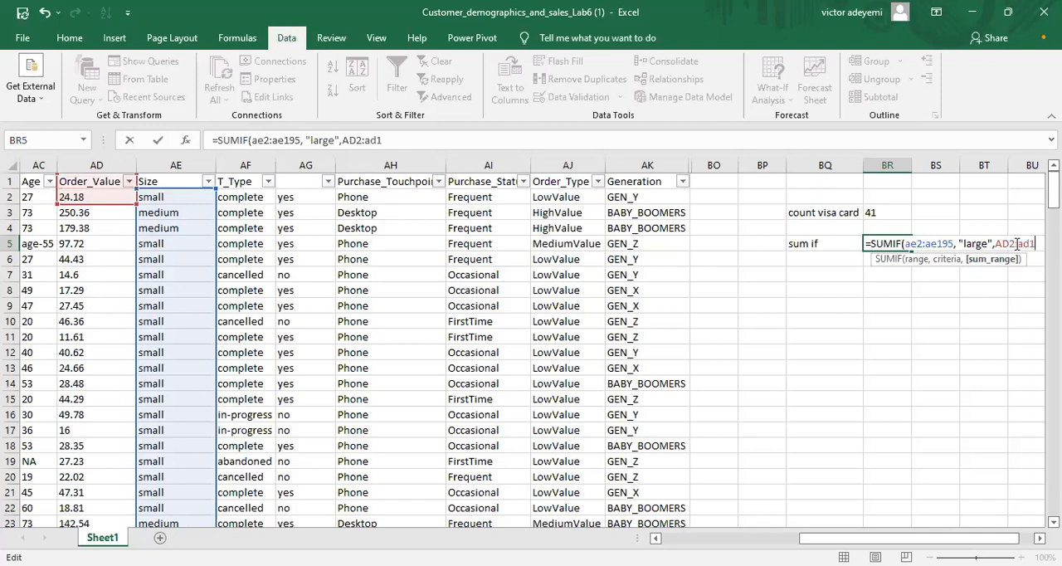
type("95")
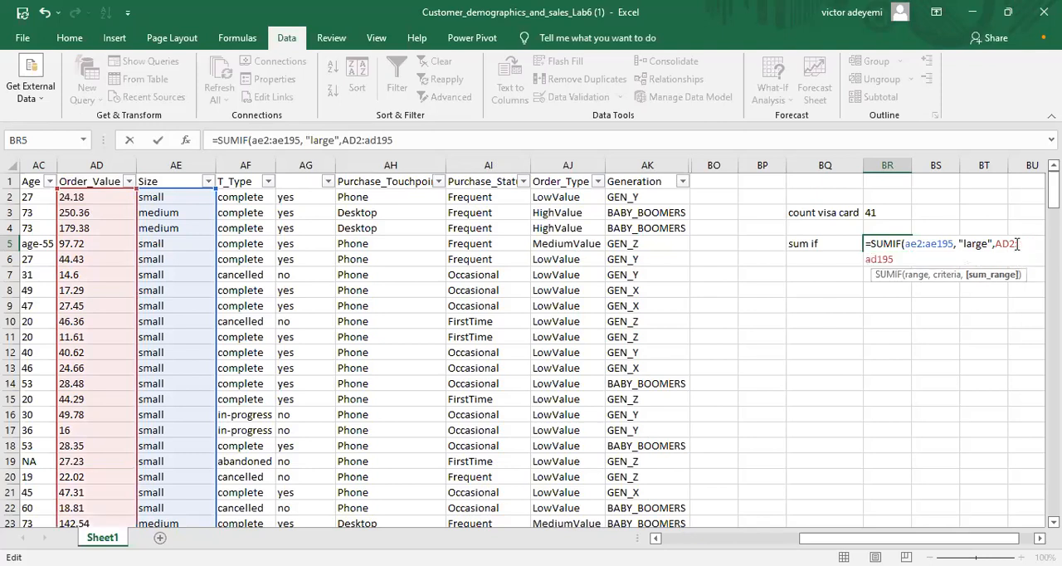
type(")")
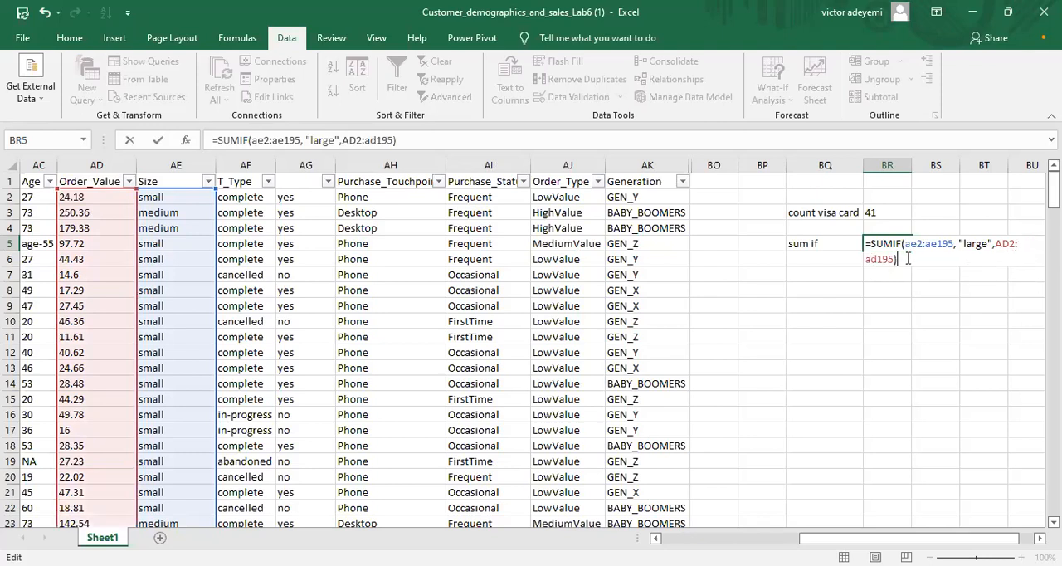
key("Return")
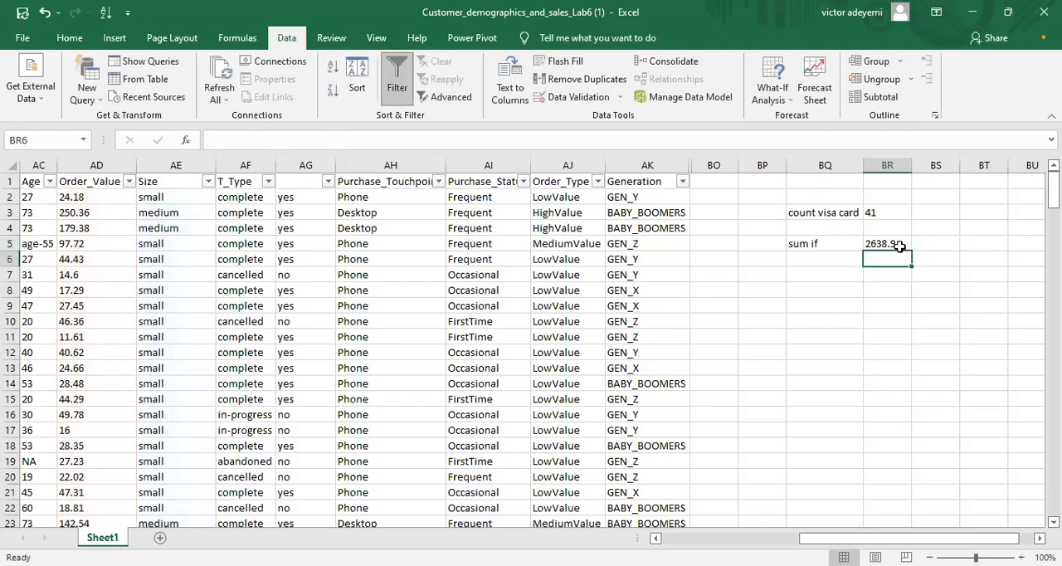
Step: Review the arguments of the SUMIF formula in BR5 against the Size filter values and the Order_Value column
left_click(900, 246)
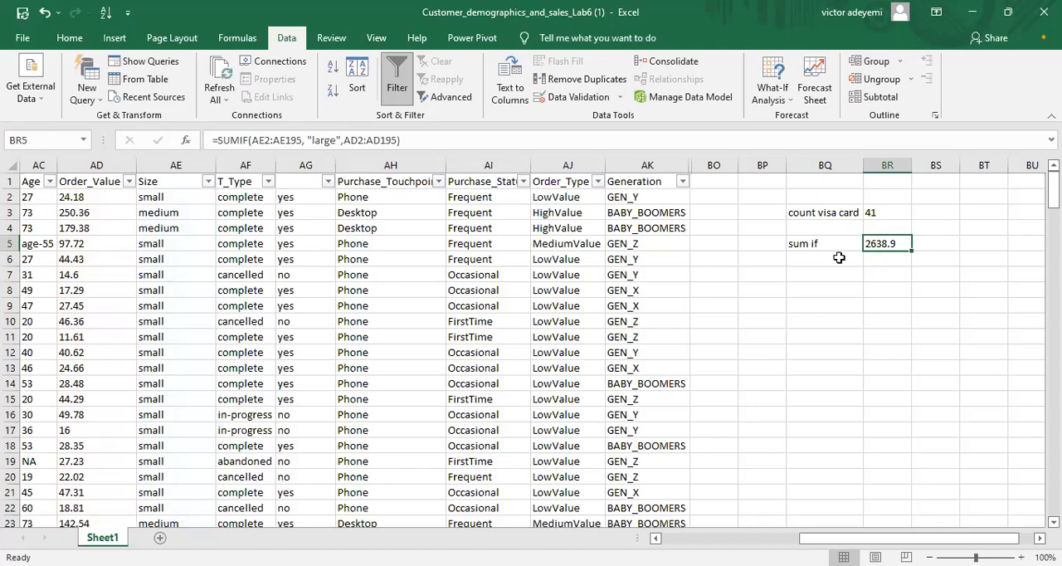
left_click(831, 257)
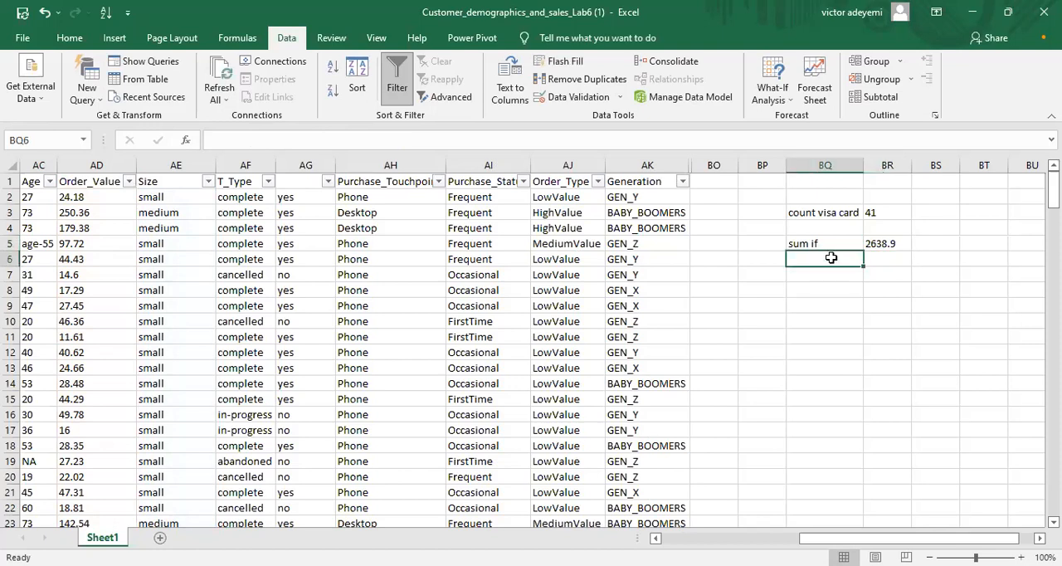
left_click(876, 244)
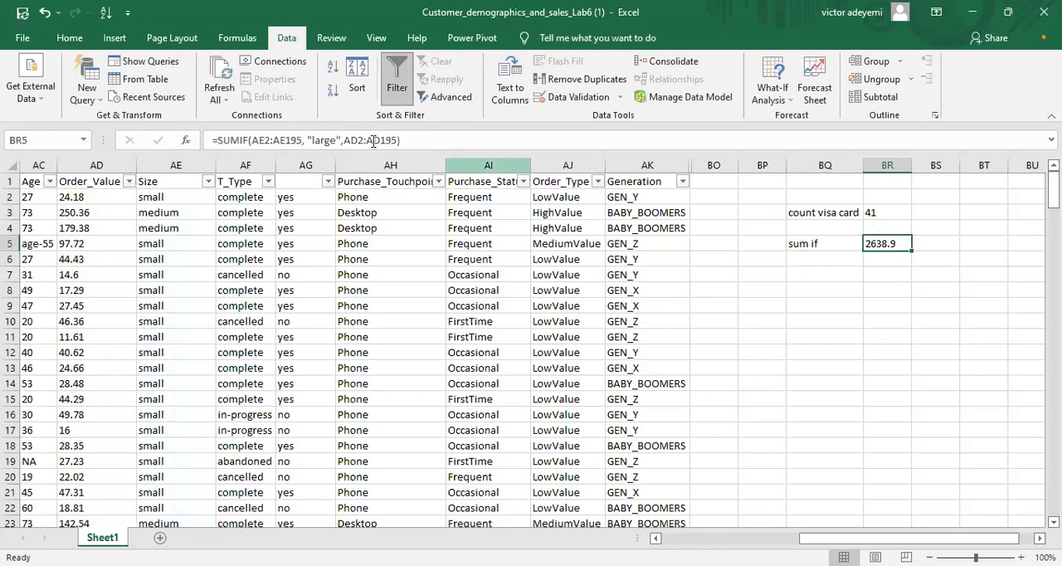
left_click(249, 140)
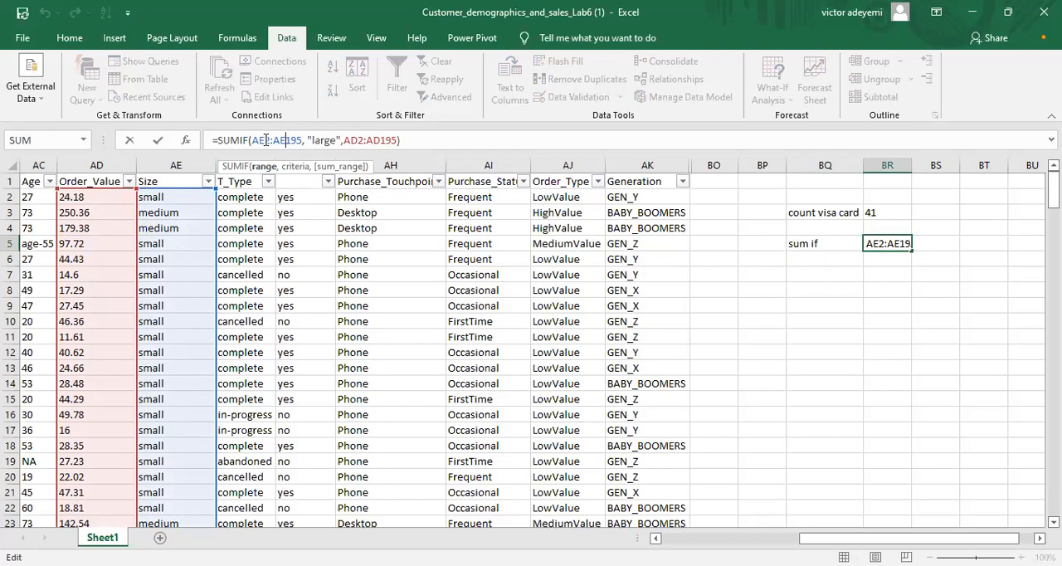
left_click(209, 183)
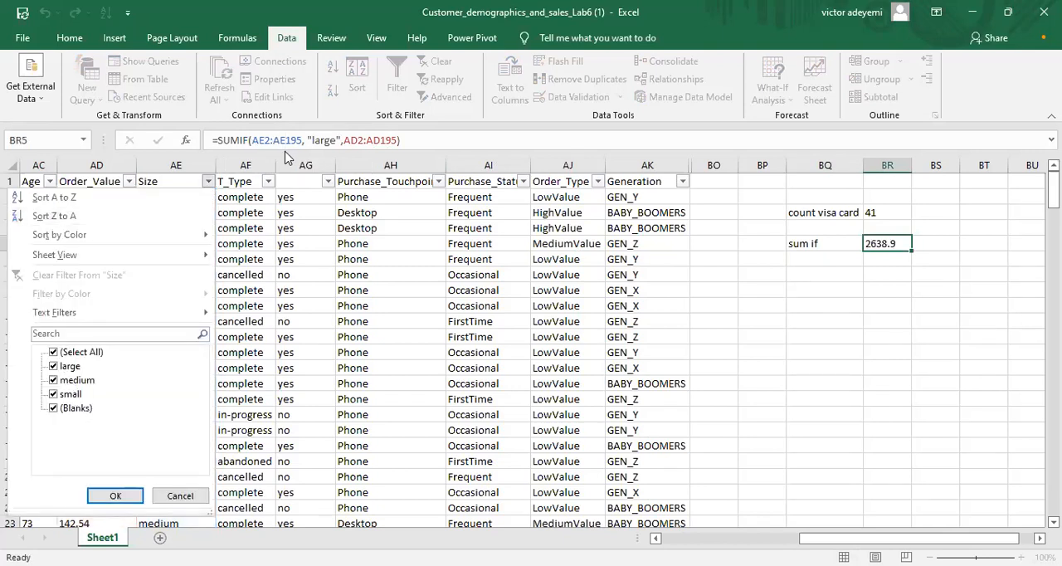
key("Escape")
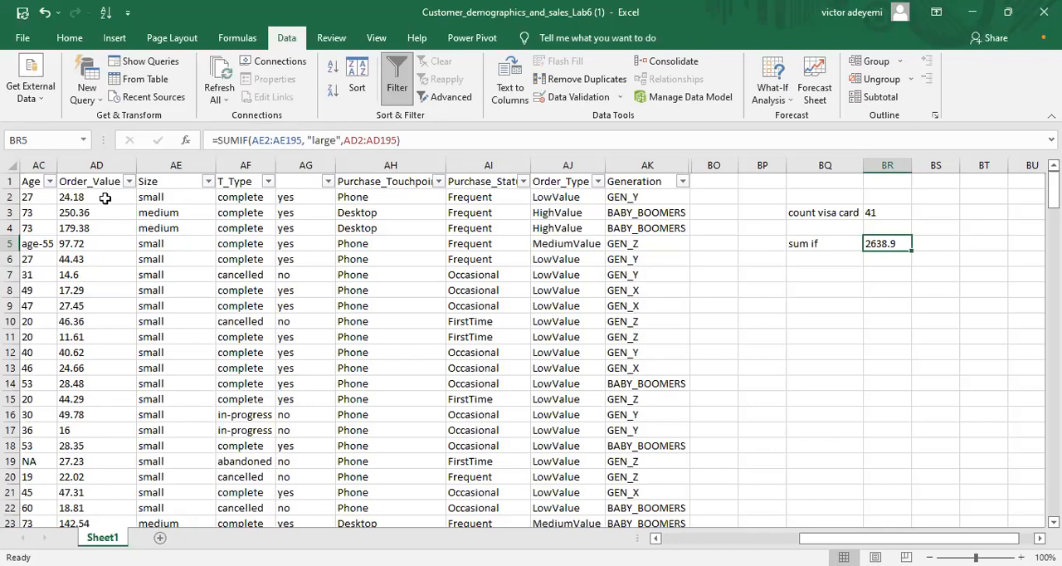
left_click(94, 197)
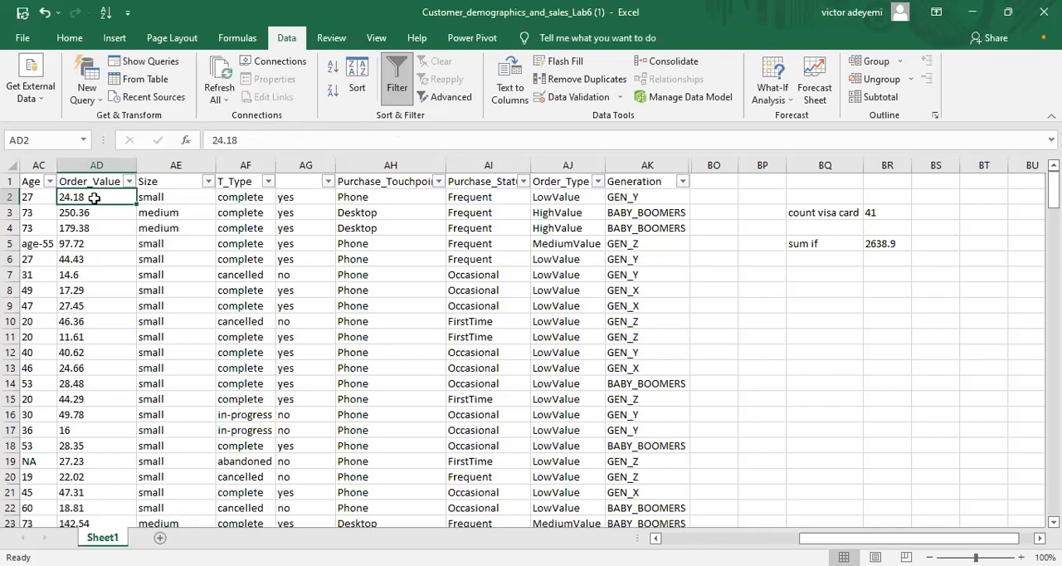
left_click(882, 244)
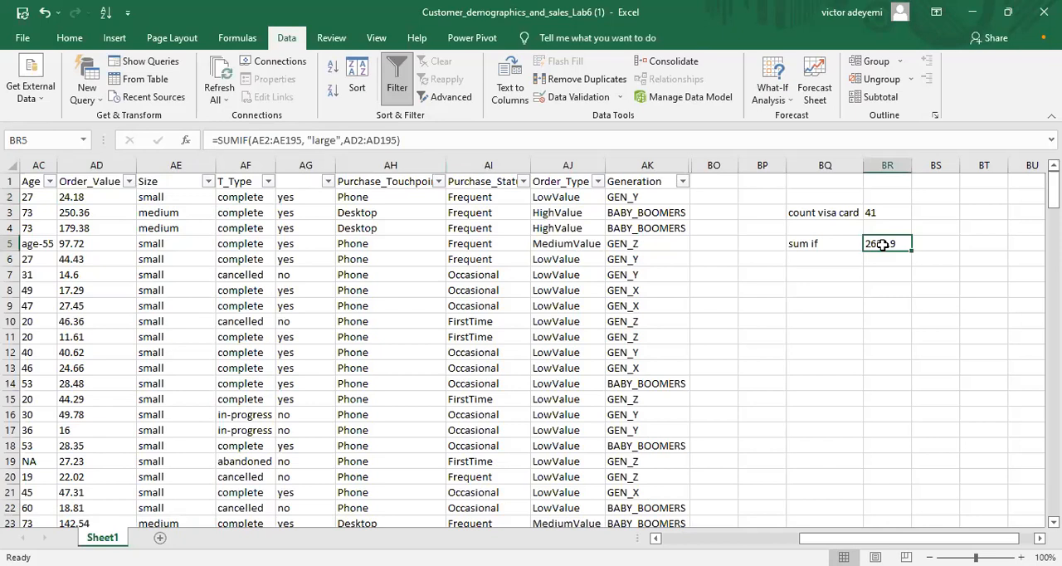
left_click(280, 137)
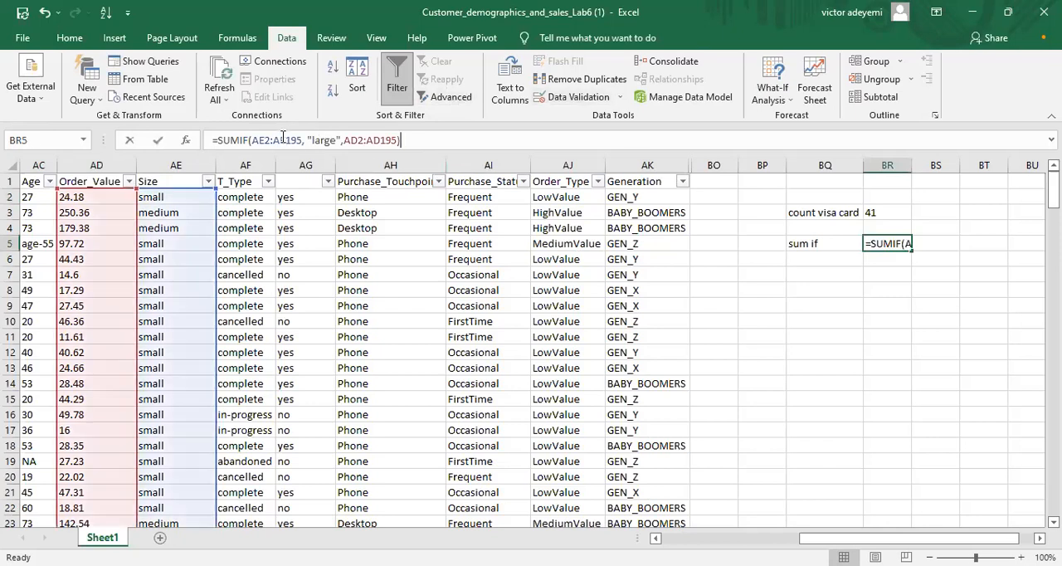
double_click(286, 139)
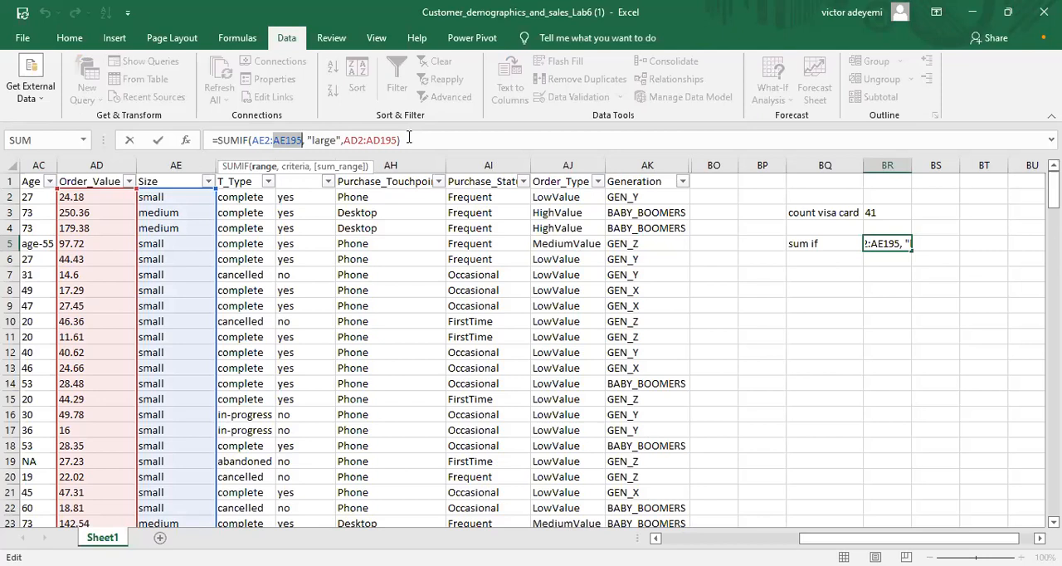
left_click(803, 256)
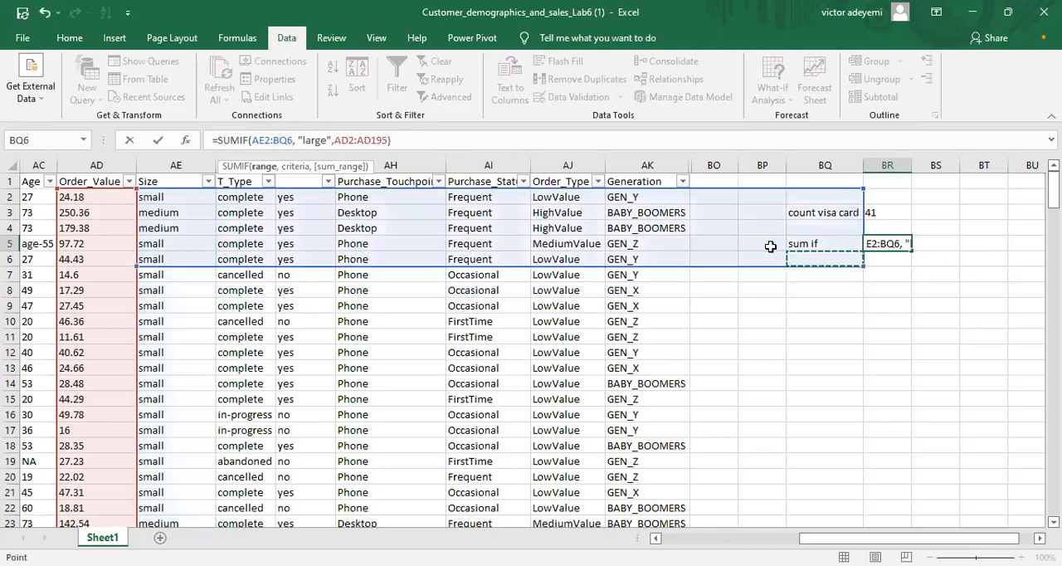
left_click(43, 12)
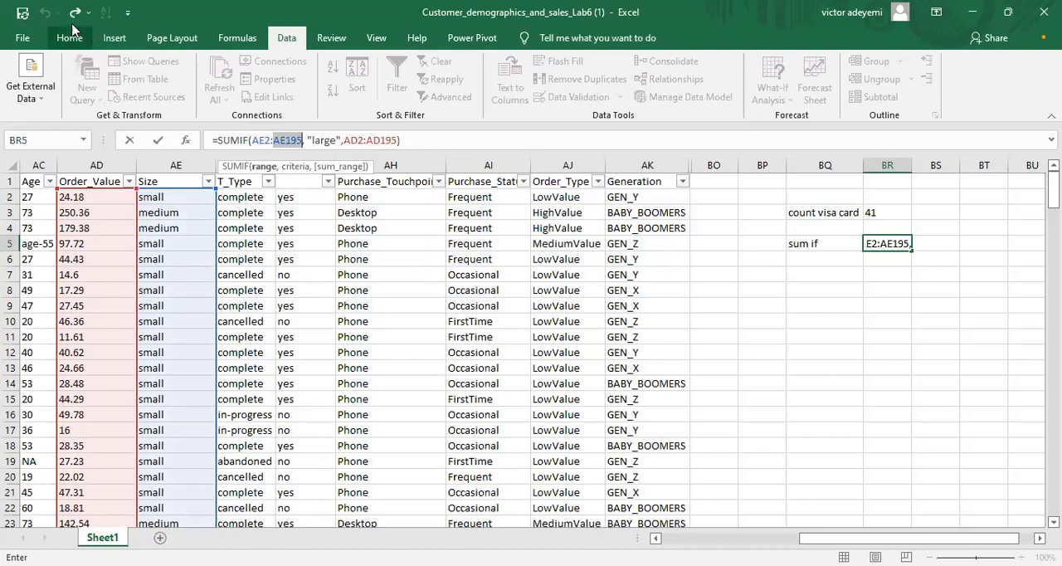
left_click(406, 140)
Step: Enter the label "average if" in cell BQ6, below the "sum if" label
left_click(804, 255)
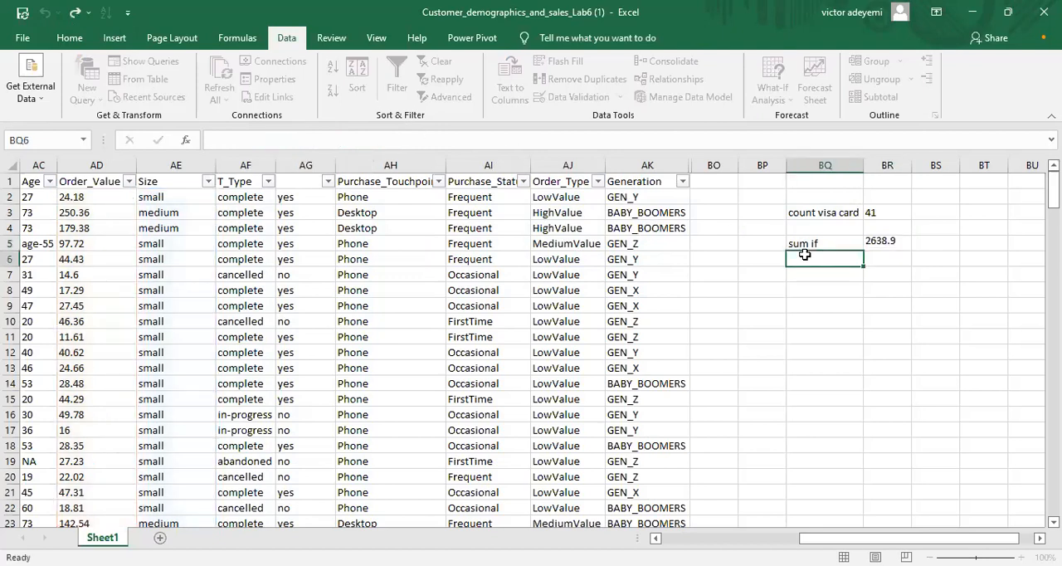
type("av")
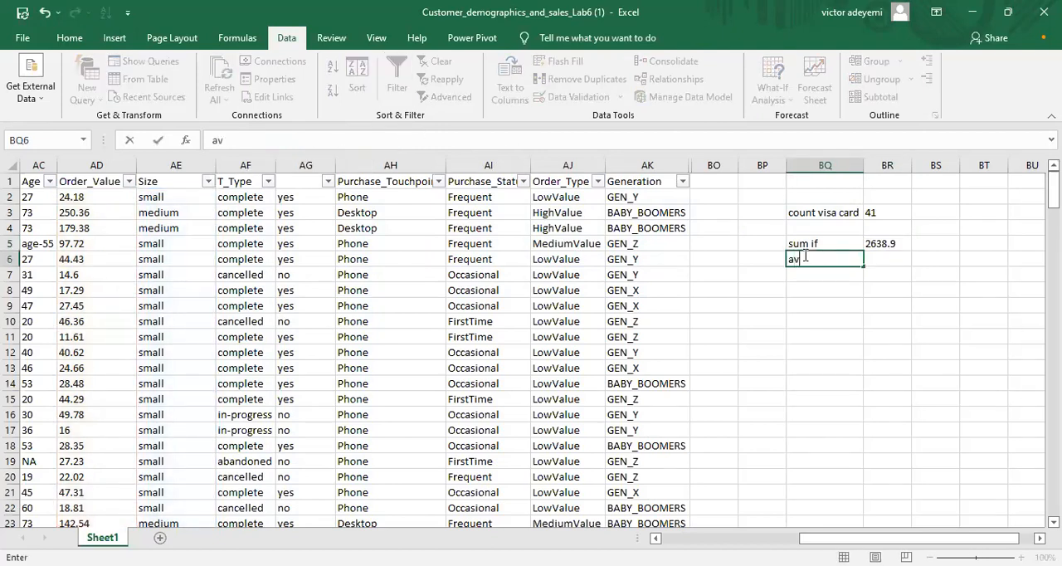
type("erage if")
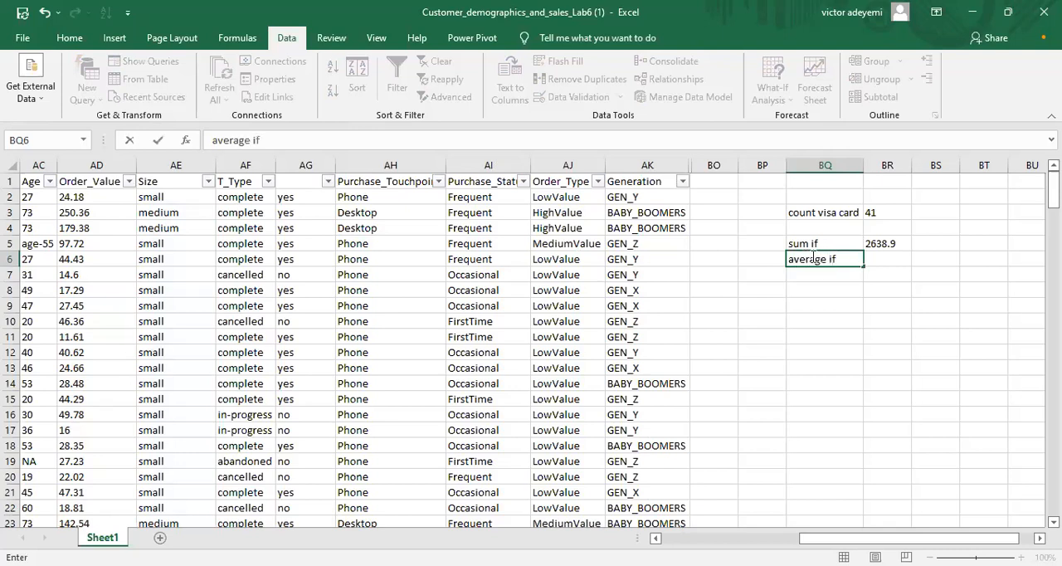
Step: Begin an AVERAGEIF formula in cell BR6, beside the "average if" label
left_click(873, 263)
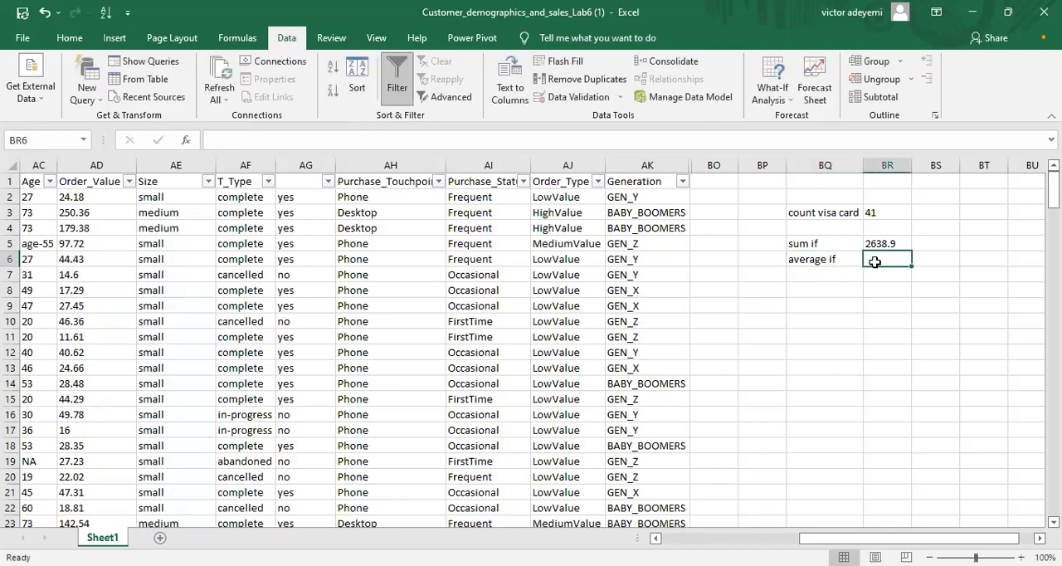
type("=")
key("BackSpace")
type("=")
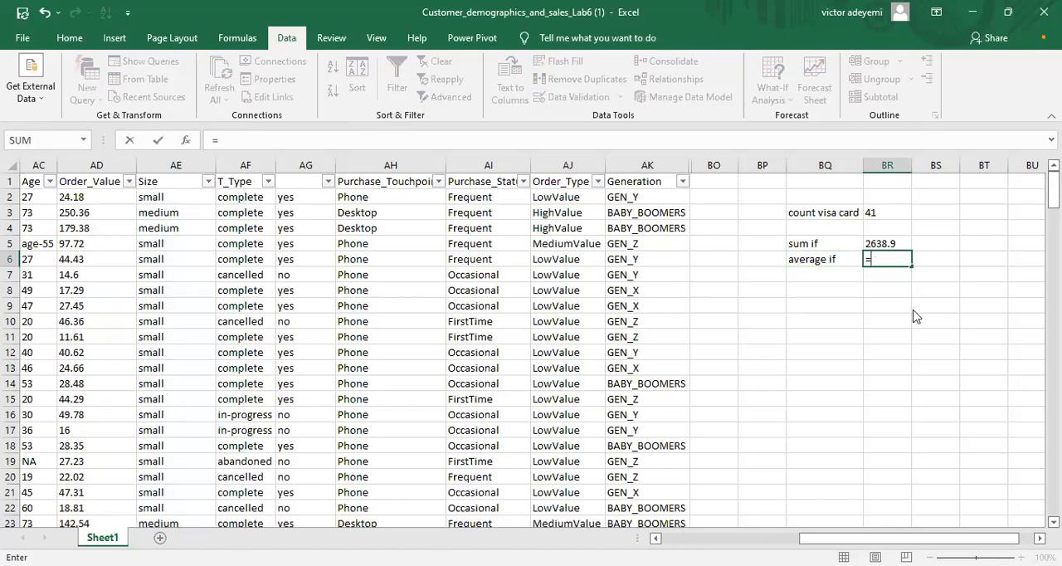
type("aver")
left_click(912, 302)
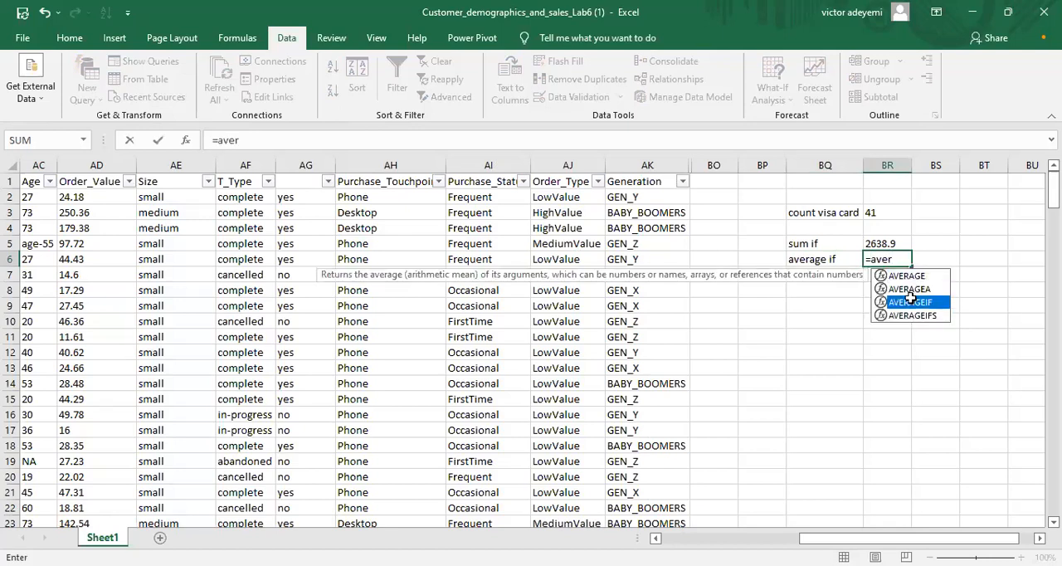
double_click(913, 302)
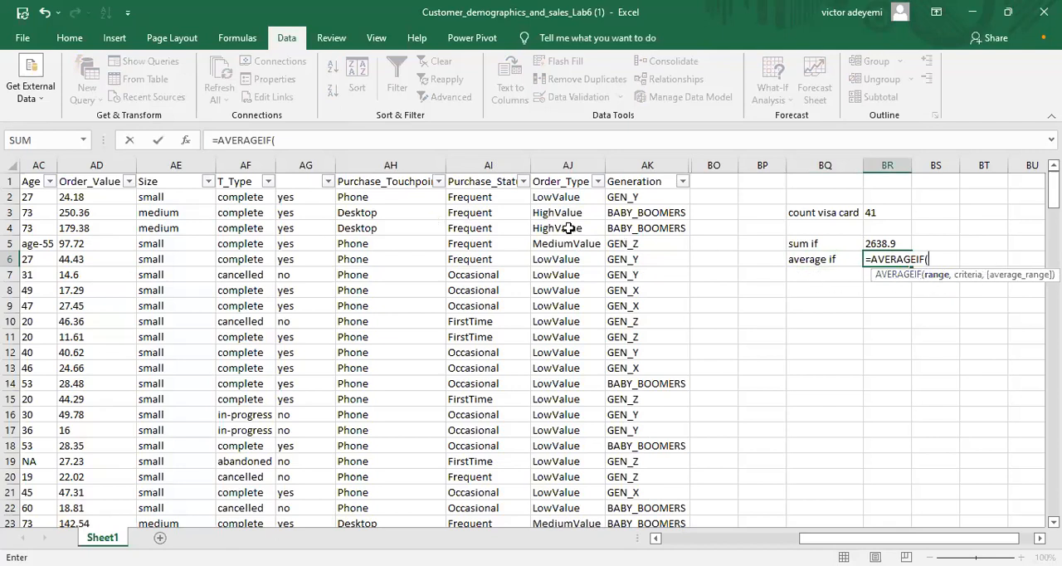
Step: Enter ae:ae195 as the AVERAGEIF formula's range and "small" as its criterion
type("ae:ae195")
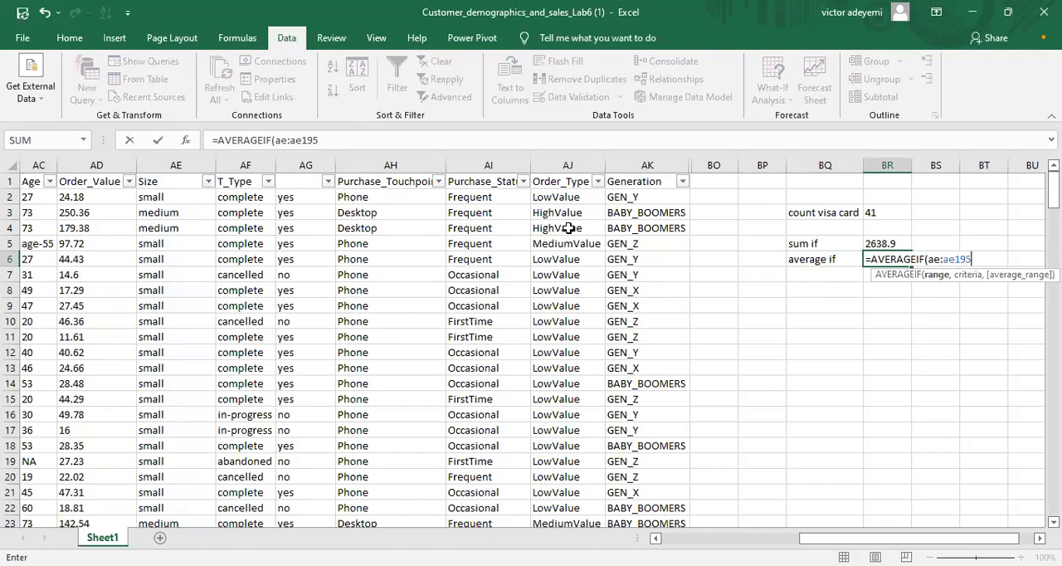
type(",")
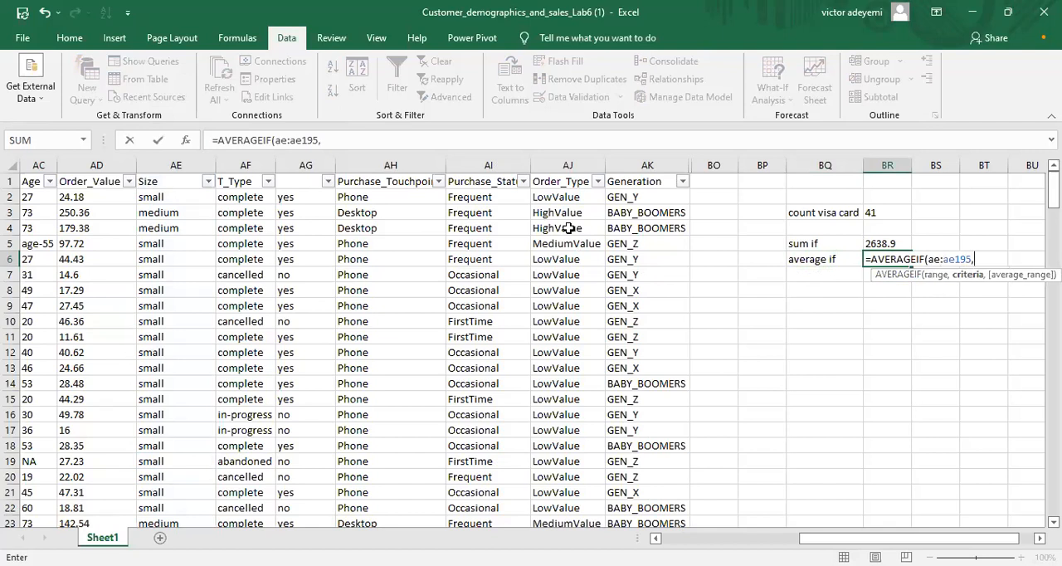
type("\"small\",")
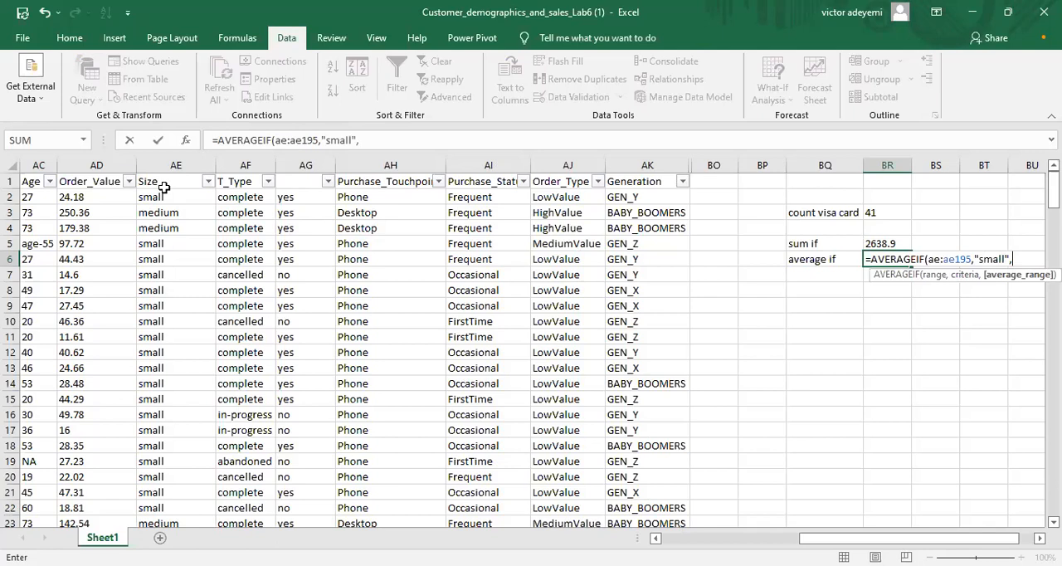
type("ad2")
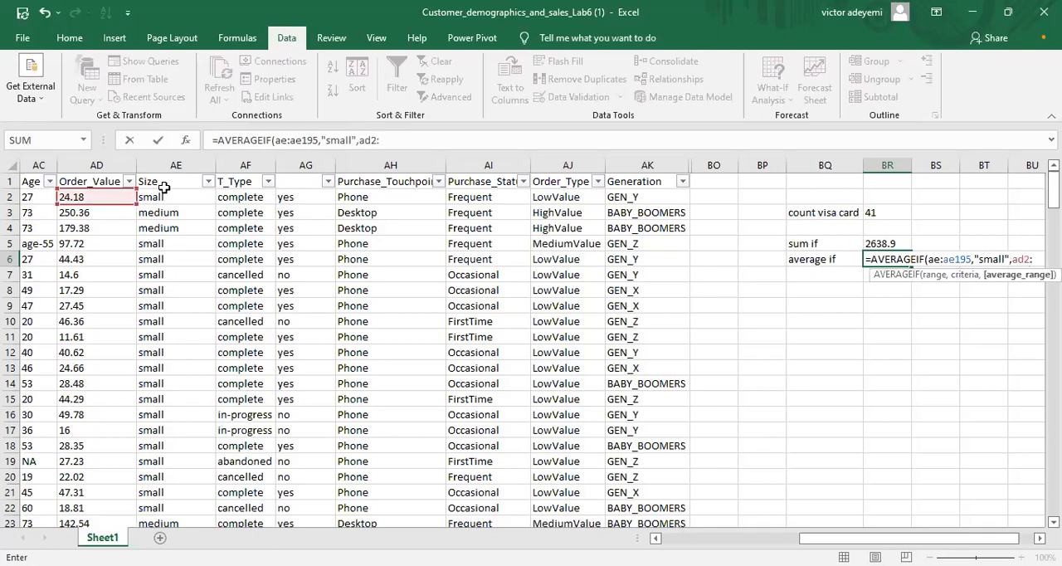
type(":ad195")
Step: Complete the AVERAGEIF formula in BR6 with ad2:ad195, the Order_Value data, as the average range
type(")")
key("Return")
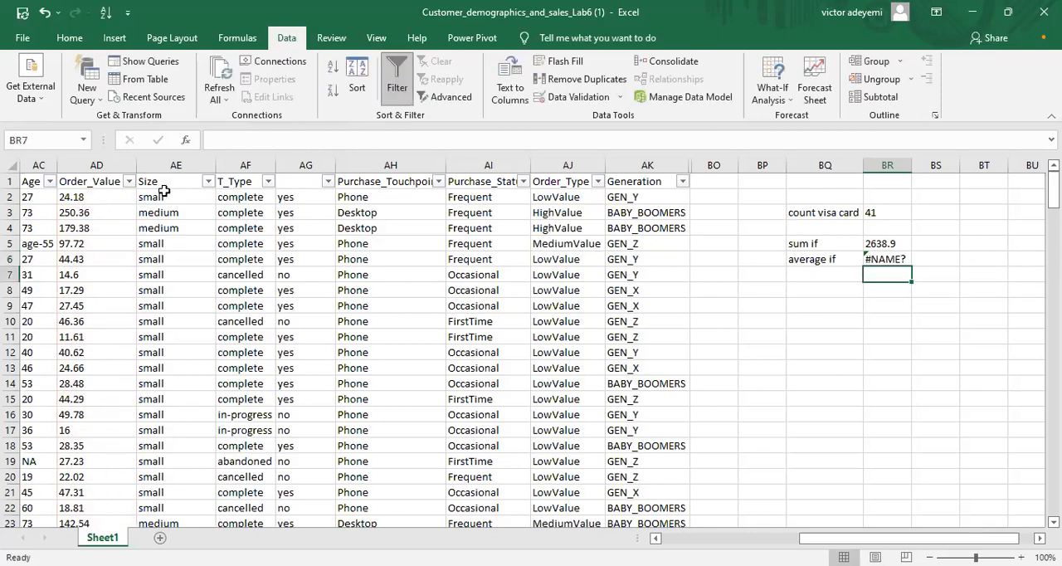
Step: Correct the AVERAGEIF formula's range in cell BR6 to ae2:AE195
left_click(882, 260)
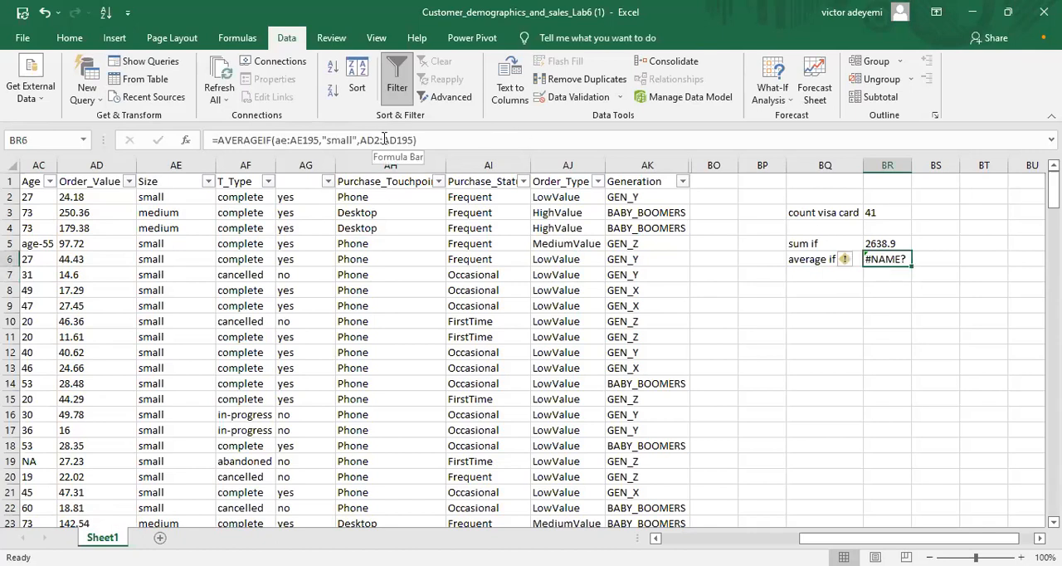
left_click(385, 138)
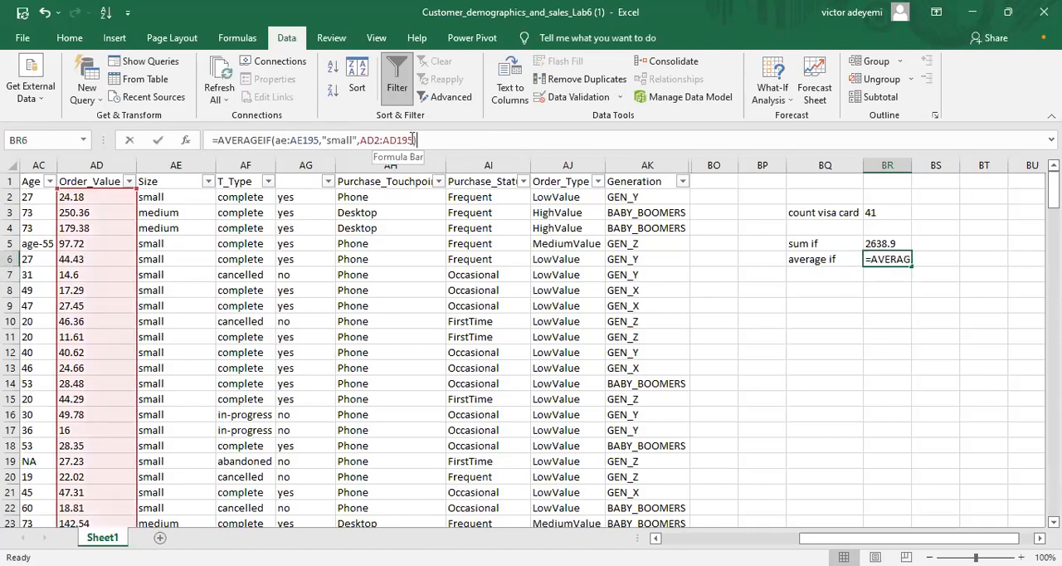
left_click(412, 139)
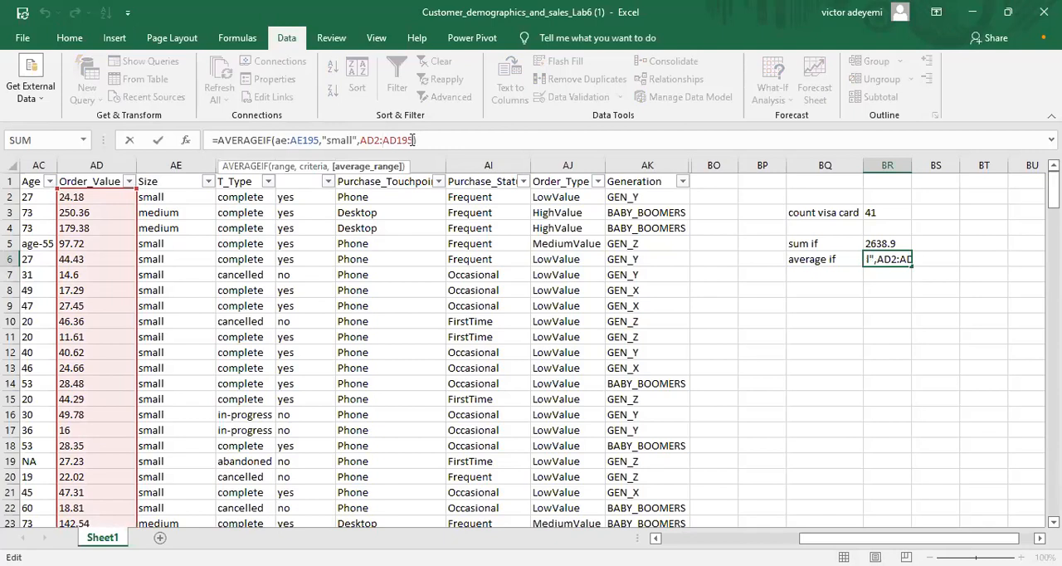
left_click(284, 139)
type("2:")
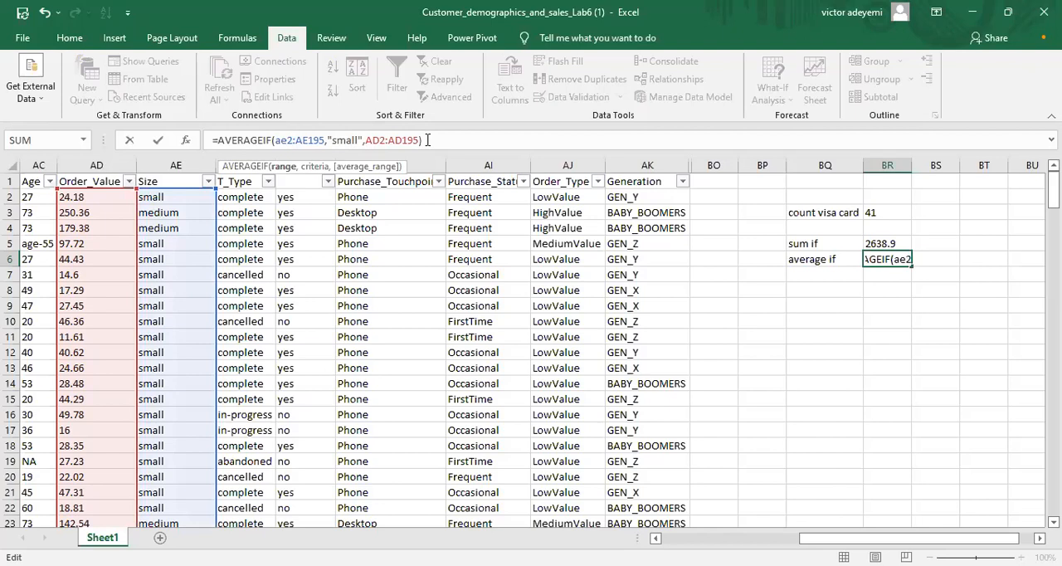
left_click(427, 139)
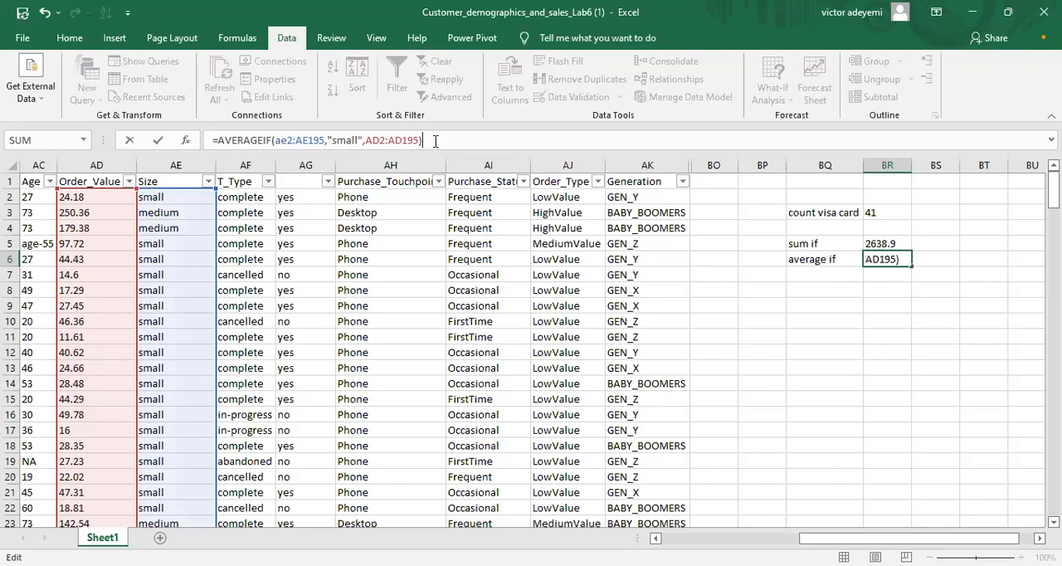
key("Return")
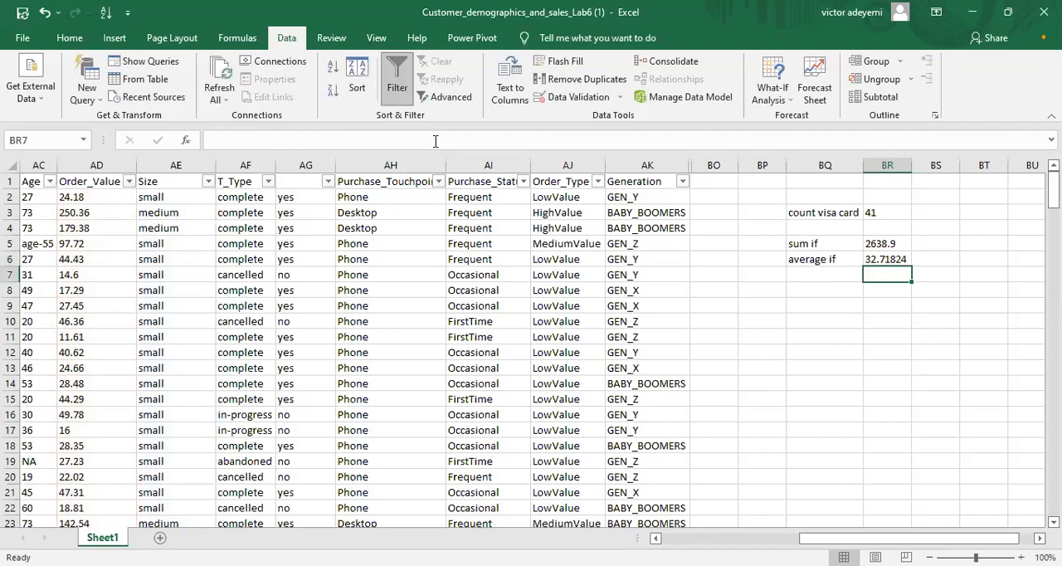
left_click(885, 258)
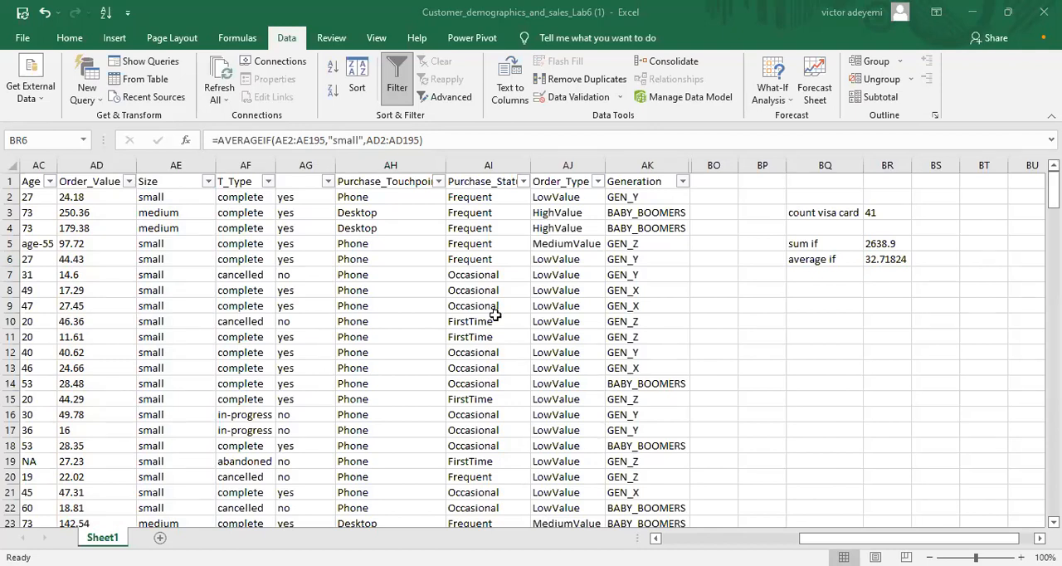
Step: Enter a bare =if in cell BQ8, two rows below the "average if" label
left_click(815, 289)
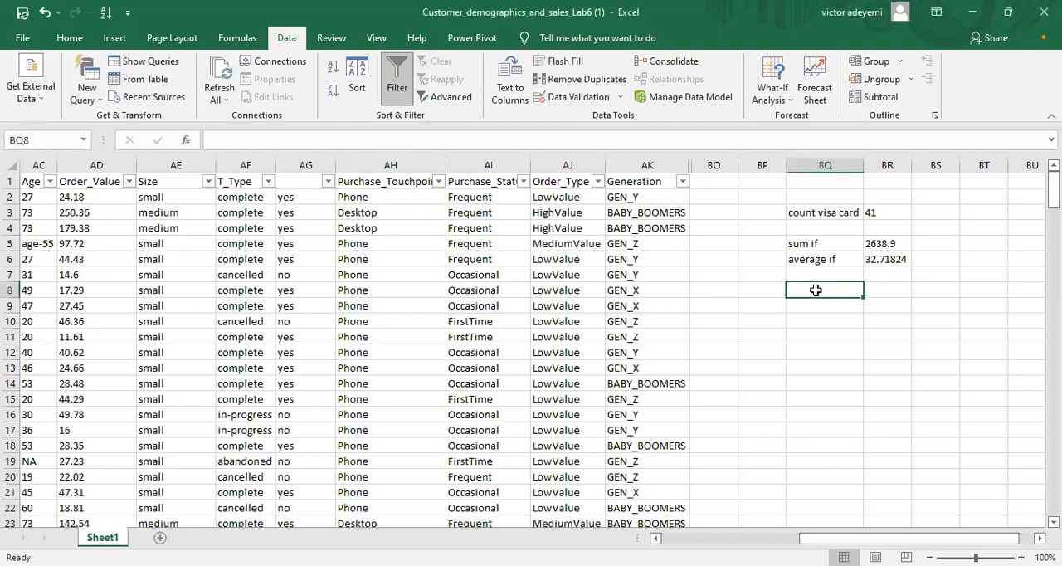
type("=")
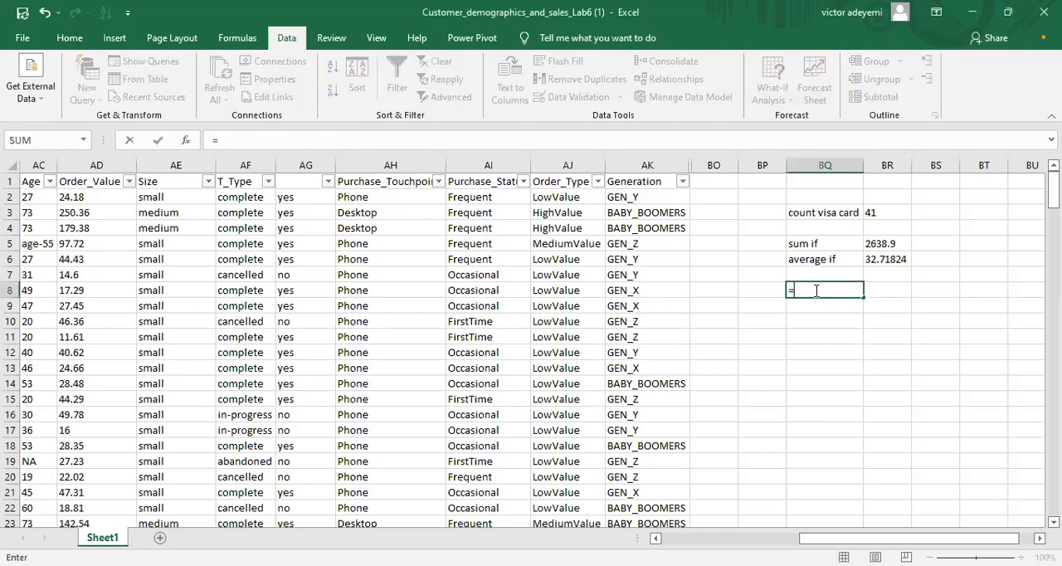
type("if")
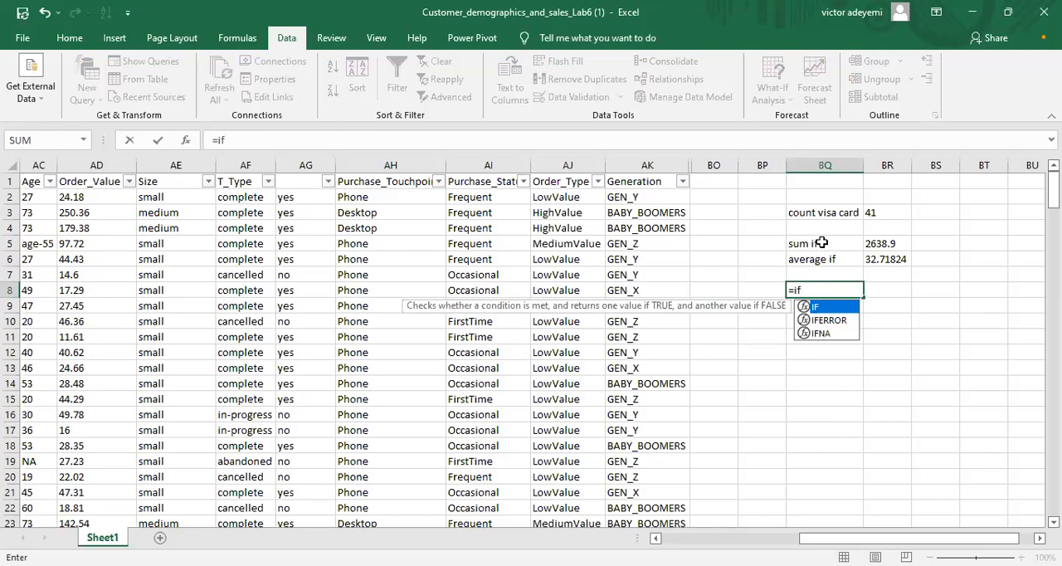
left_click(820, 242)
left_click(827, 261)
left_click(828, 278)
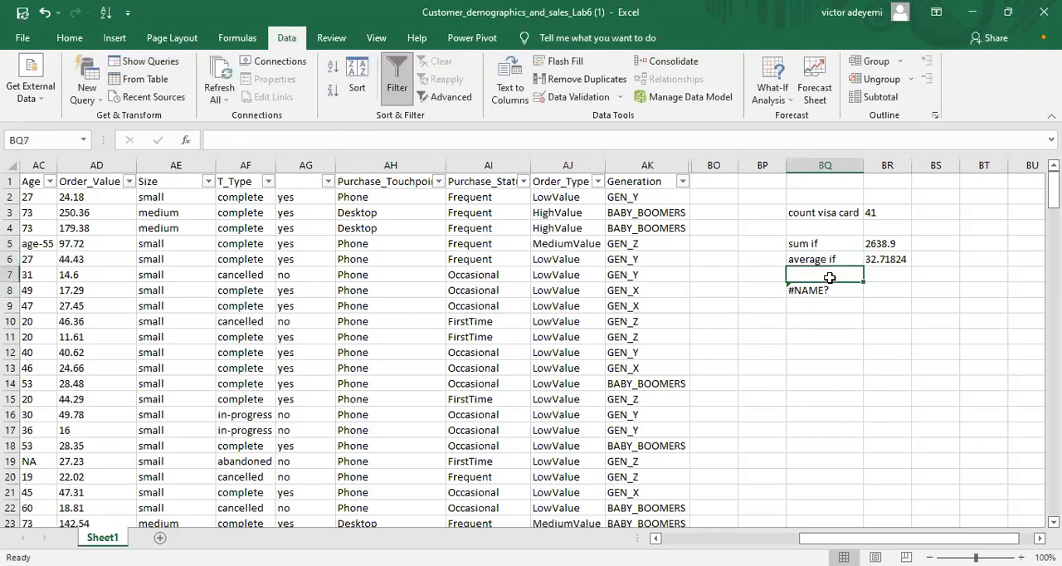
Step: Begin a COUNTIFS formula in cell BR9
left_click(832, 213)
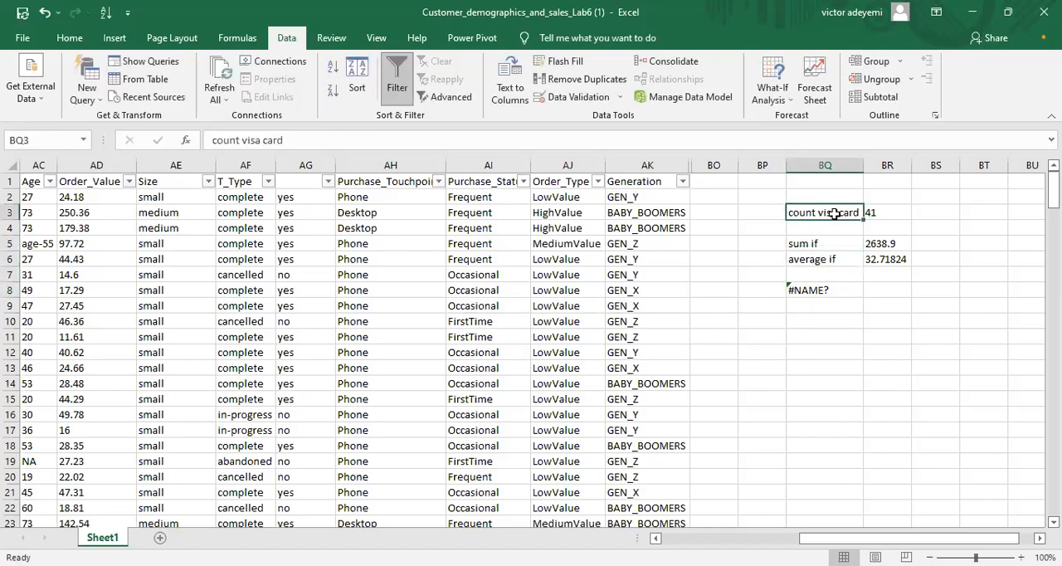
left_click(893, 210)
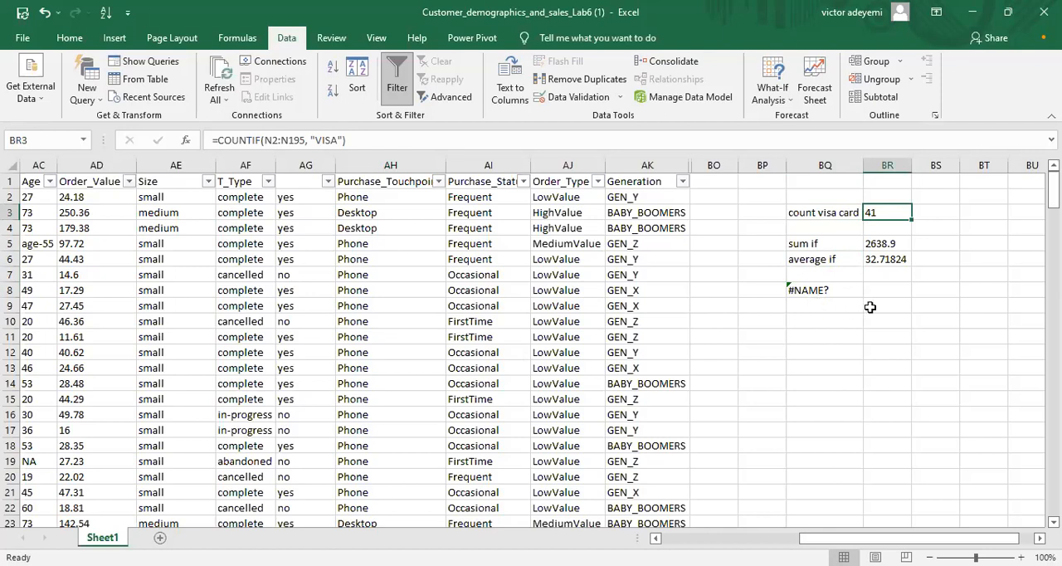
double_click(869, 306)
type("co")
key("BackSpace")
key("BackSpace")
type("=")
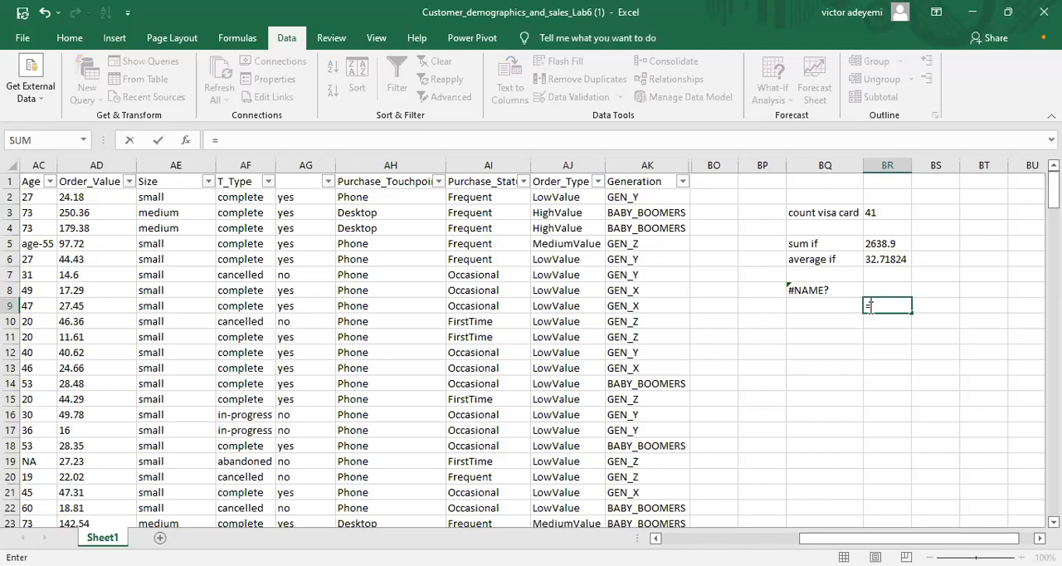
type("count")
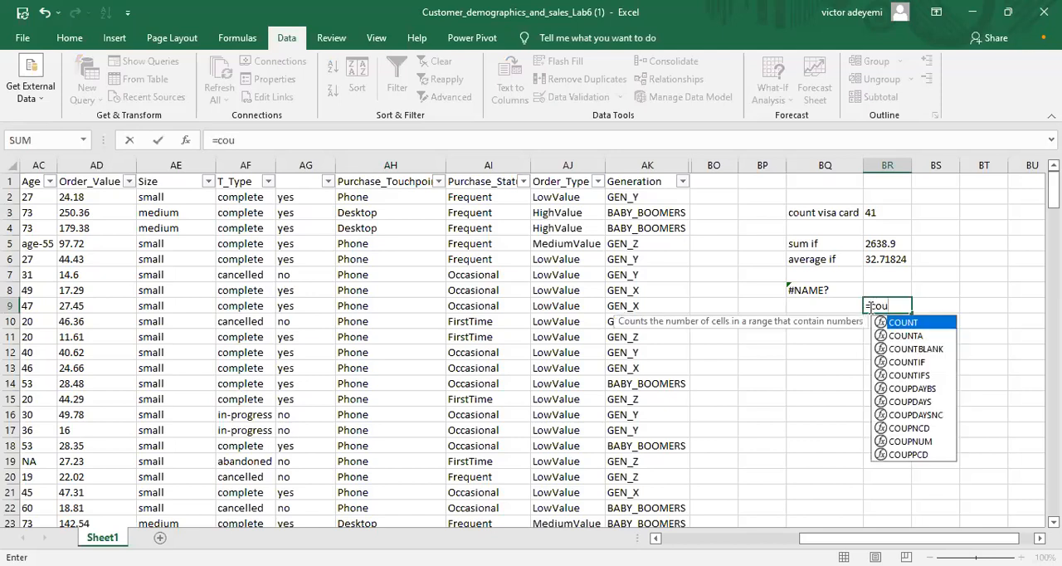
double_click(911, 375)
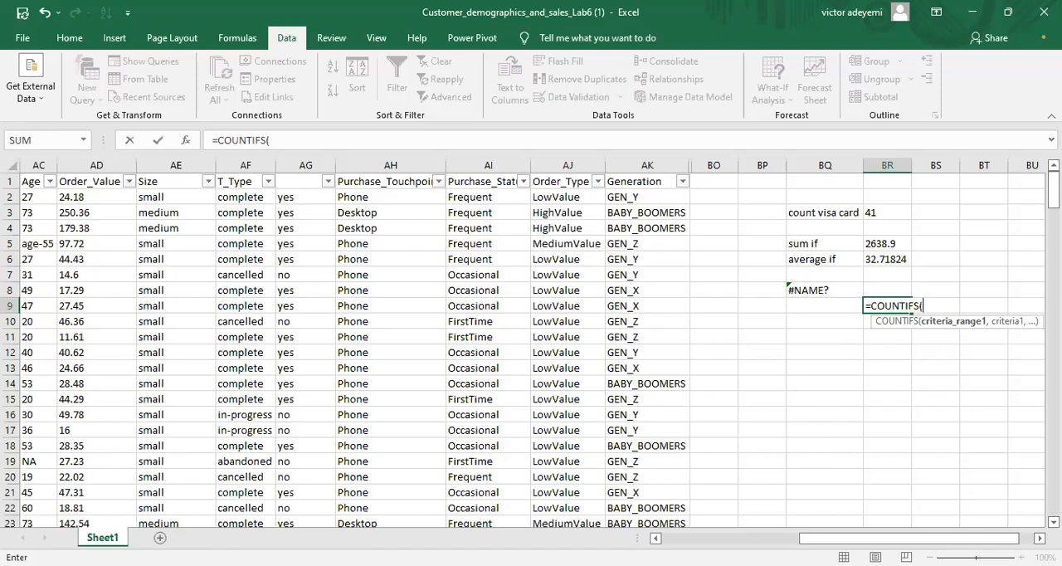
Step: Enter ae2:ae195, the Size data, as the COUNTIFS formula's first criteria range
scroll(531, 348, "right", 3)
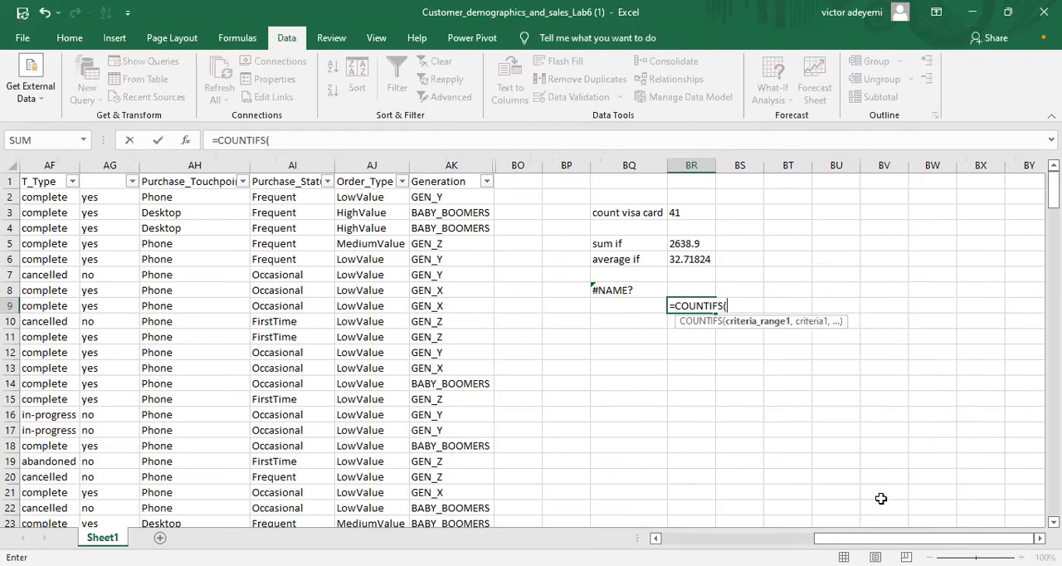
left_click_drag(880, 539, 850, 540)
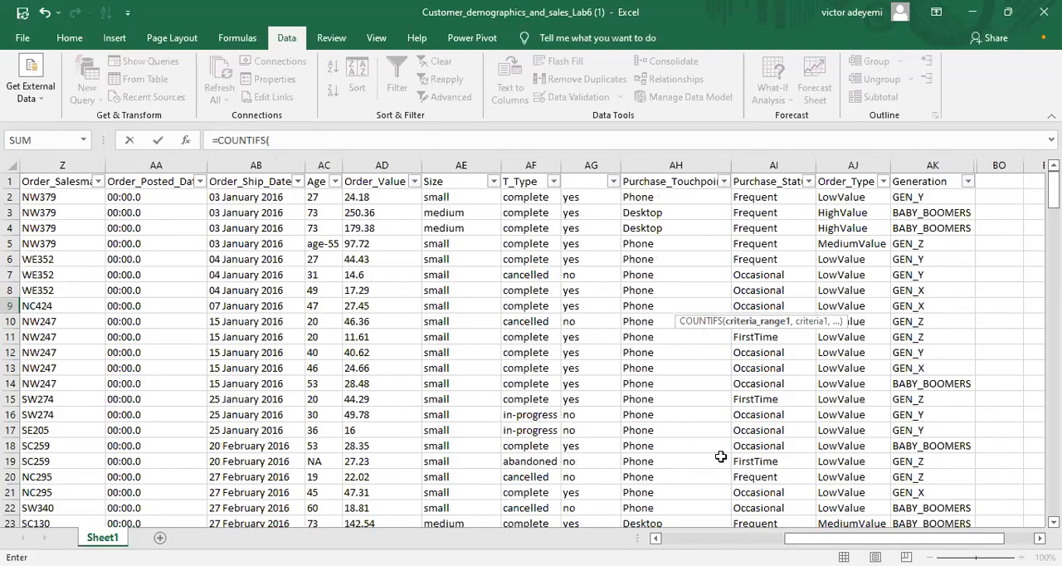
left_click_drag(816, 541, 843, 540)
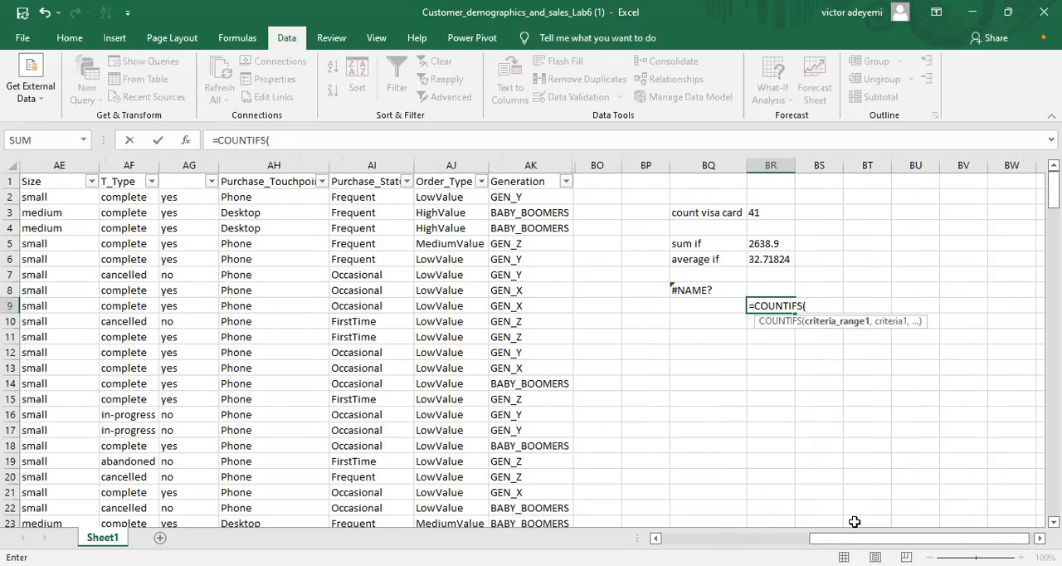
left_click_drag(879, 538, 854, 538)
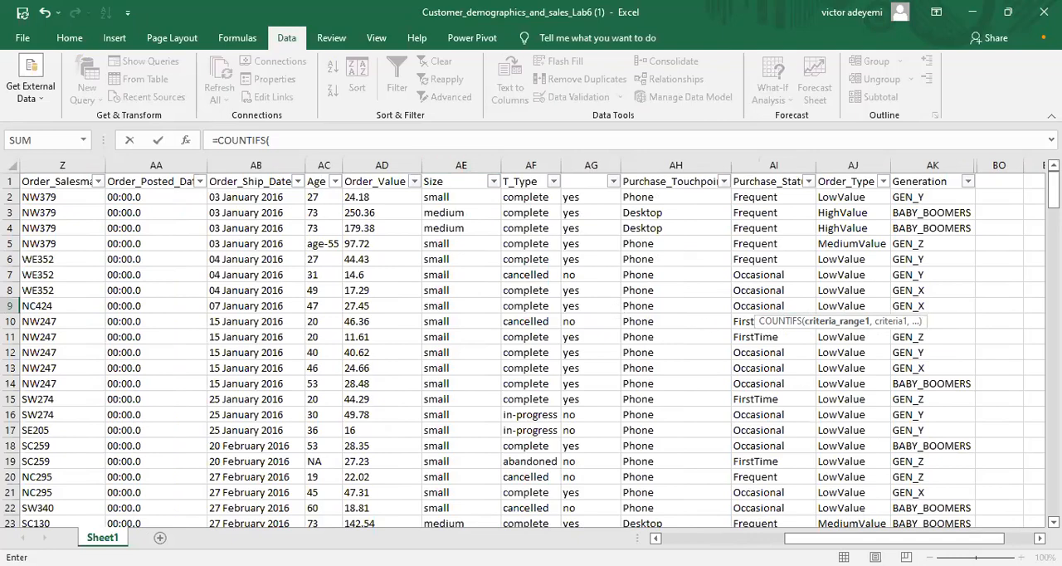
left_click(1039, 538)
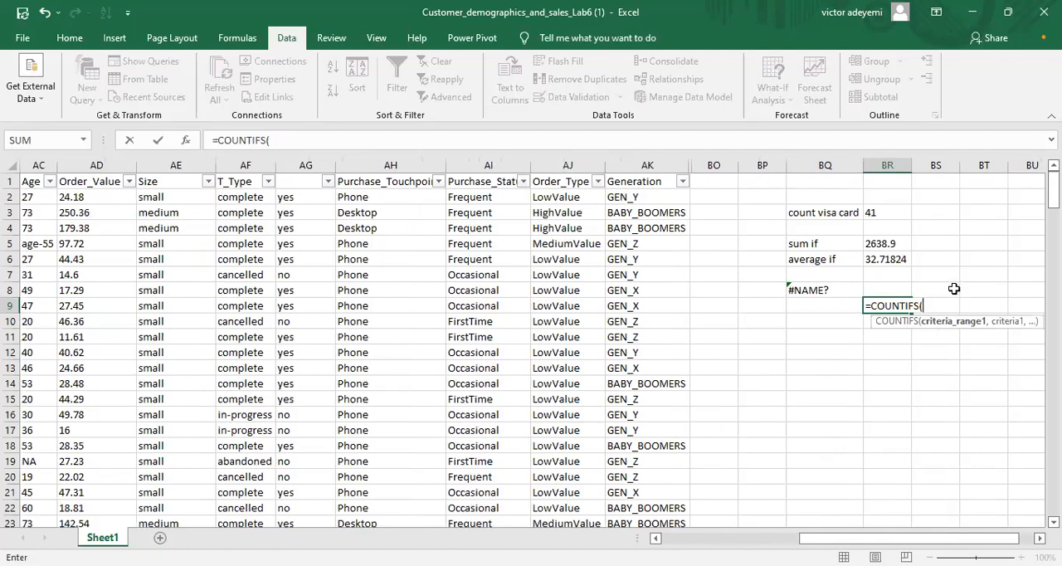
type("ae2")
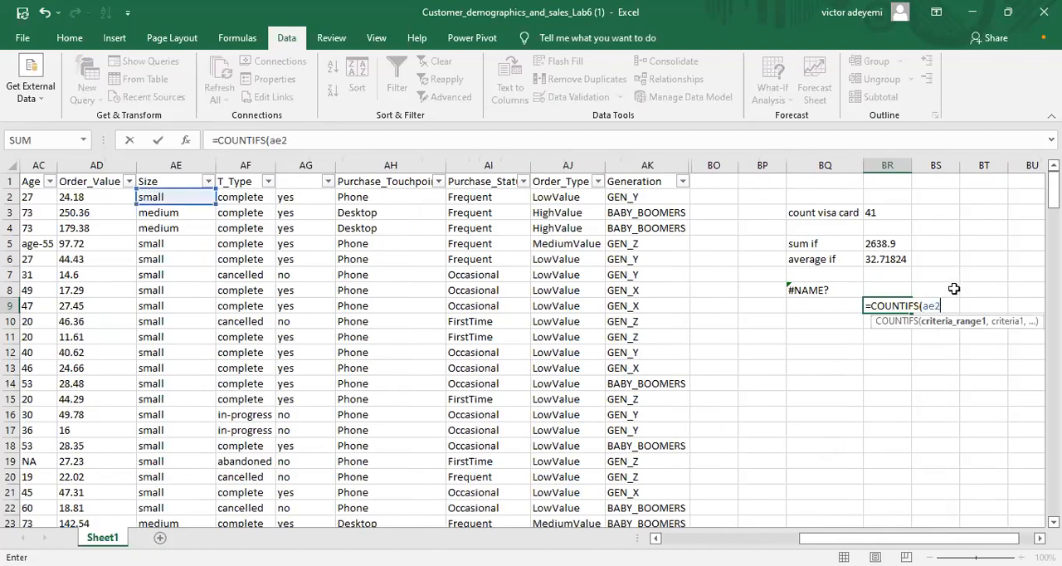
type(":ae1")
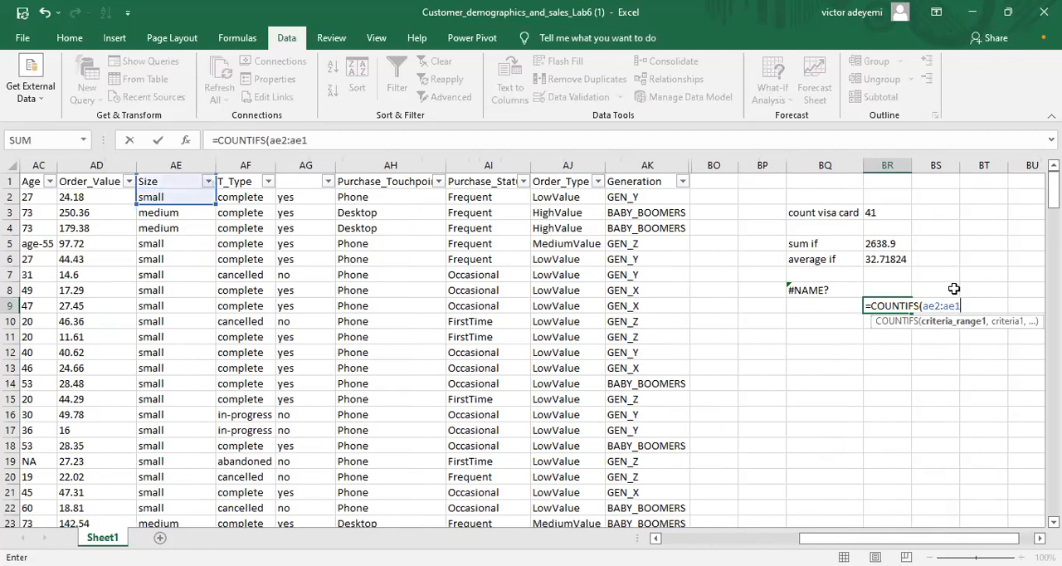
type("95")
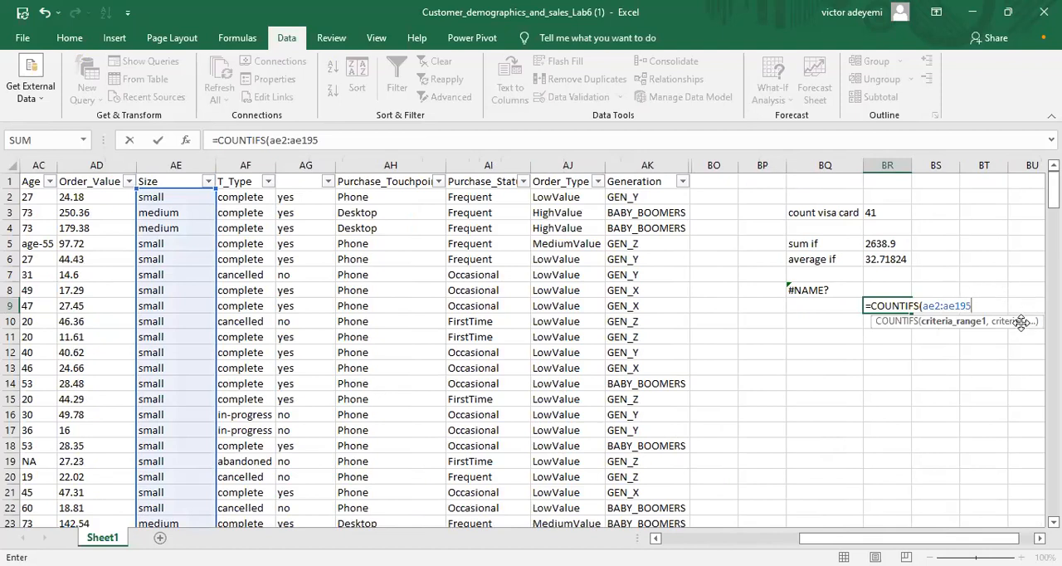
type(",")
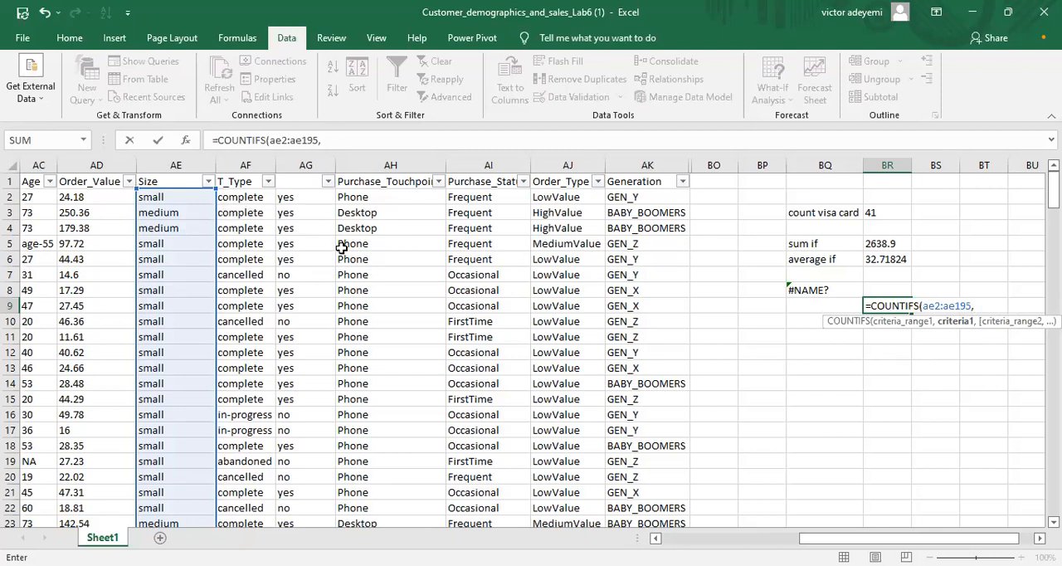
Step: Set "small" as the first criterion of the COUNTIFS formula
type("@")
key("BackSpace")
type("\"small")
type(",")
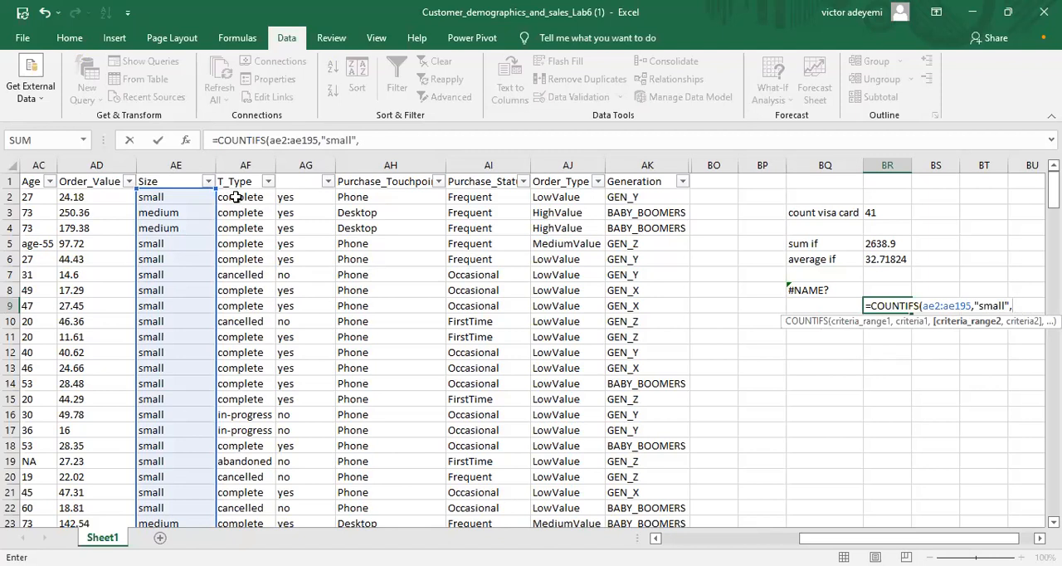
Step: Enter af2:af195, the T_Type data, as the second criteria range and commit the COUNTIFS formula with its second criterion empty
type("af")
type("2")
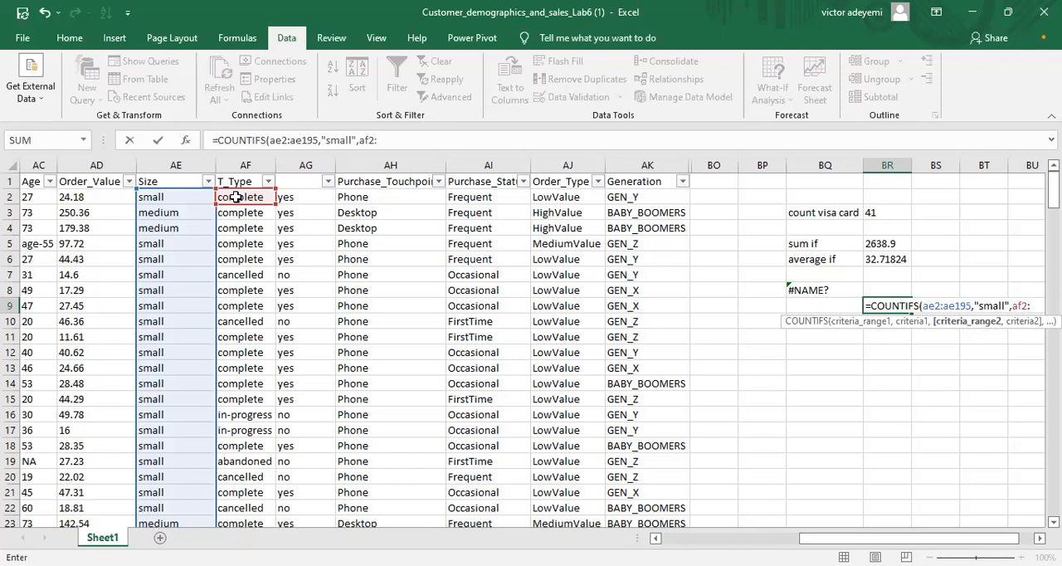
type(":af195")
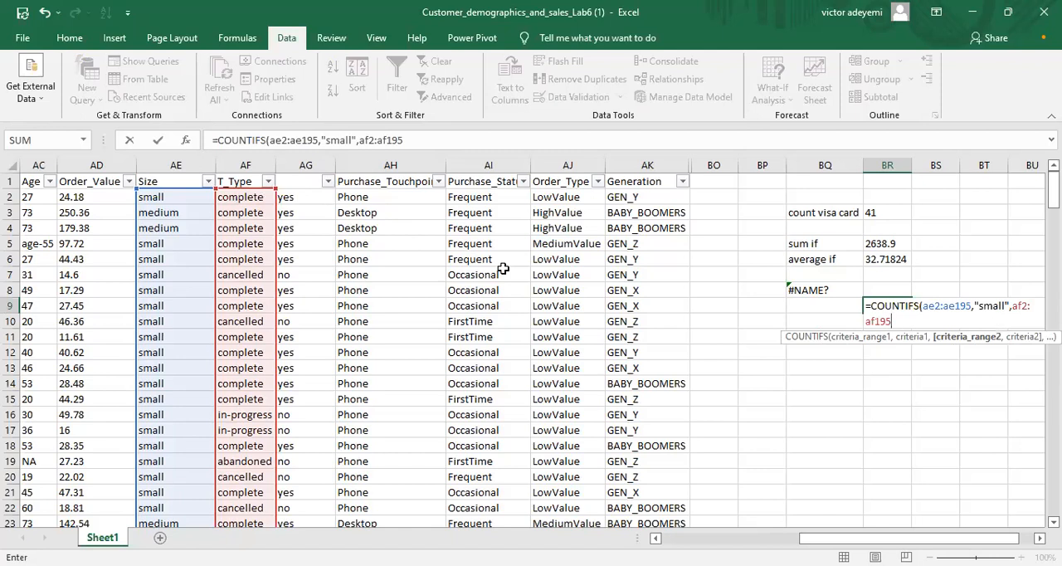
type(",")
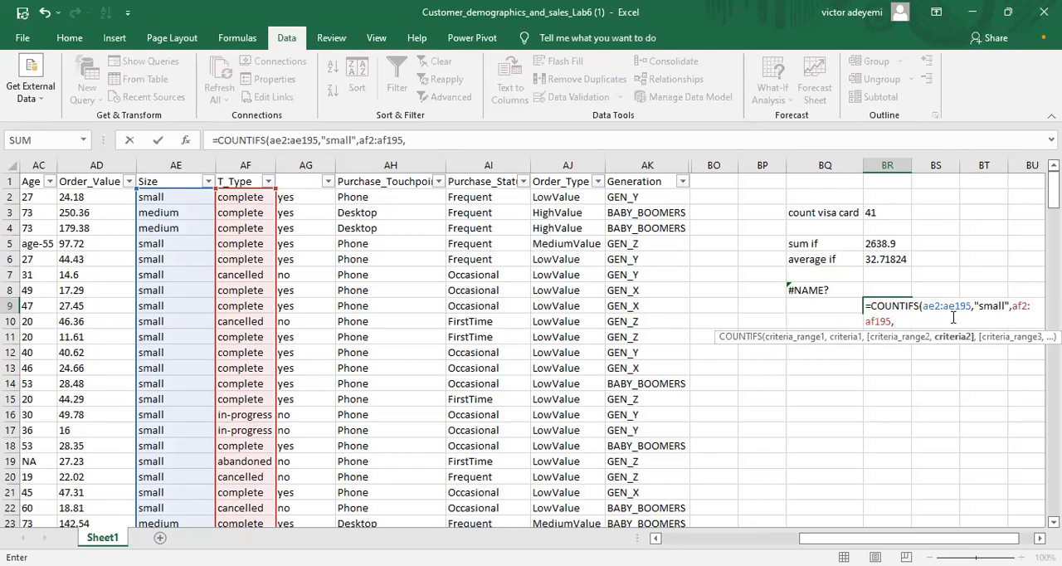
key("Return")
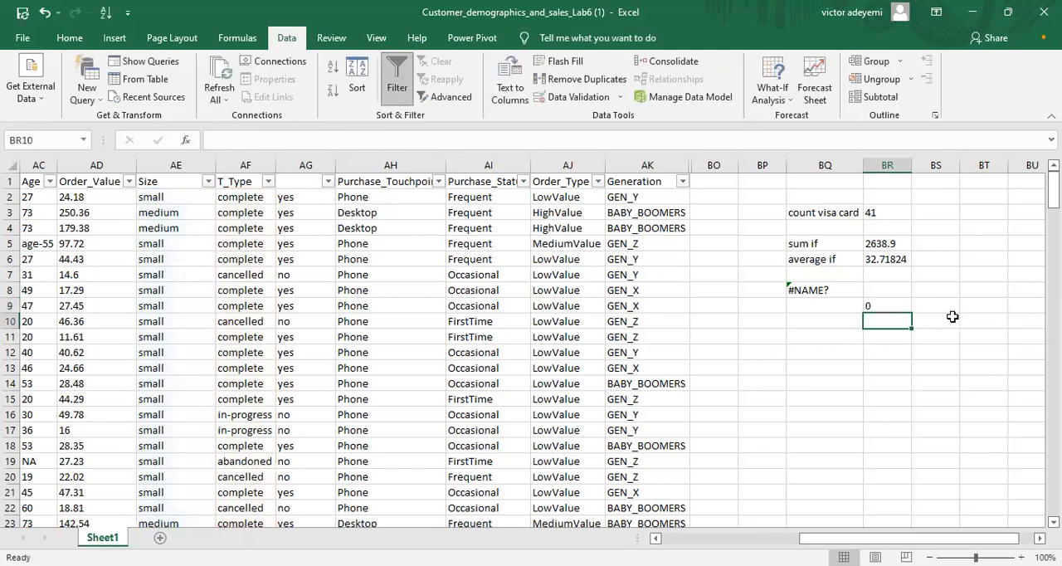
Step: Set "complete" as the second criterion of the COUNTIFS formula in BR9, after the range AF2:AF195, and commit the formula
left_click(895, 304)
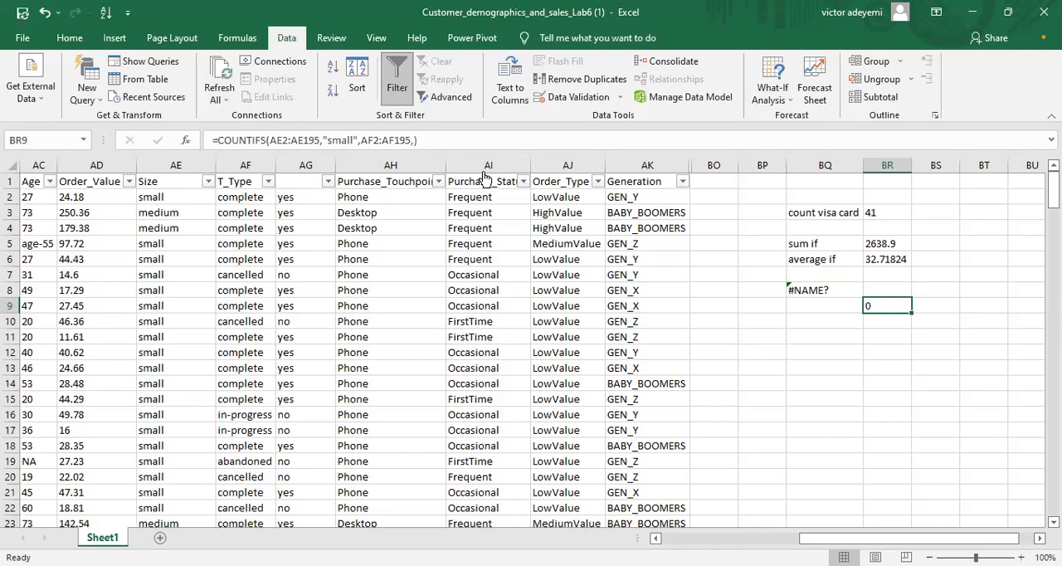
key("F2")
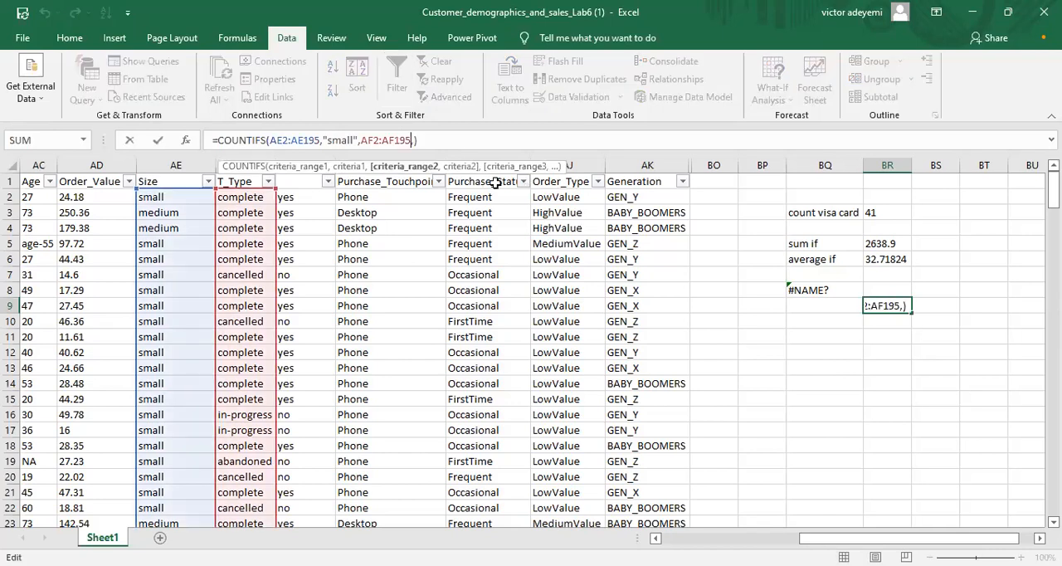
key("BackSpace")
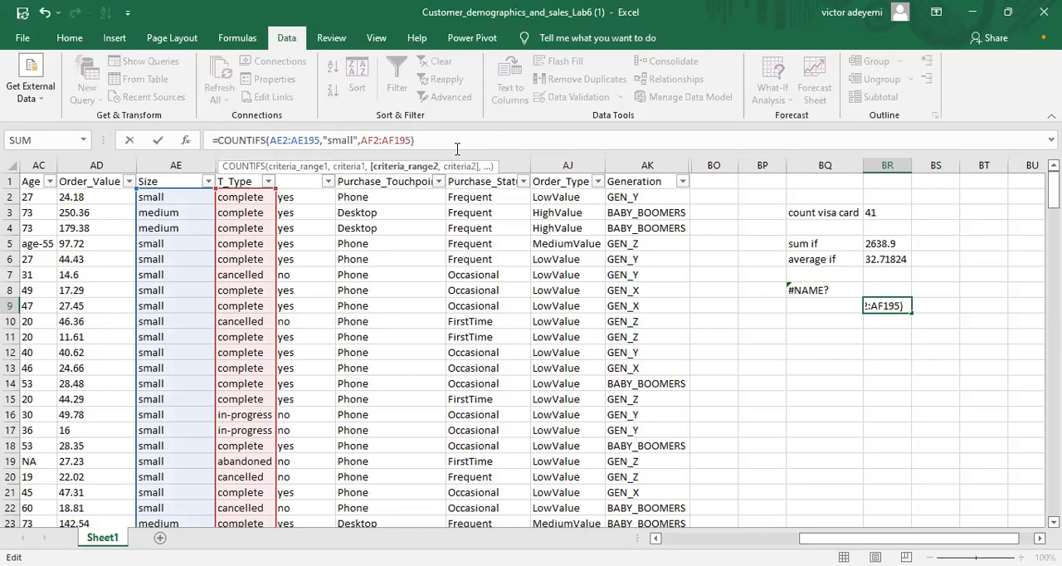
left_click(455, 142)
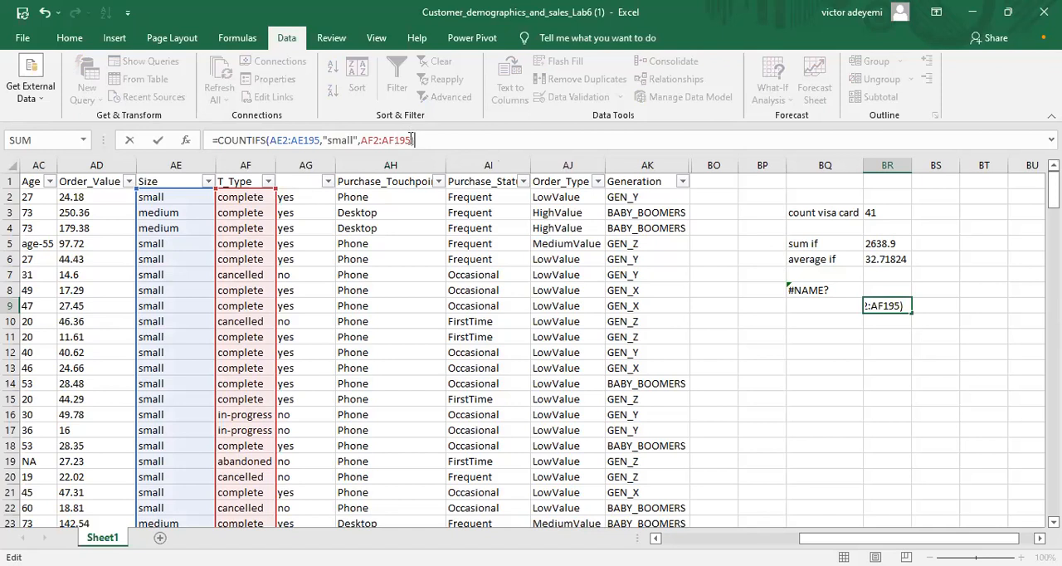
left_click(411, 139)
type(",")
type("\"")
type("compl")
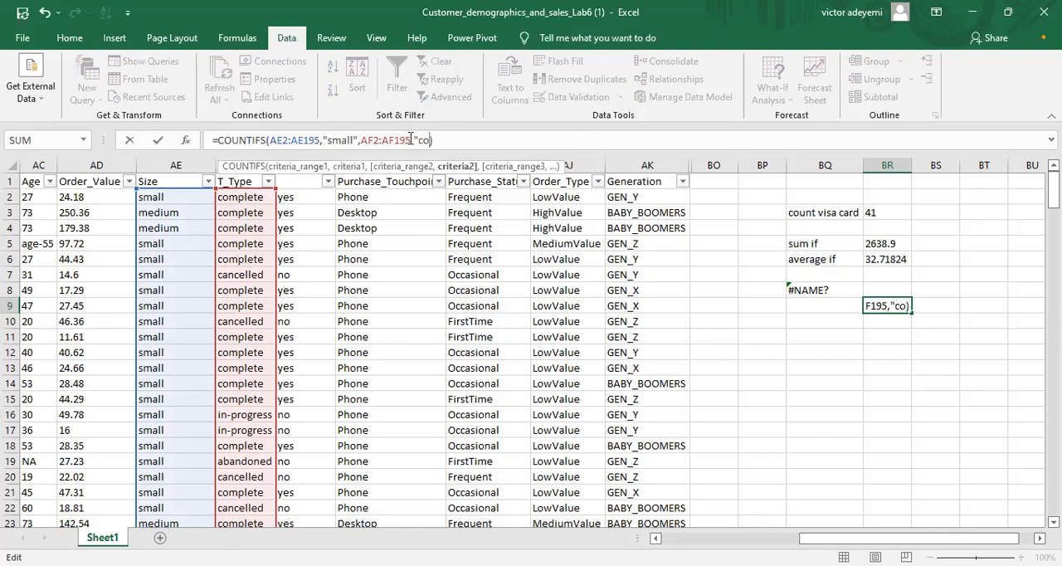
type("ete\")")
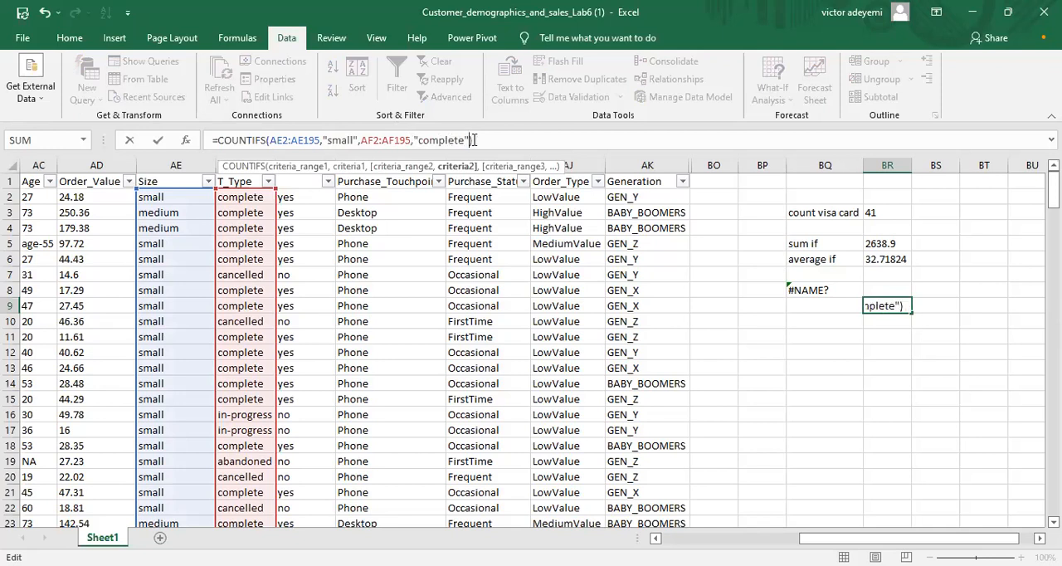
key("Return")
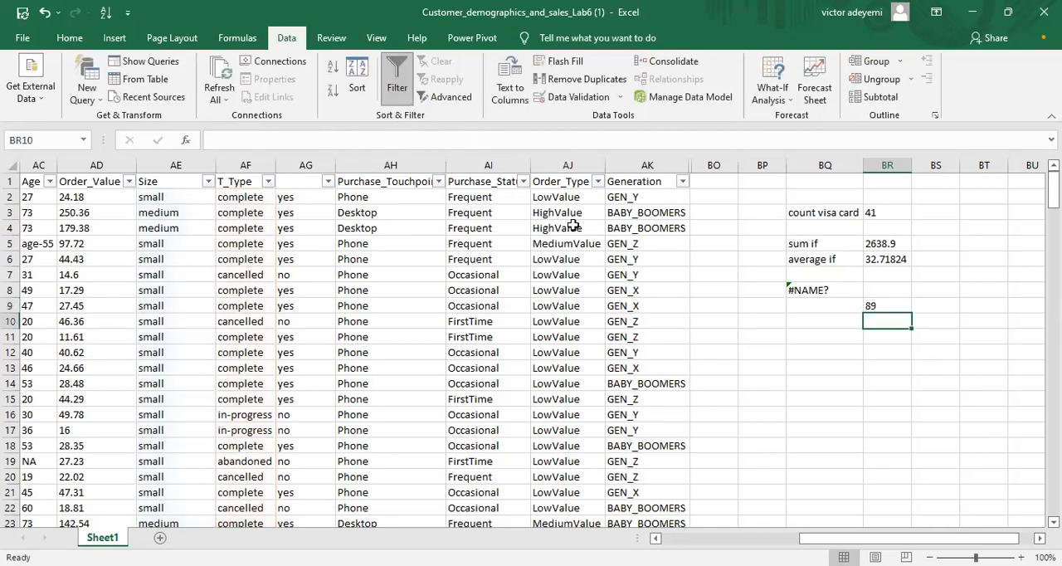
left_click(875, 302)
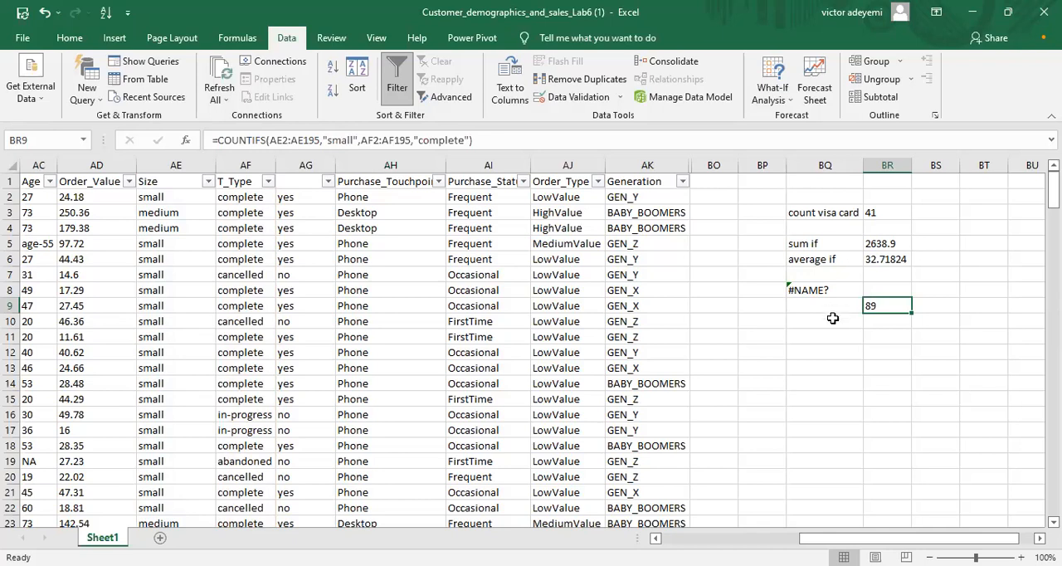
left_click(836, 320)
type("=")
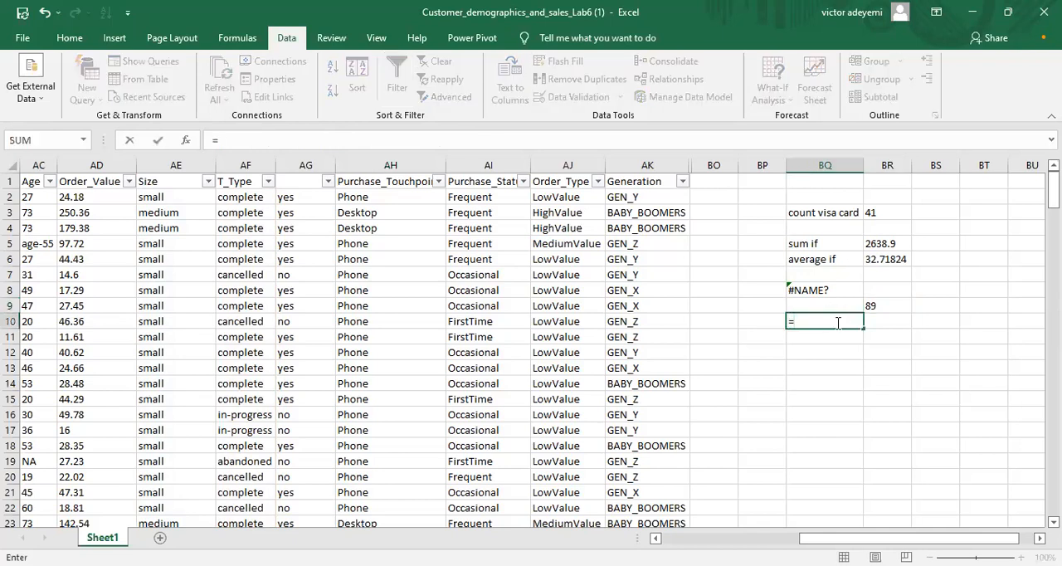
type("s")
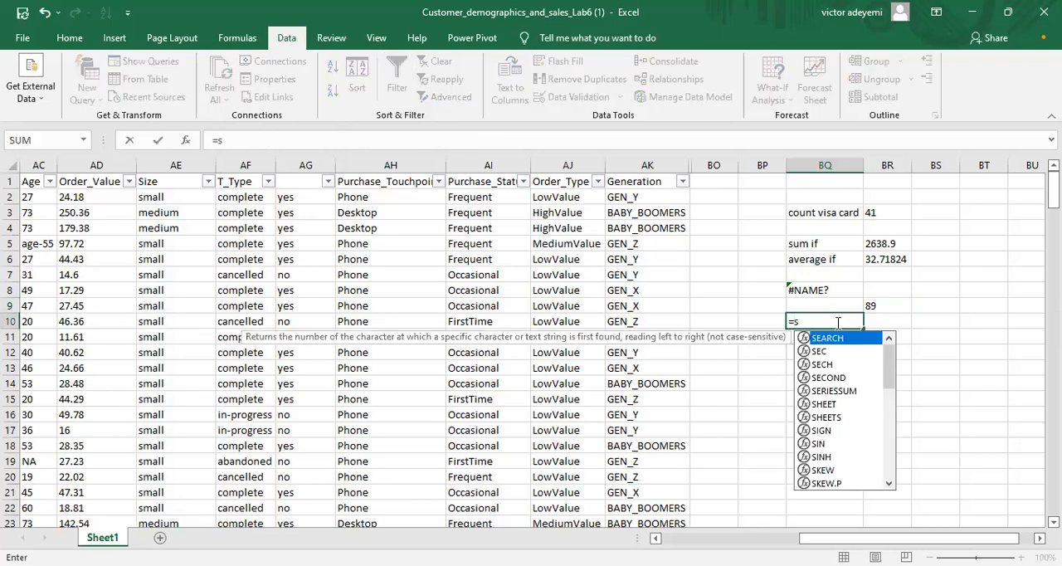
type("um")
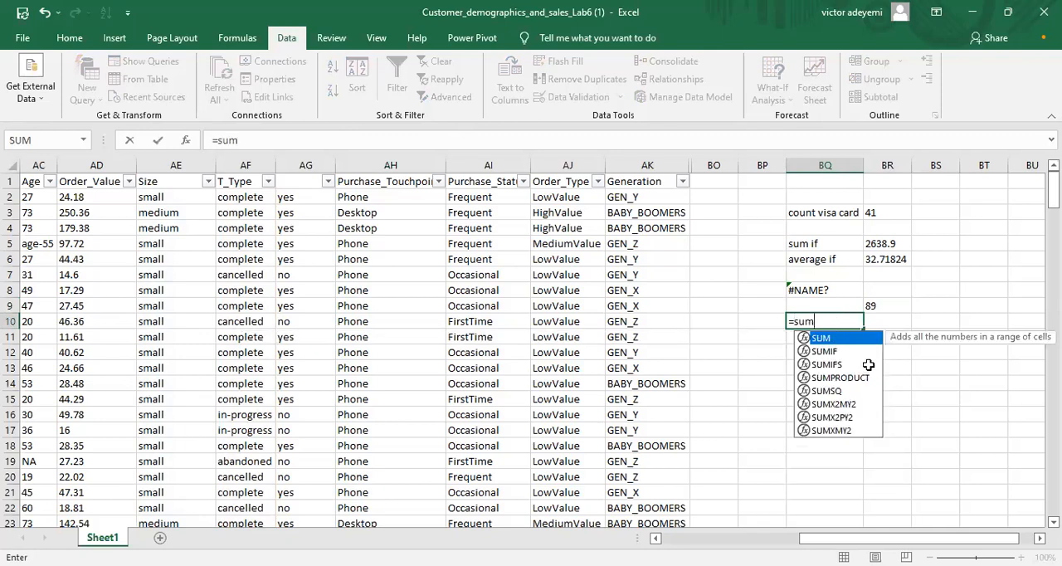
double_click(869, 365)
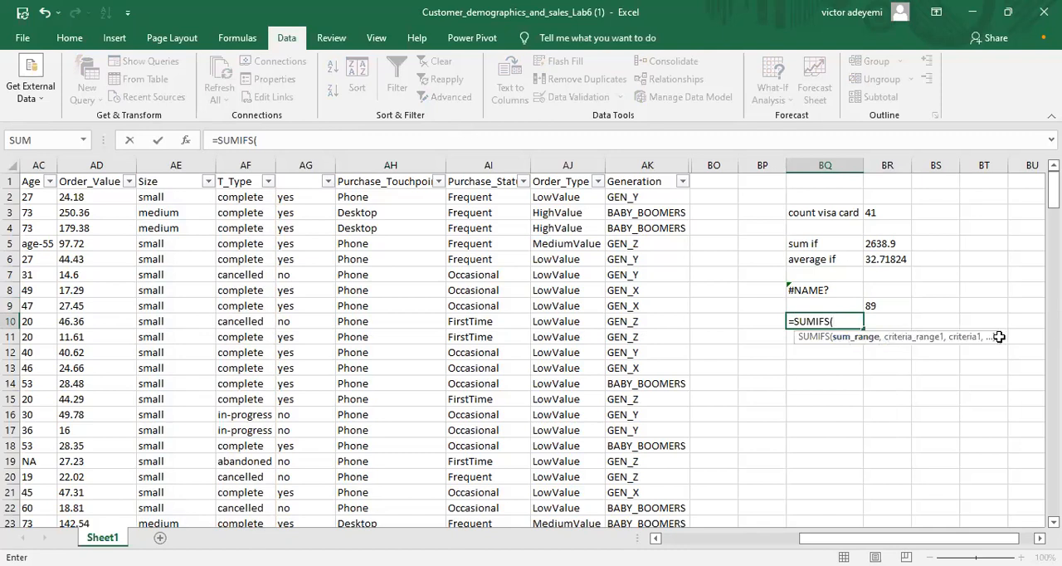
key("Escape")
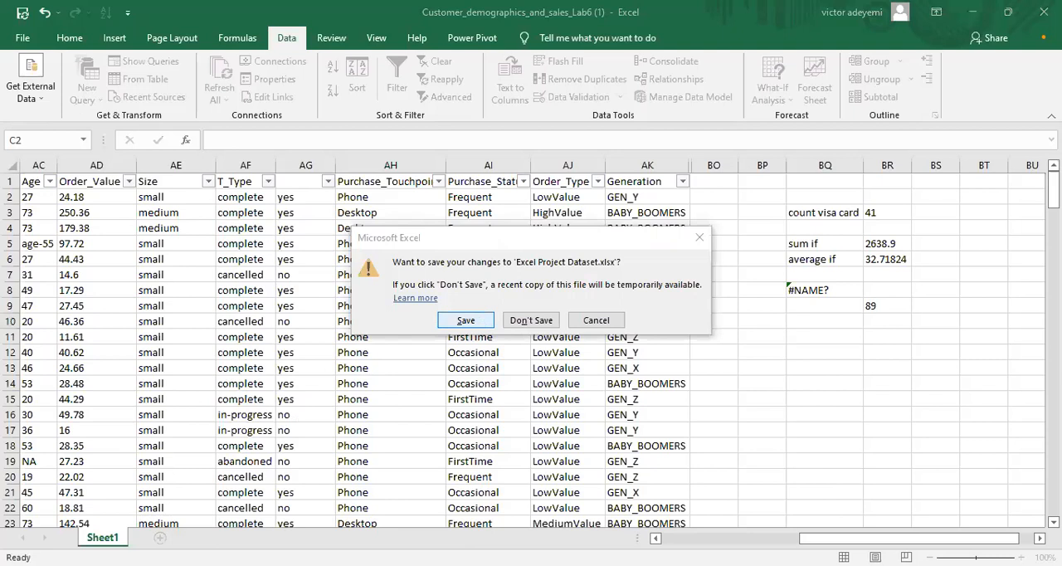
Step: Discard the changes to Excel Project Dataset.xlsx and open the workbook "indian_startup_funding_Lab6 vlookup exercise" from the "vlookup and hlookup" folder
key("n")
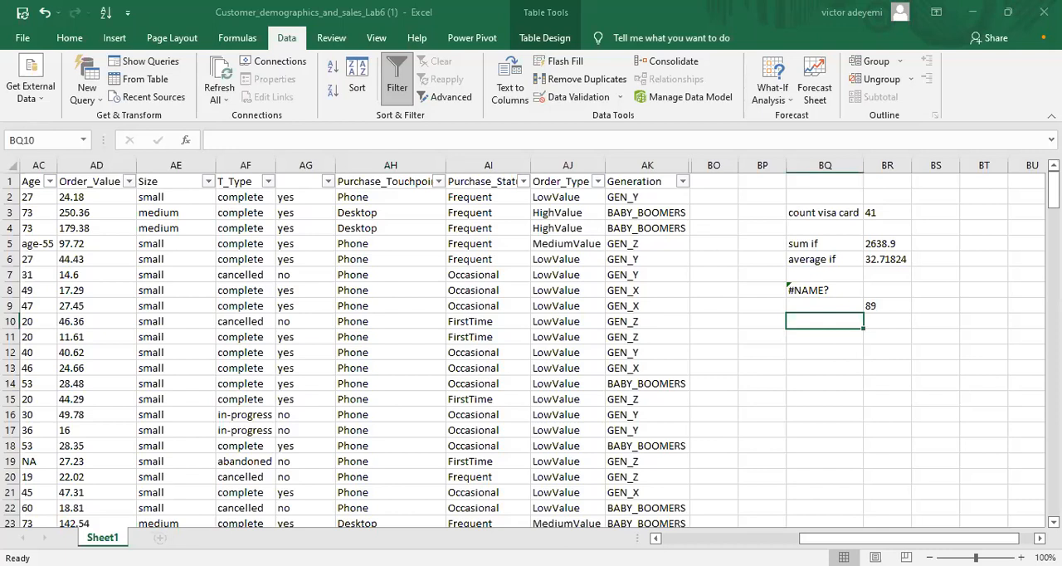
left_click(484, 322)
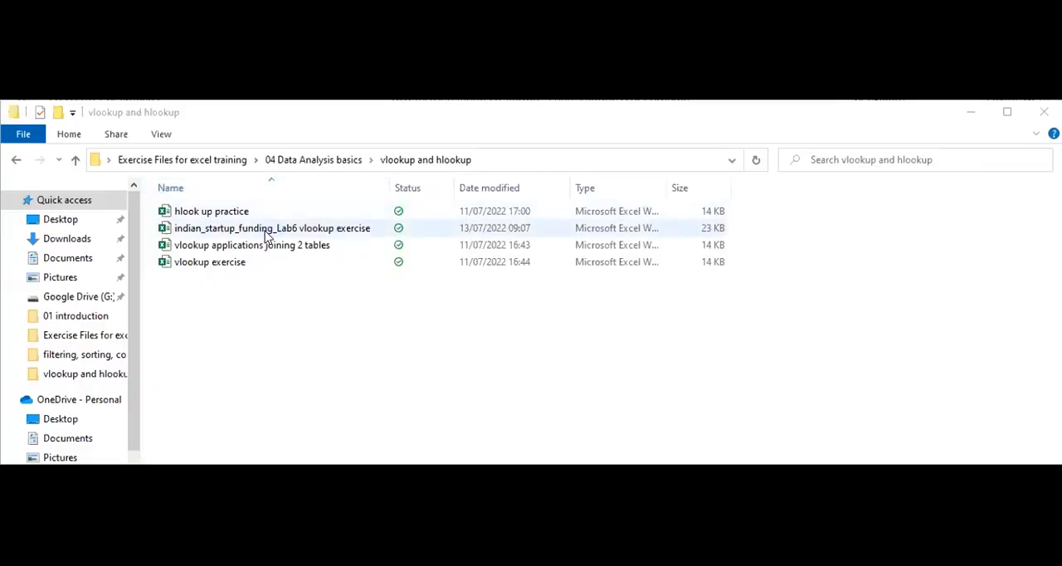
left_click(267, 235)
double_click(267, 236)
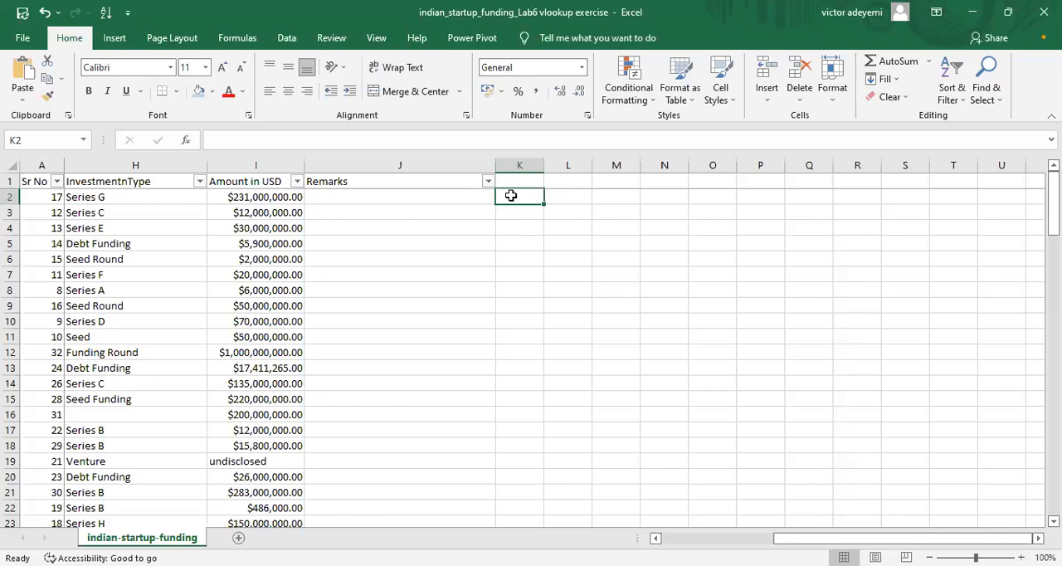
Step: Enter the label "hlookup" in cell K2, beside the Remarks column of the startup funding table
type("hlook")
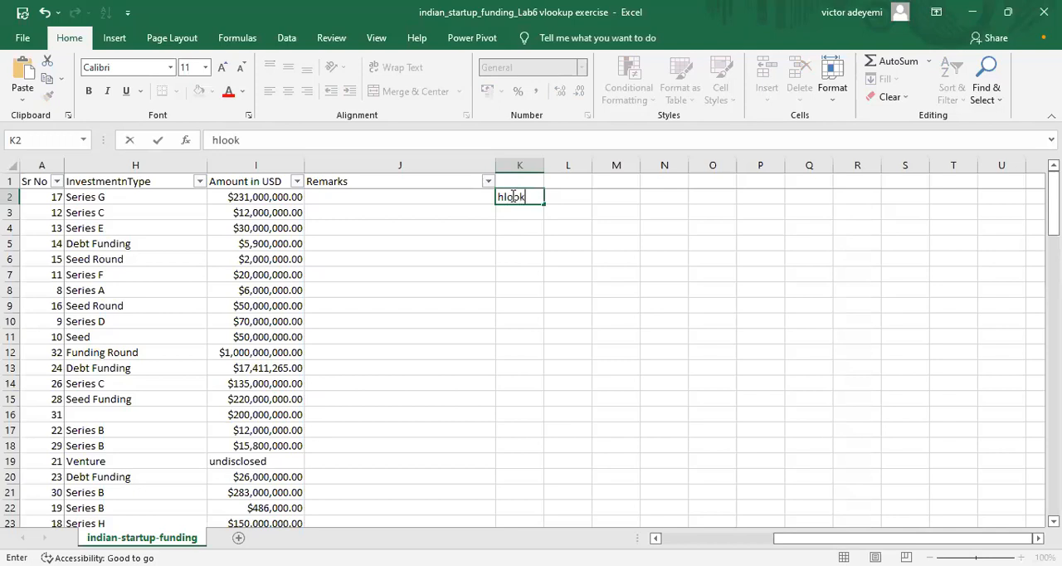
type("up")
left_click(554, 198)
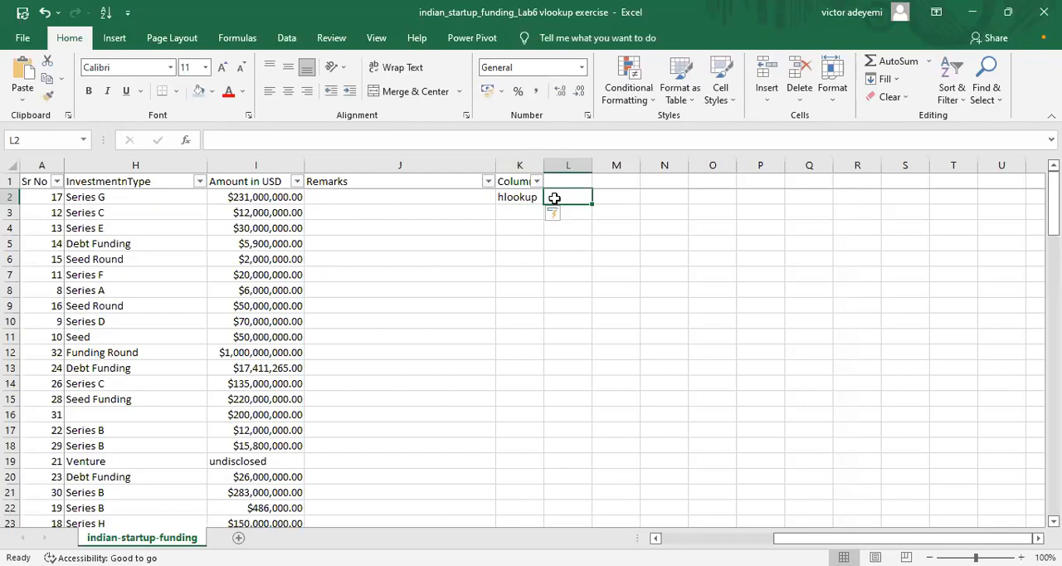
Step: Enter "Food & Dining" in cell L2 and fit column L's width to its contents
type("F")
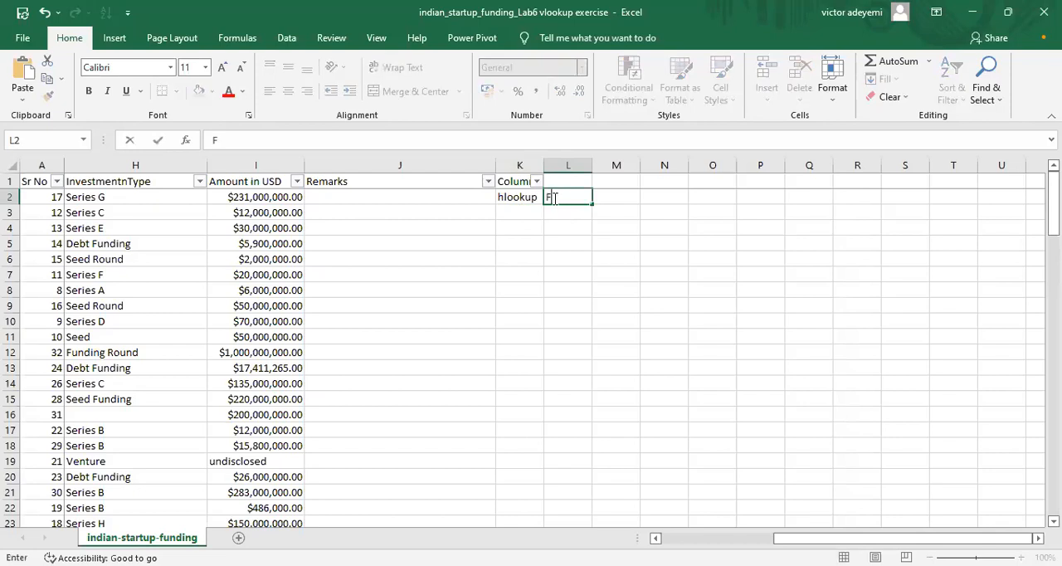
type("ood &")
type("Dining")
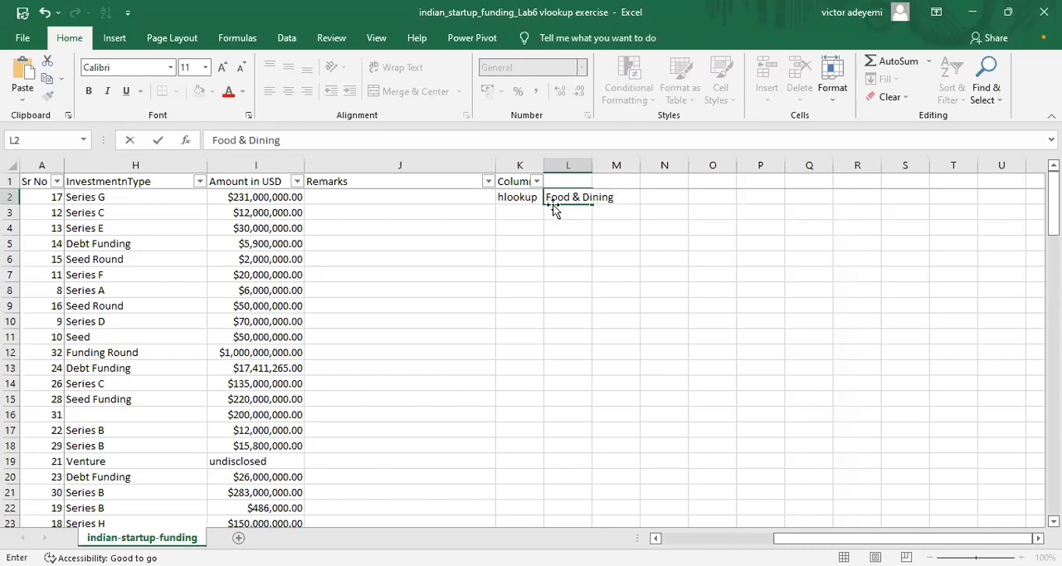
key("Return")
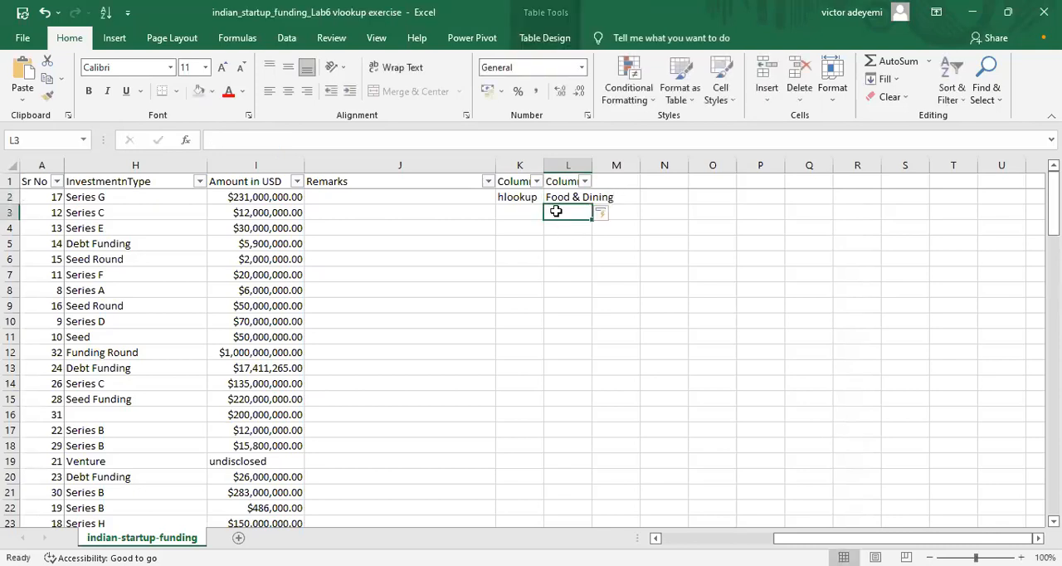
double_click(593, 166)
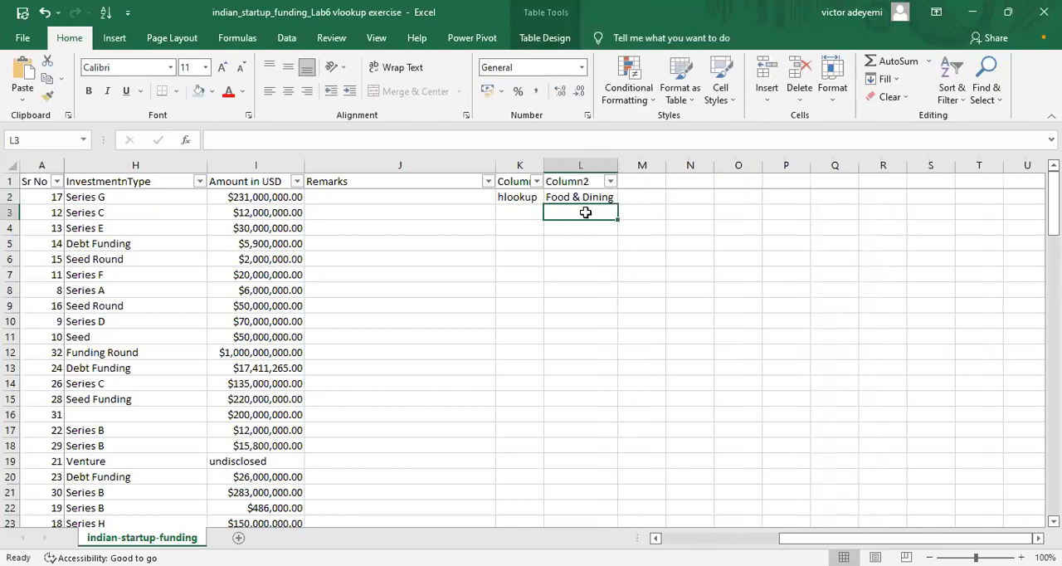
Step: Enter "Health & Fitness" in cell L3 and widen column L to fit the text
type("Hea")
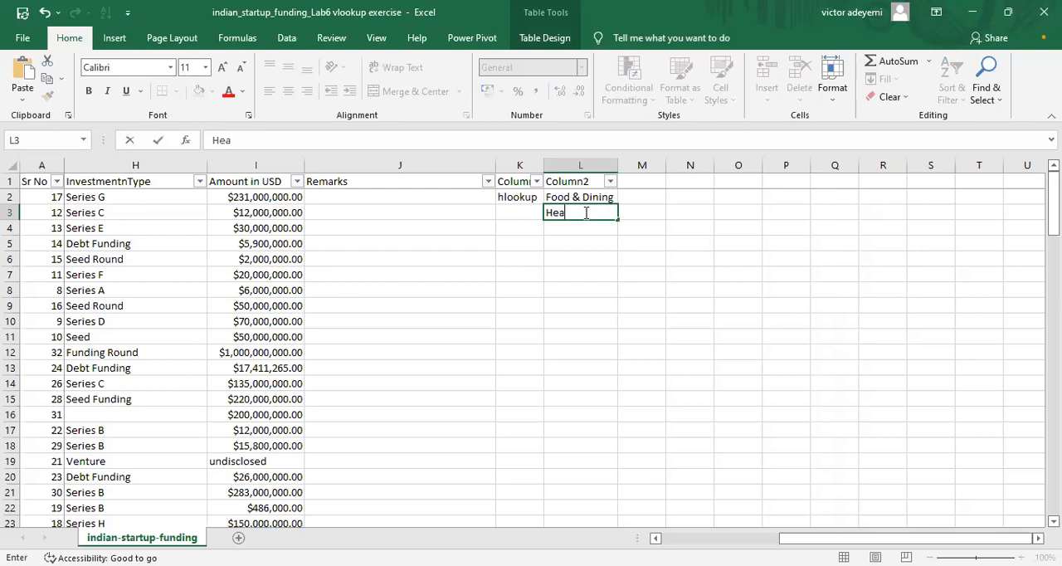
type("lth & Fitness")
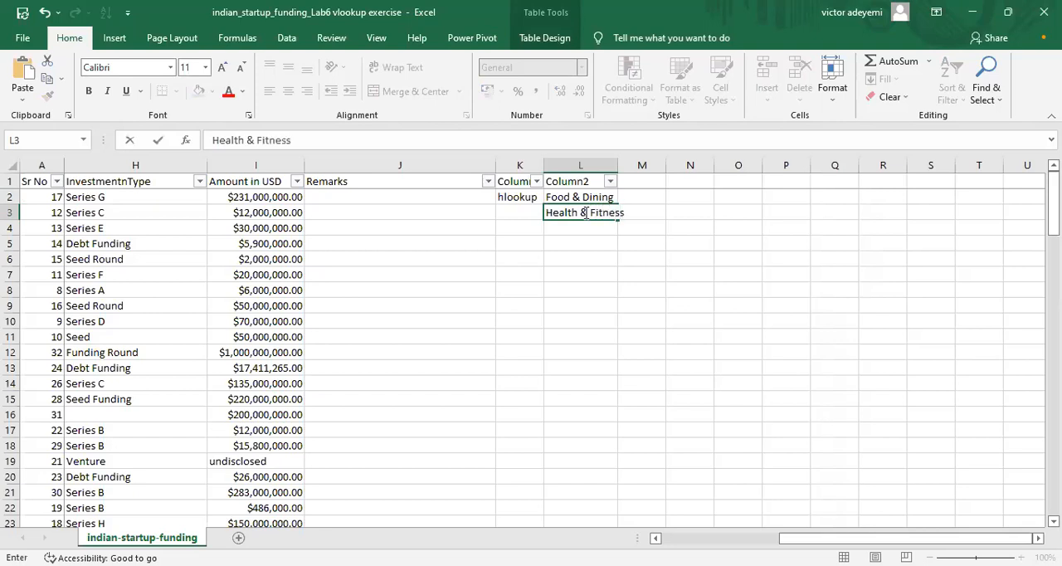
left_click(616, 167)
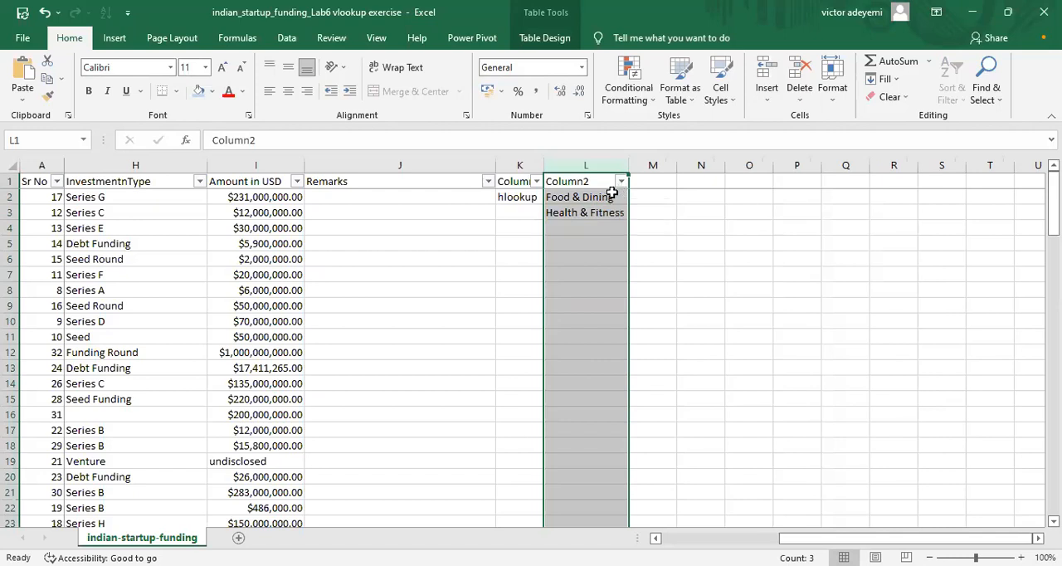
Step: Check the startup table's earlier columns, and clear the "Food & Dining" and "Health & Fitness" entries from L2:L3
mouse_move(787, 539)
left_mouse_down()
mouse_move(912, 539)
mouse_move(780, 539)
left_mouse_up()
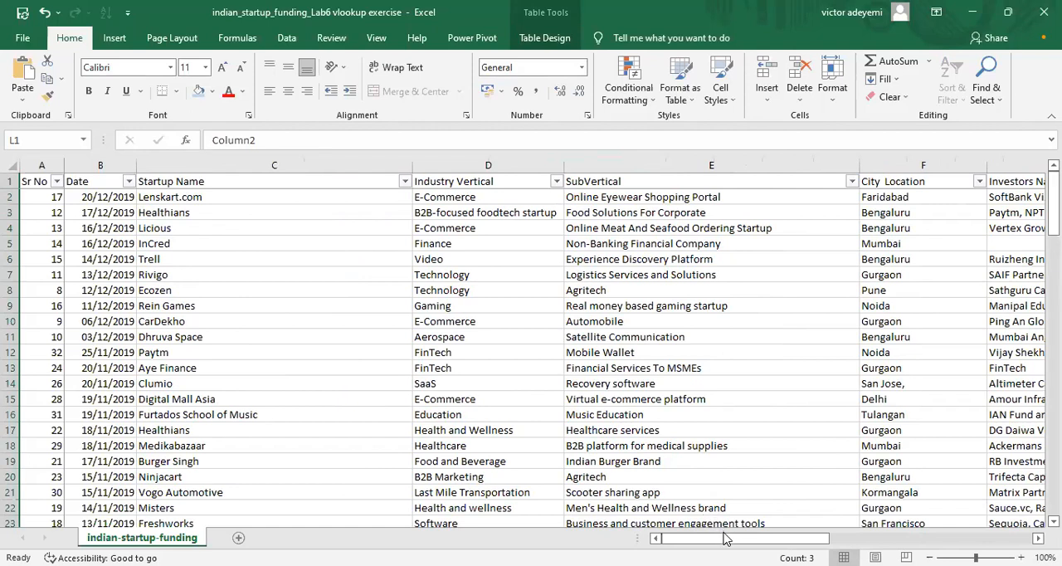
mouse_move(724, 537)
left_mouse_down()
mouse_move(819, 538)
mouse_move(718, 538)
left_mouse_up()
mouse_move(1052, 199)
left_mouse_down()
mouse_move(1052, 253)
mouse_move(1052, 197)
left_mouse_up()
left_click_drag(767, 538, 954, 535)
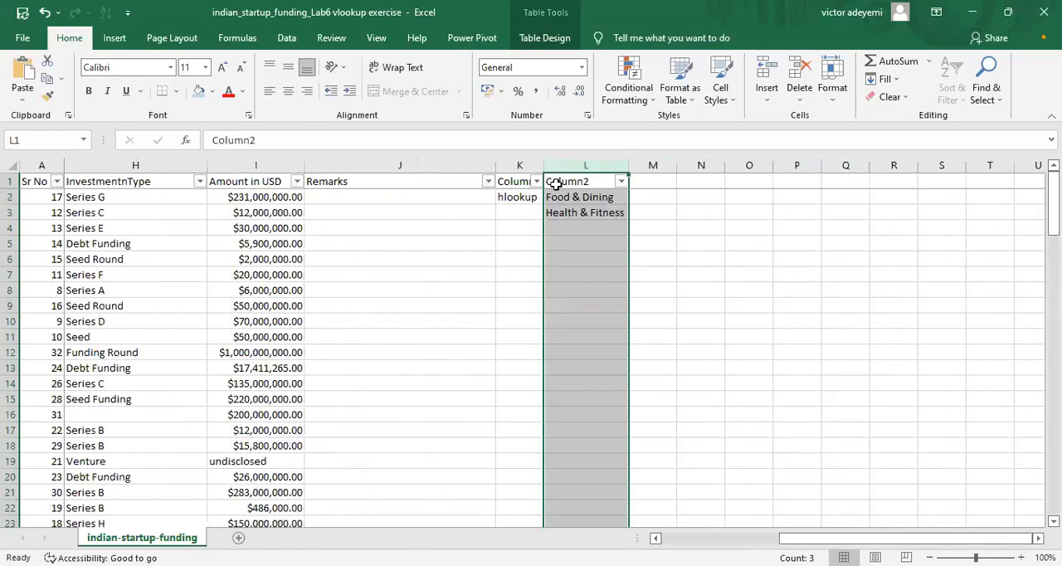
left_click_drag(564, 199, 580, 224)
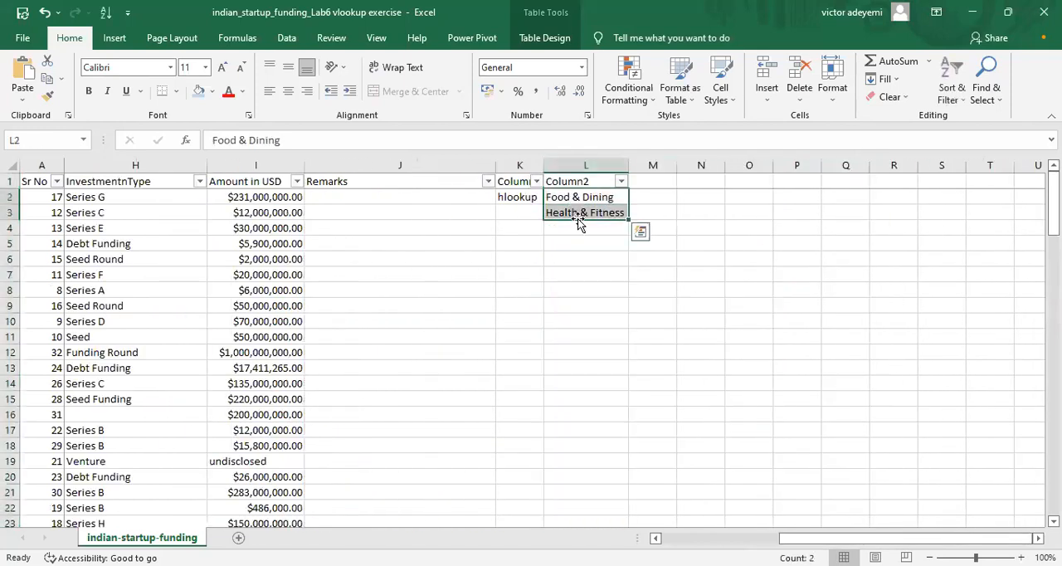
key("Delete")
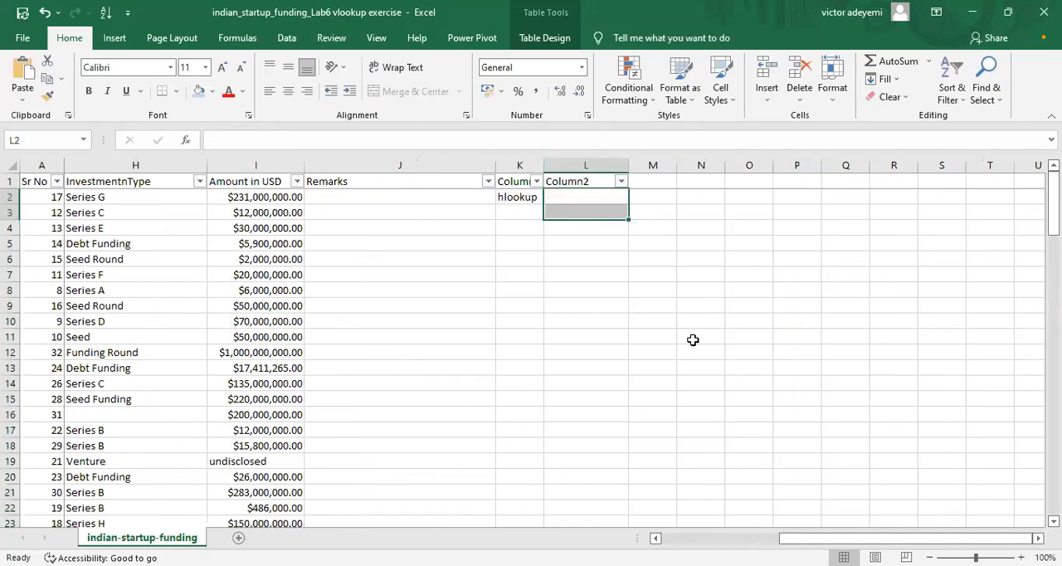
Step: Copy the startup names InCred through CarDekho from cells C5:C10
left_click_drag(854, 538, 549, 527)
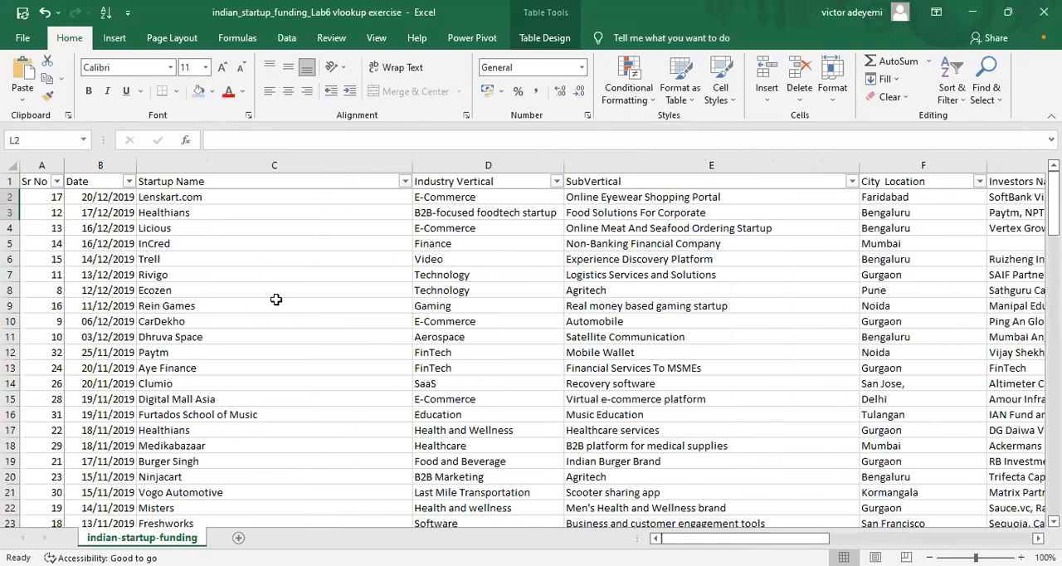
left_click(160, 243)
left_click_drag(169, 263, 184, 326)
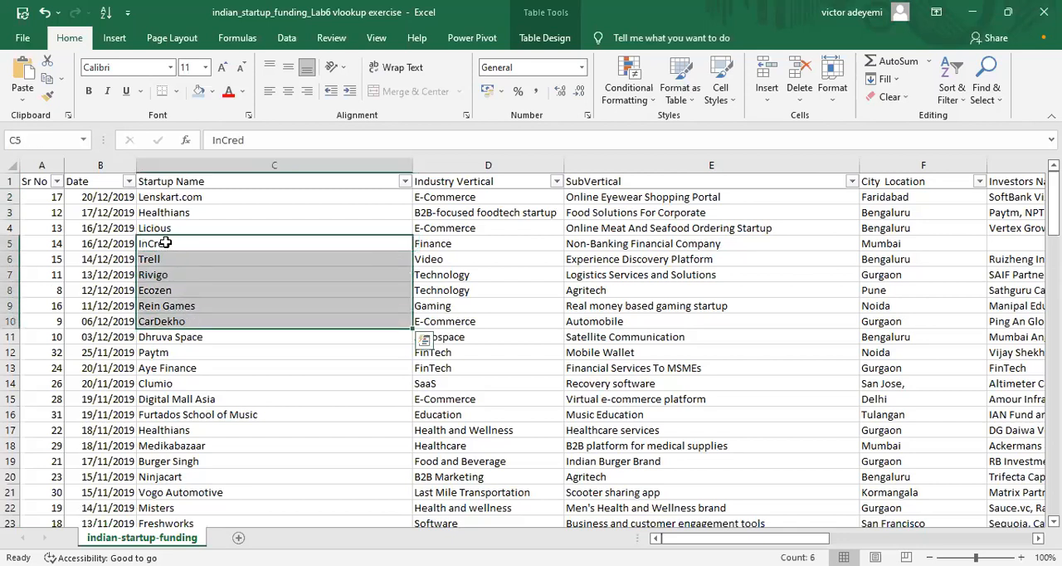
right_click(170, 286)
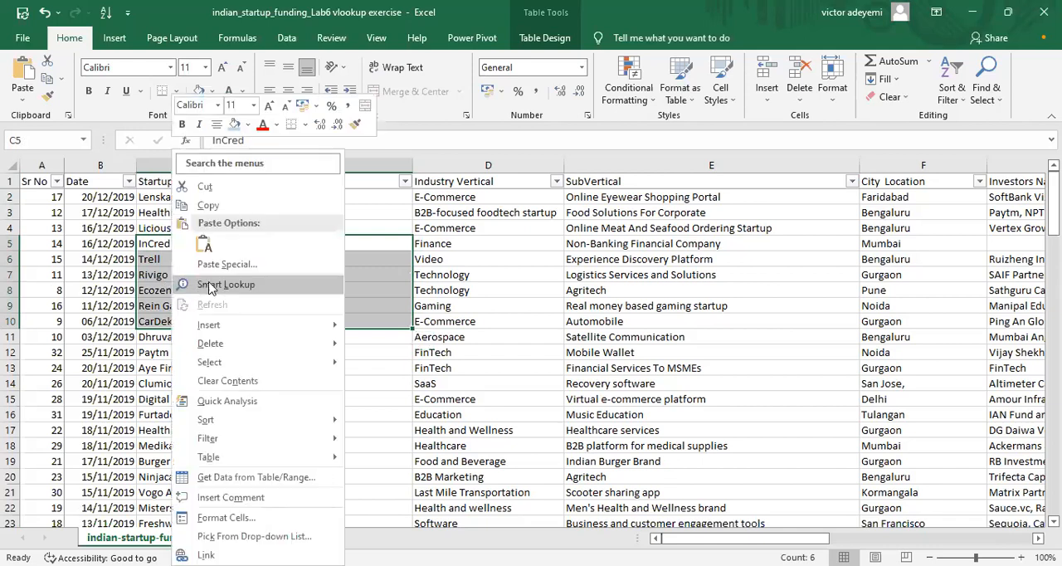
left_click(208, 206)
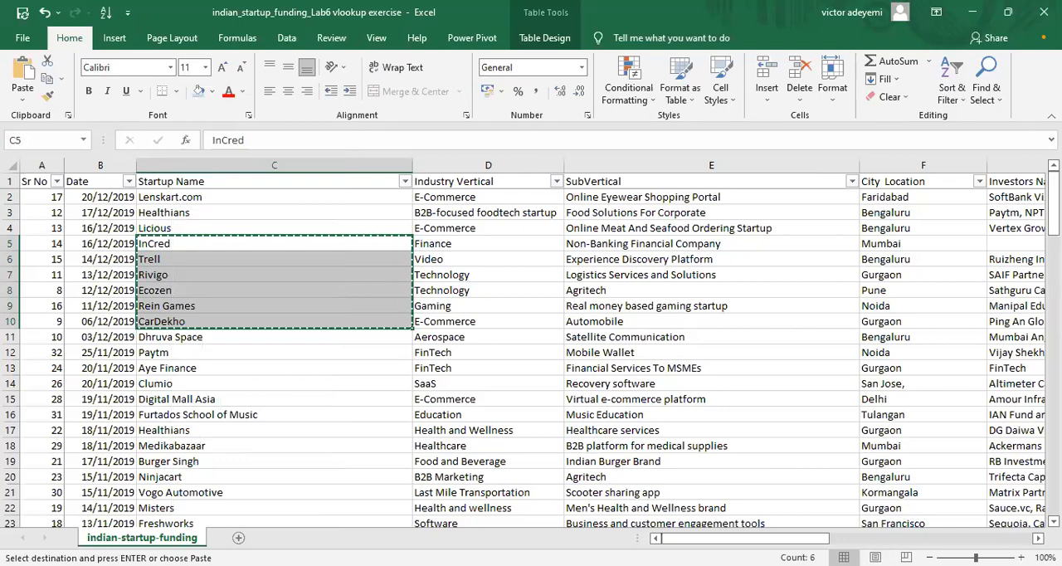
Step: Paste the copied startup names into column L starting at cell L2
left_click(943, 537)
left_click_drag(943, 538, 976, 538)
left_click(568, 196)
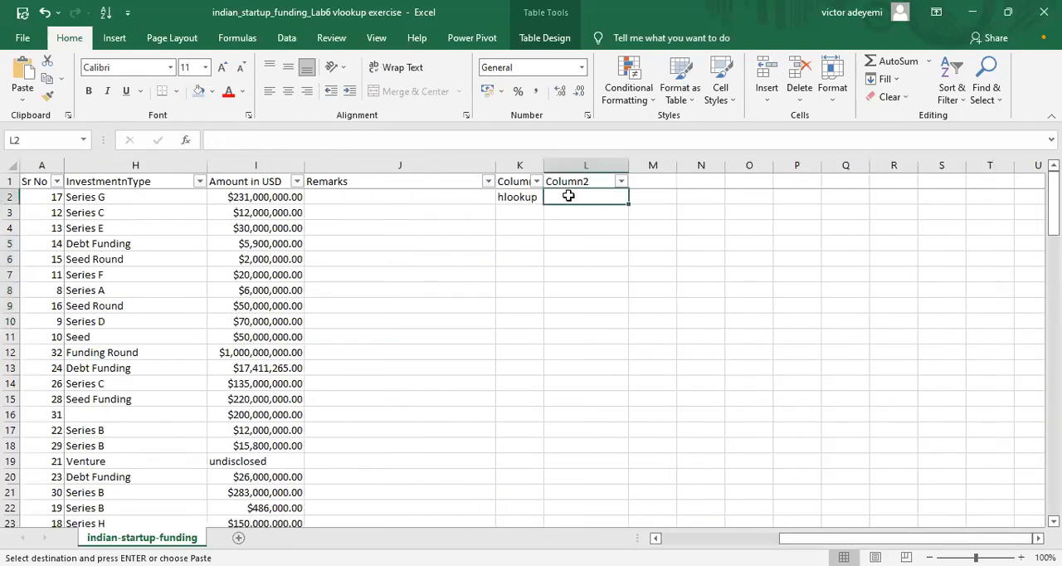
right_click(568, 196)
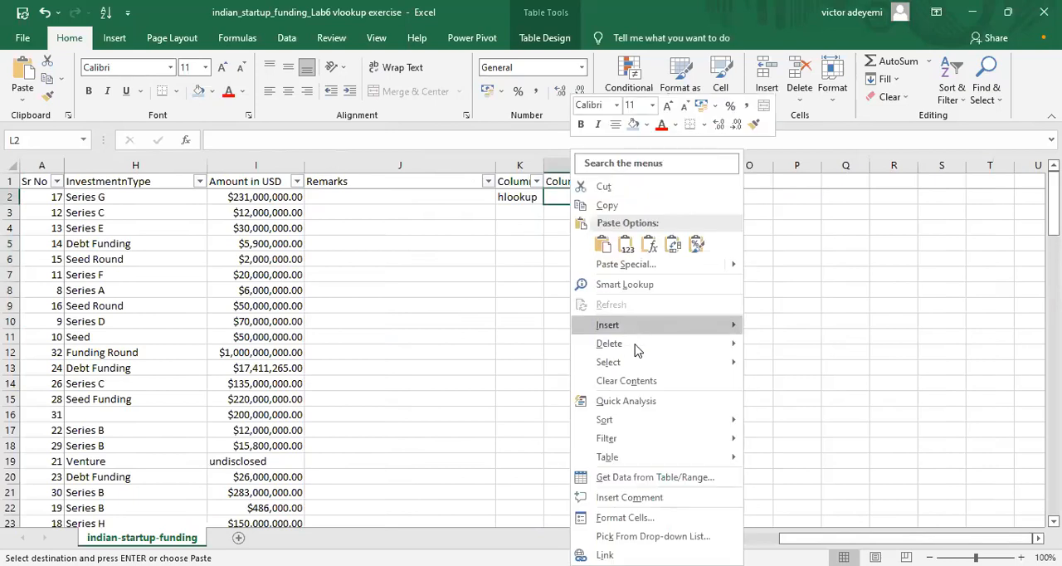
left_click(602, 243)
left_click(638, 195)
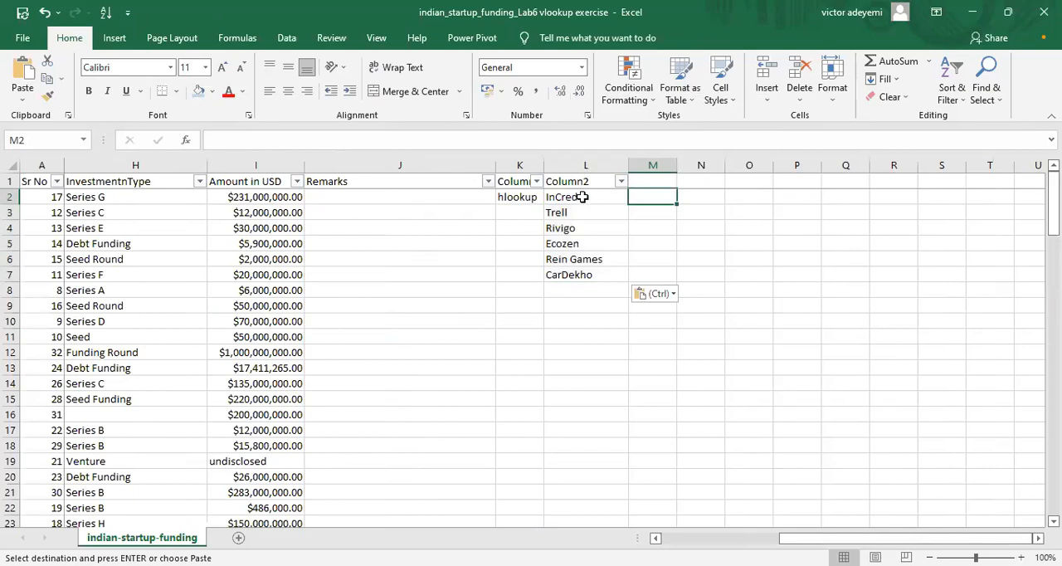
type("==")
left_click(653, 218)
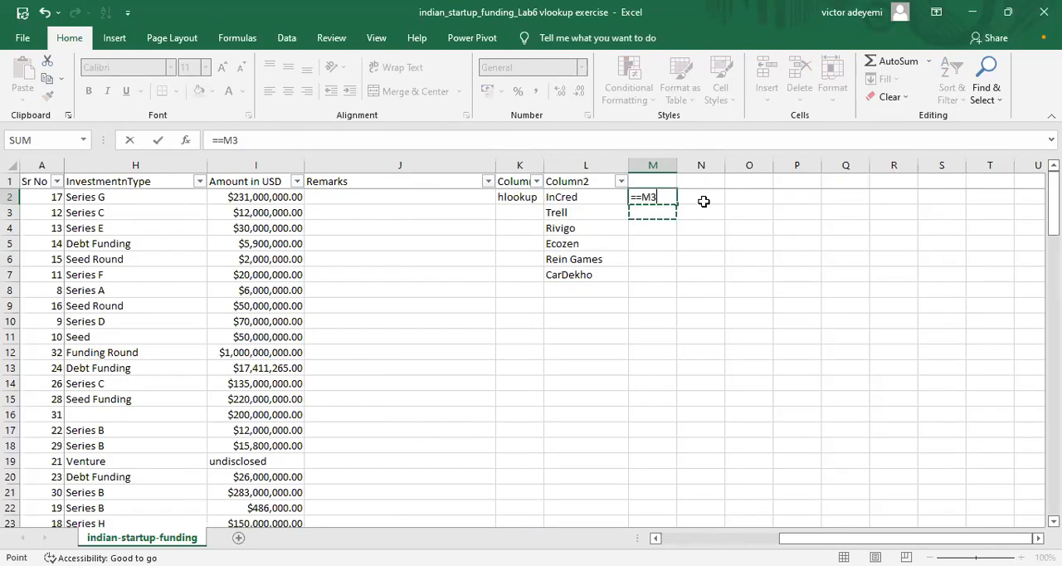
key("BackSpace")
key("BackSpace")
key("BackSpace")
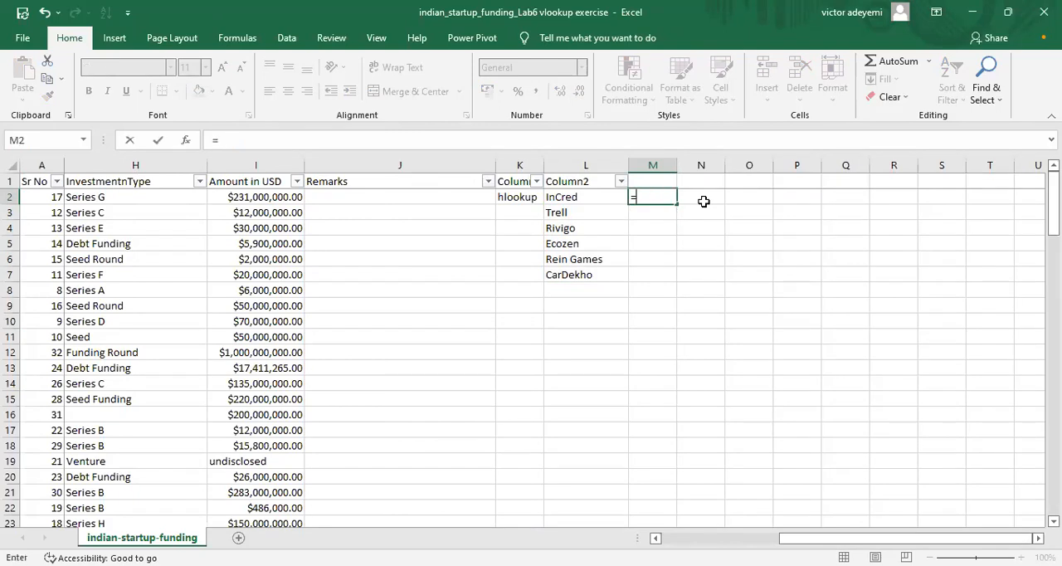
type("vl")
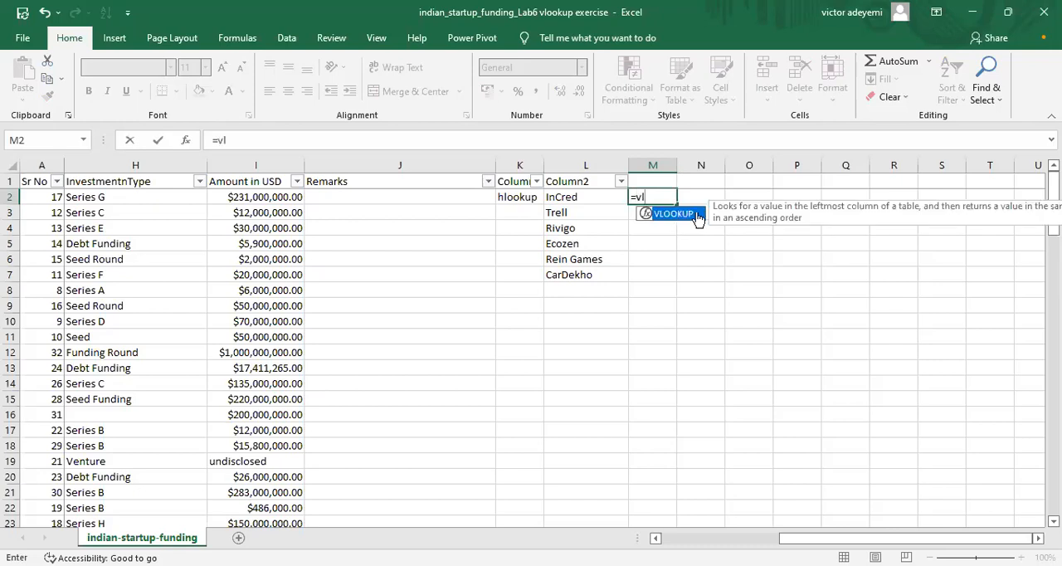
double_click(698, 215)
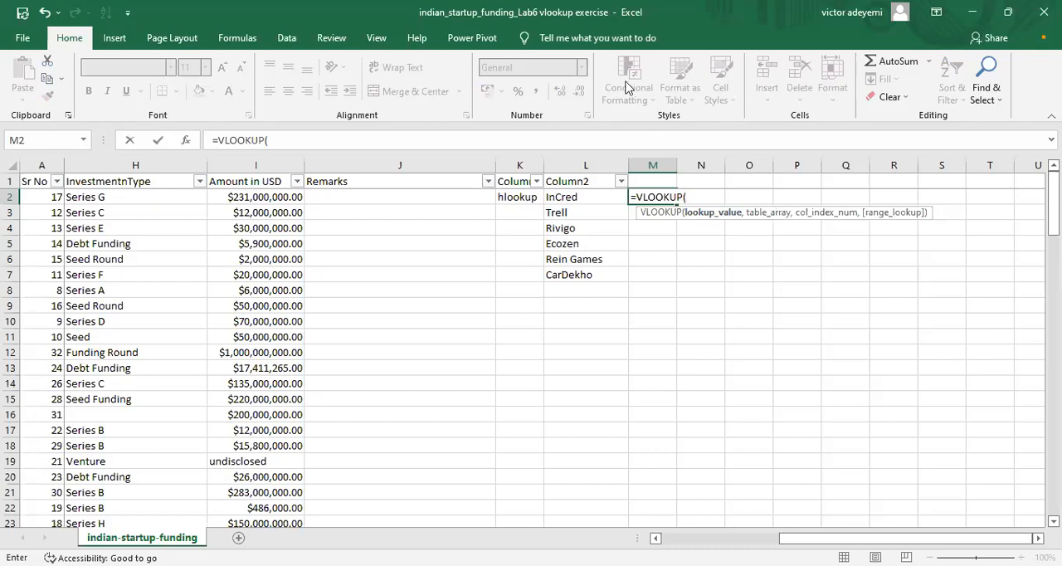
left_click(517, 199)
key("BackSpace")
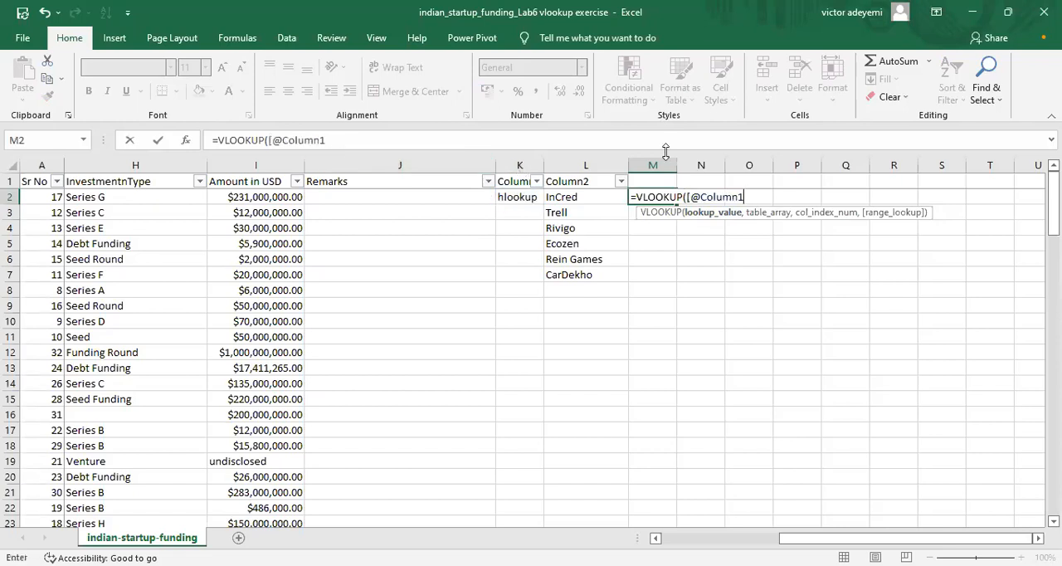
key("BackSpace")
key("BackSpace")
key("BackSpace")
key("BackSpace")
key("BackSpace")
key("BackSpace")
key("BackSpace")
key("BackSpace")
key("BackSpace")
key("BackSpace")
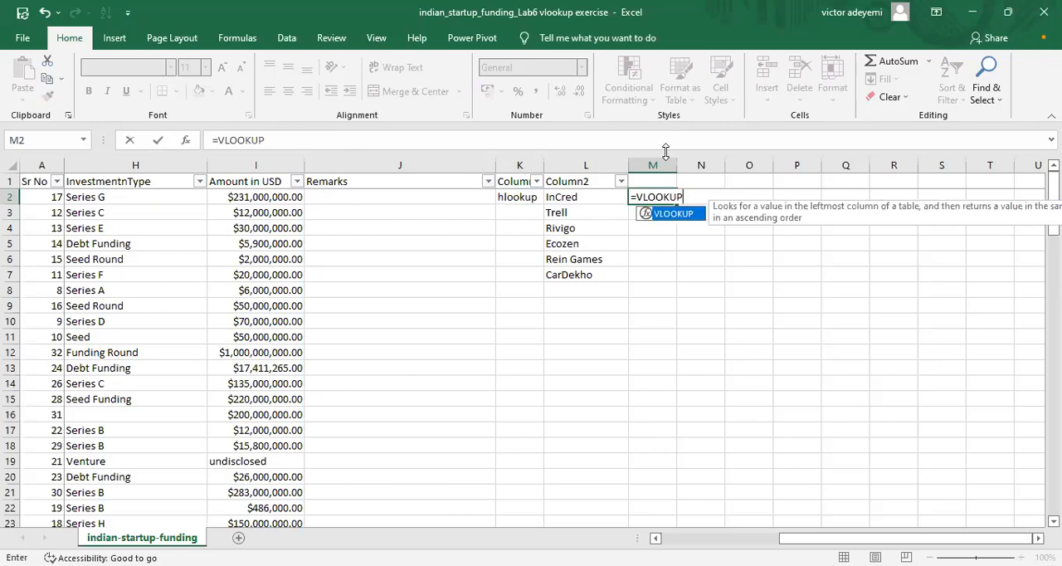
type("(")
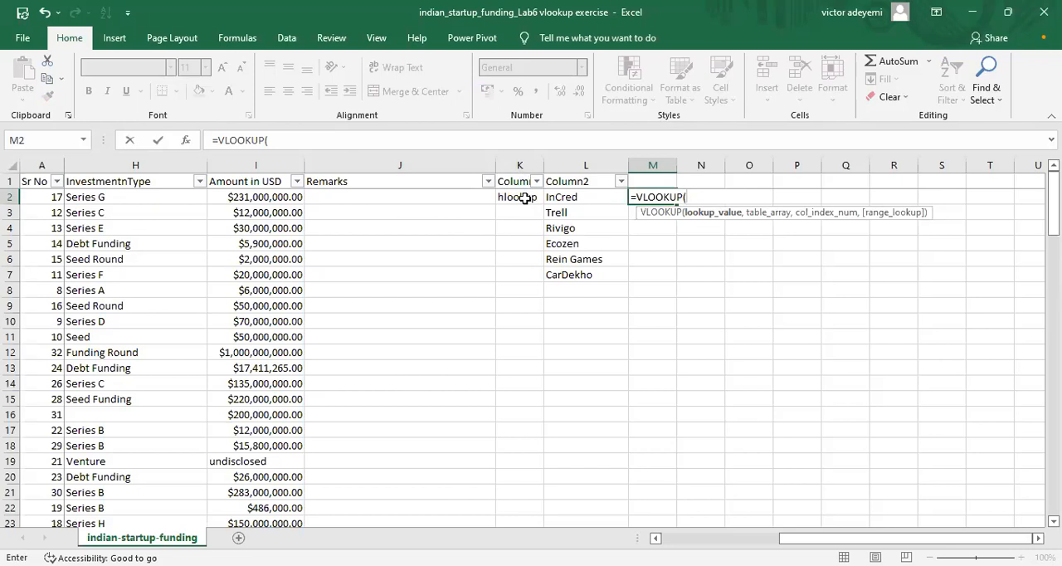
key("BackSpace")
key("BackSpace")
key("BackSpace")
key("BackSpace")
key("BackSpace")
key("BackSpace")
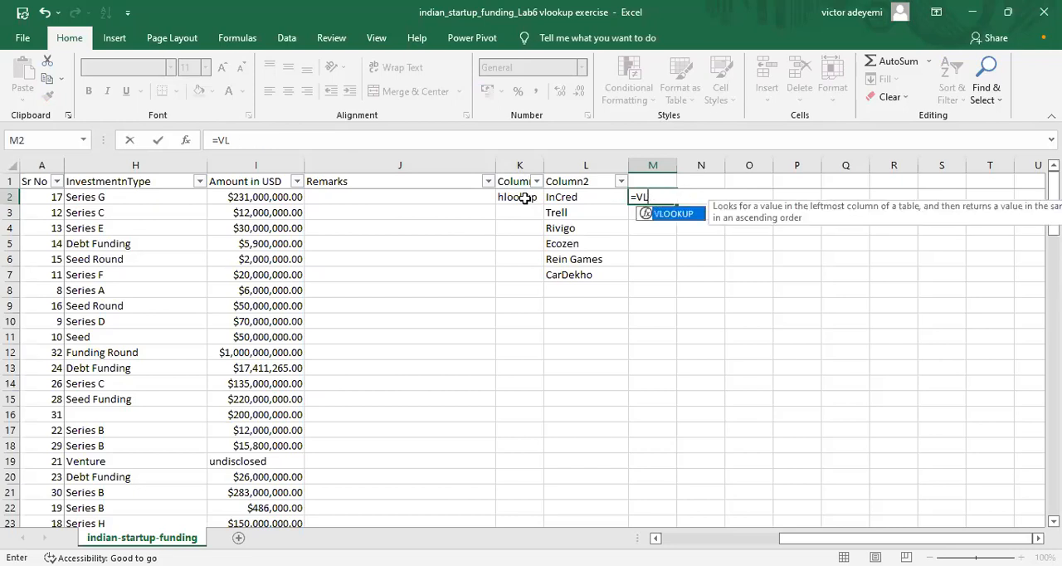
key("Escape")
Step: Change the label in cell K2 to "vlookup"
left_click(525, 198)
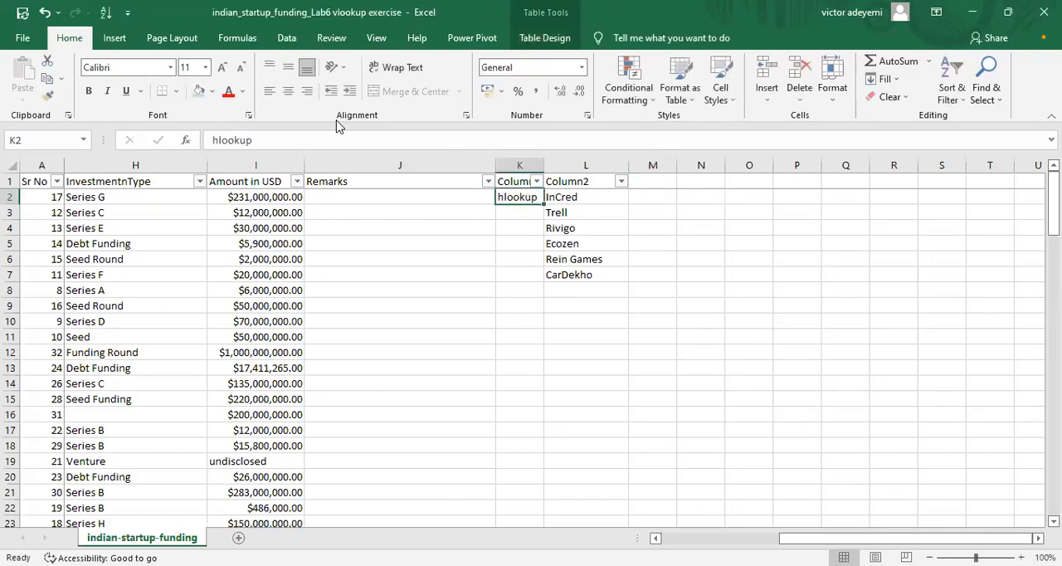
left_click(215, 139)
key("Delete")
type("v")
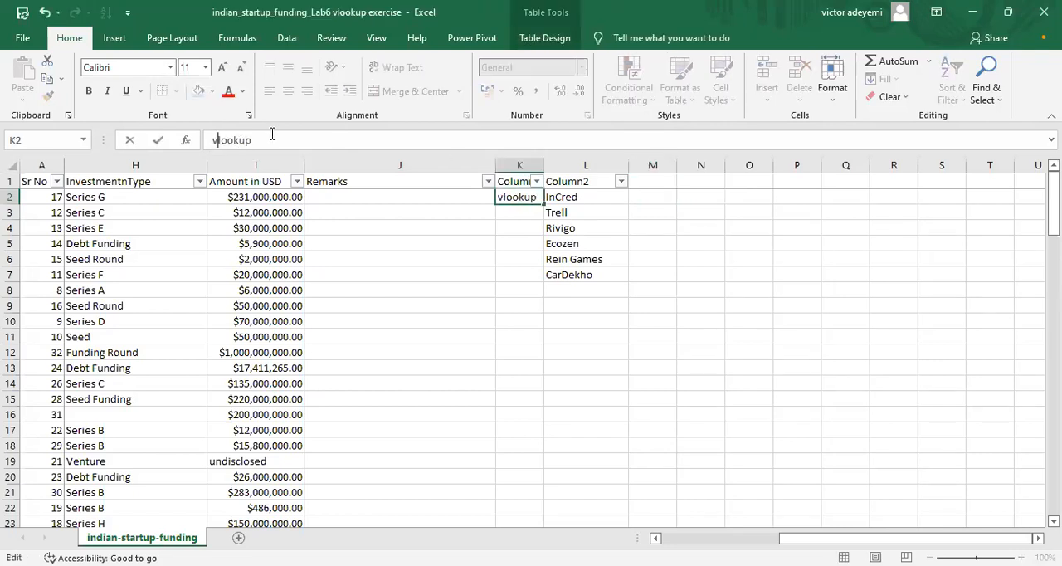
Step: Start a VLOOKUP formula in cell M2, beside the InCred entry
left_click(637, 198)
type("=")
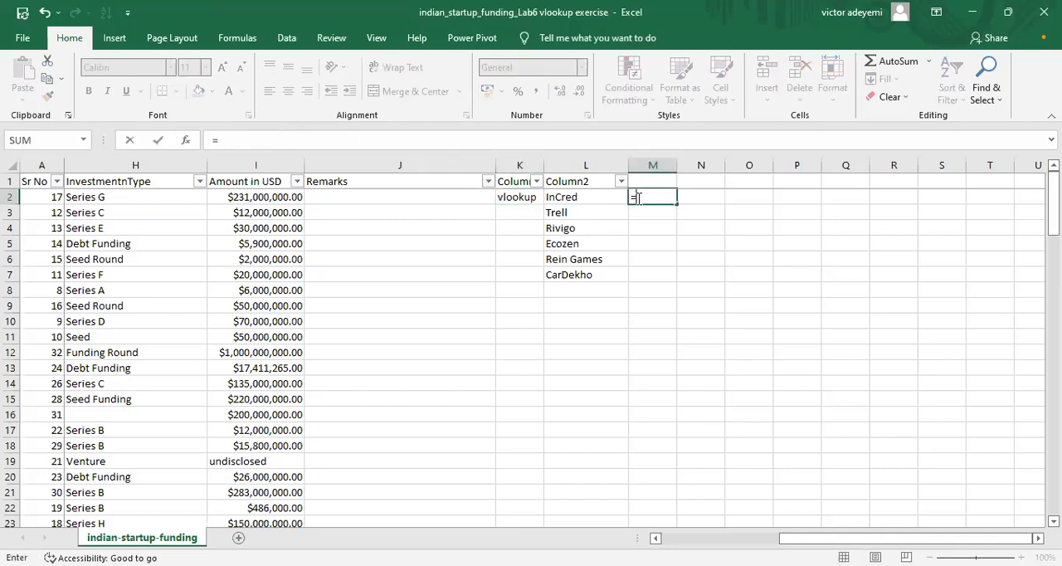
type("v")
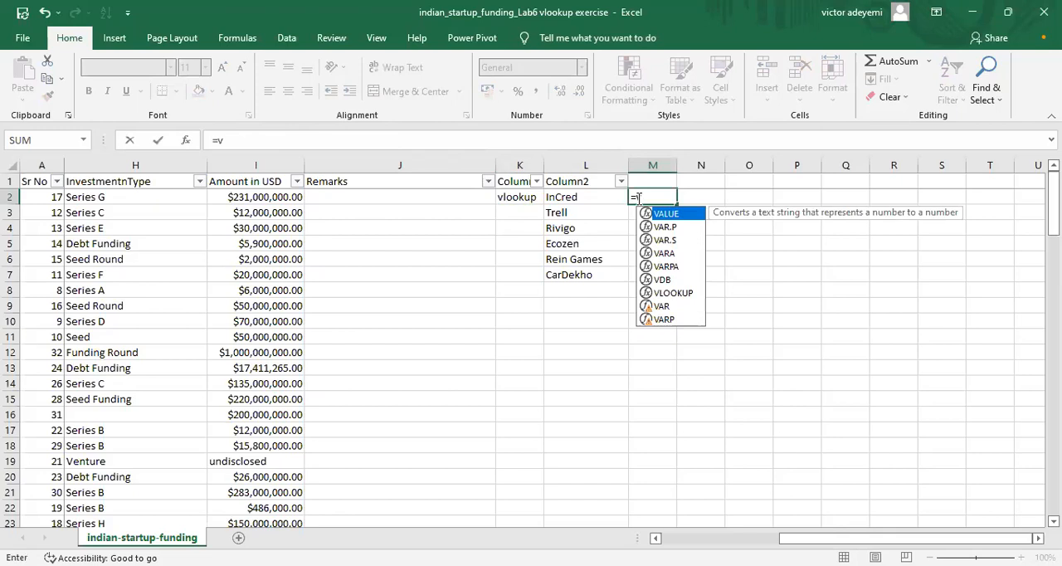
type("loo")
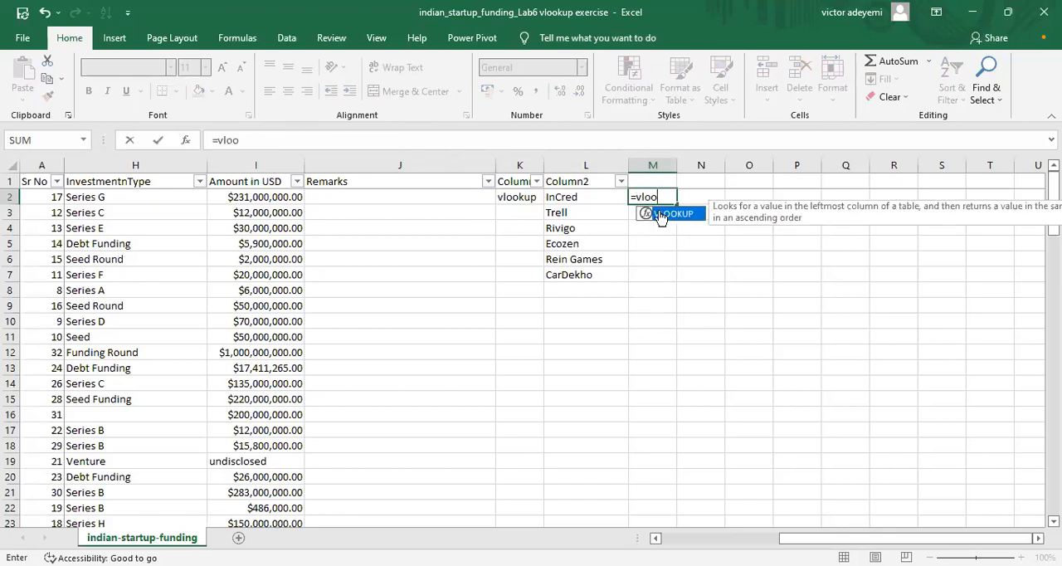
double_click(664, 214)
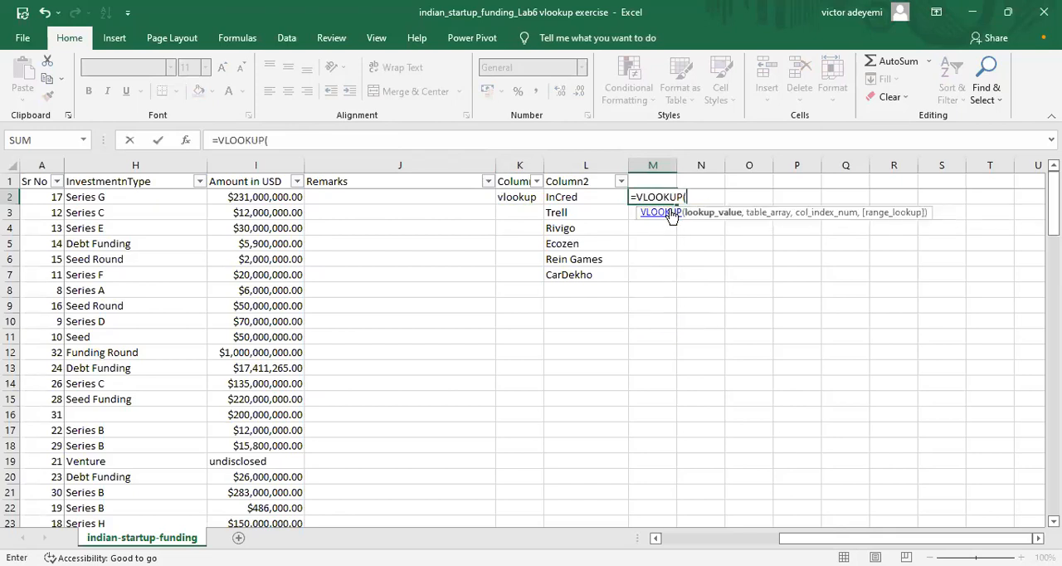
left_click(593, 198)
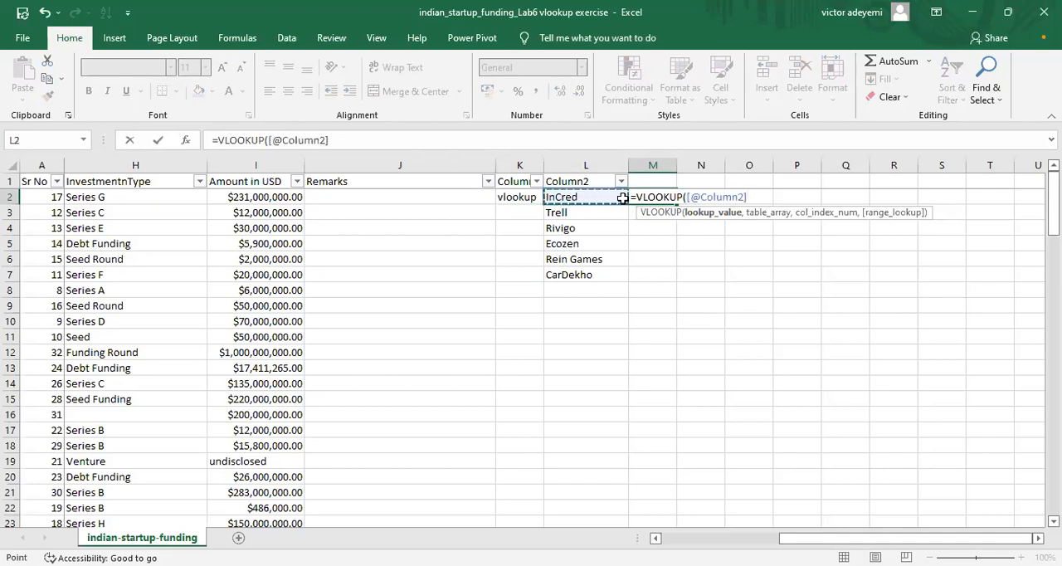
key("BackSpace")
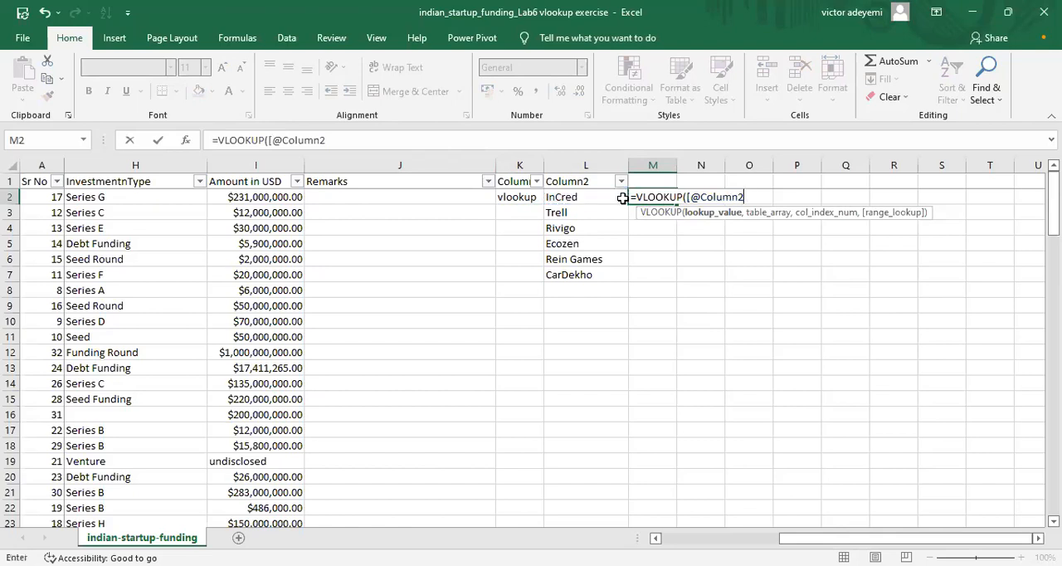
key("BackSpace")
key("BackSpace")
key("BackSpace")
key("BackSpace")
key("BackSpace")
key("BackSpace")
key("BackSpace")
key("BackSpace")
key("BackSpace")
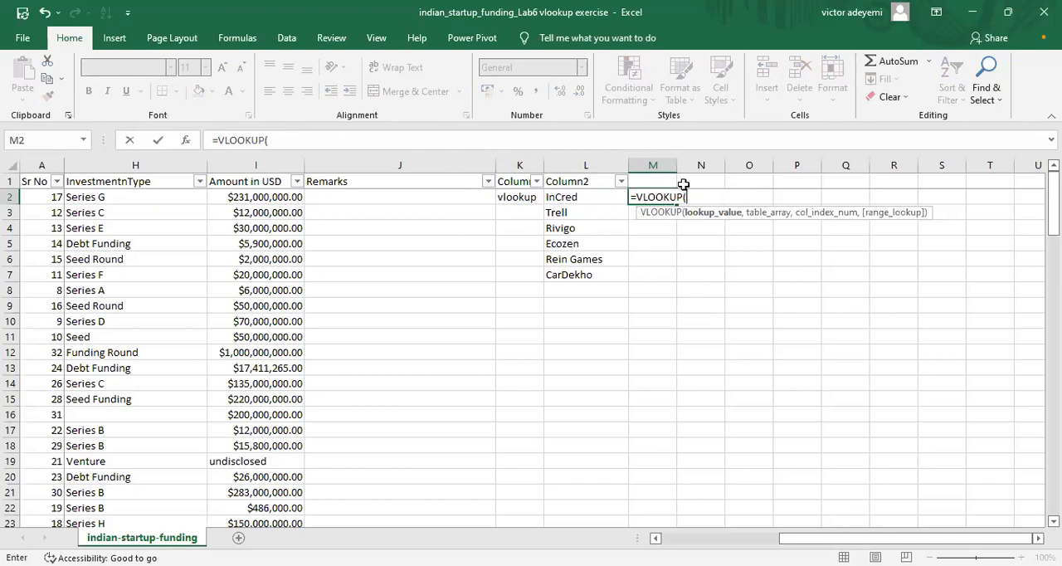
Step: Enter l2 as the lookup value of the VLOOKUP formula and continue to its table array argument
type("l")
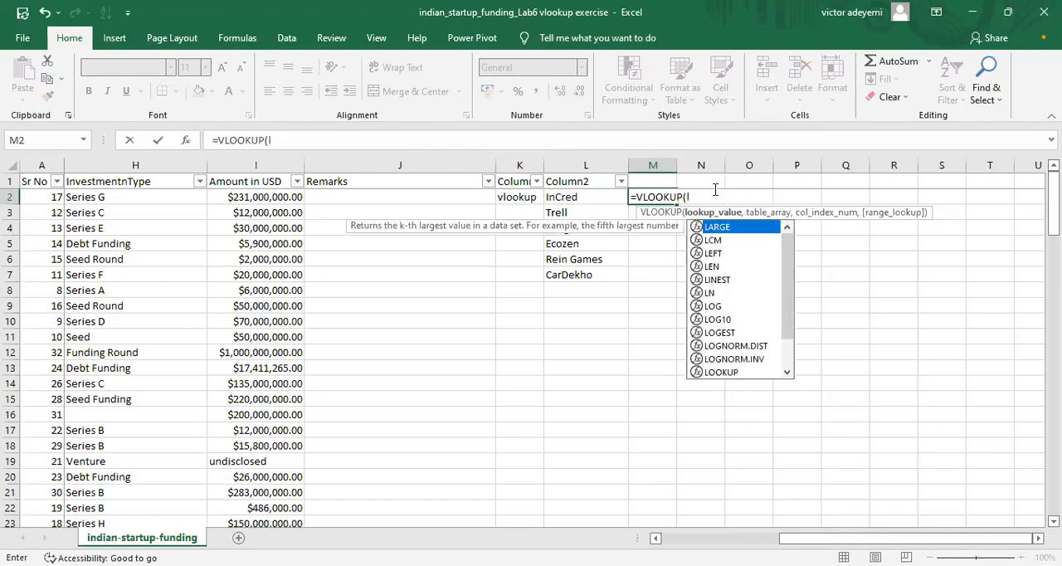
type("2")
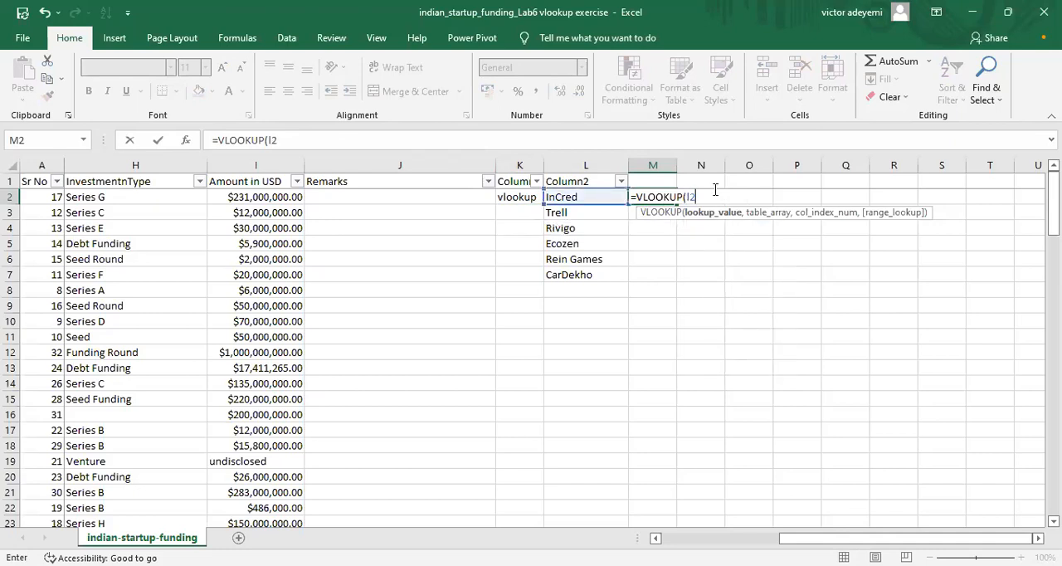
type(",")
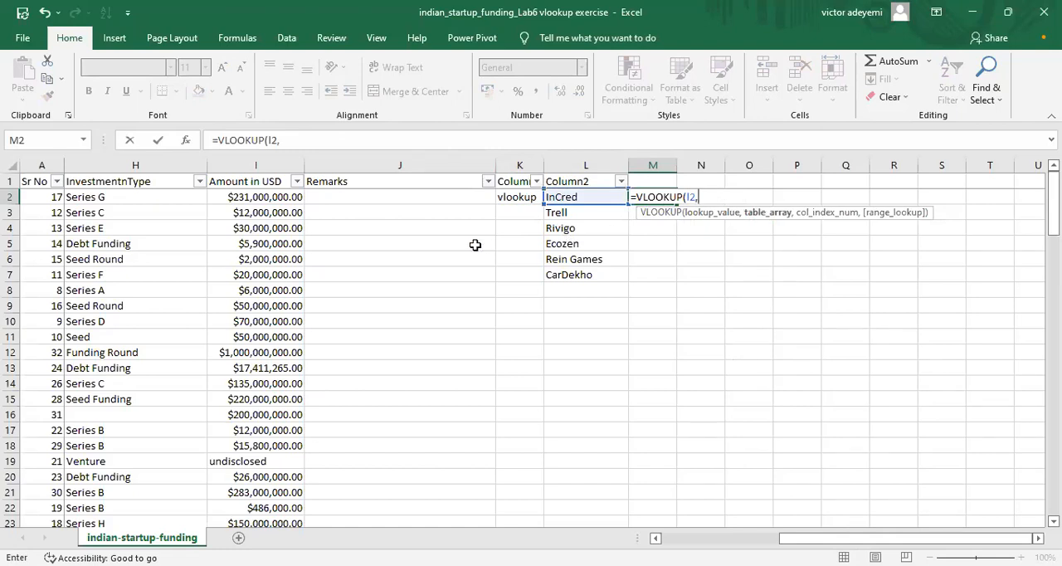
Step: Try selecting the startup table from the Sr No header through the Remarks column, down to row 112, as the table array
left_click_drag(847, 538, 722, 539)
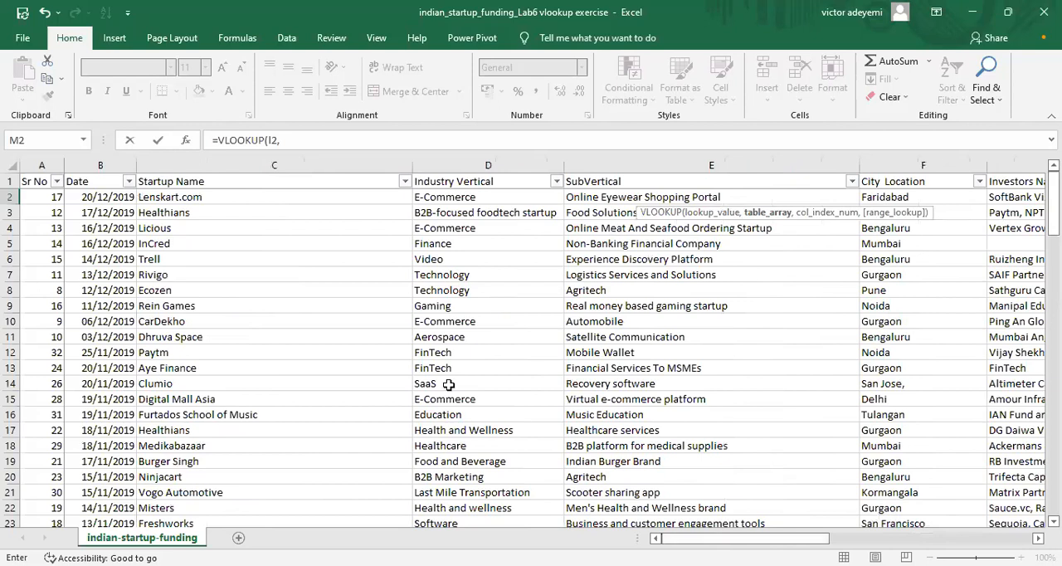
left_click(34, 181)
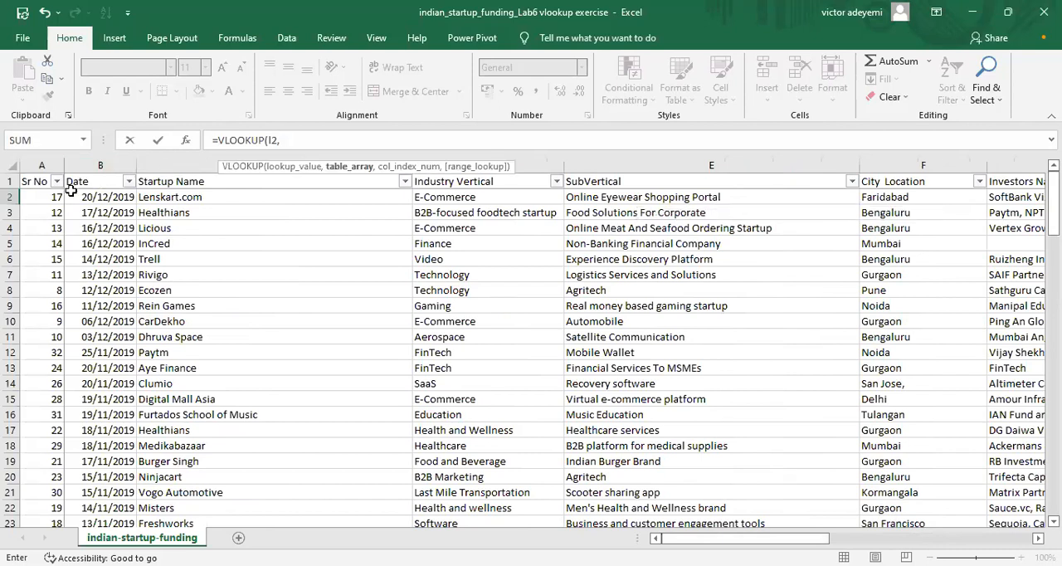
left_click(31, 182)
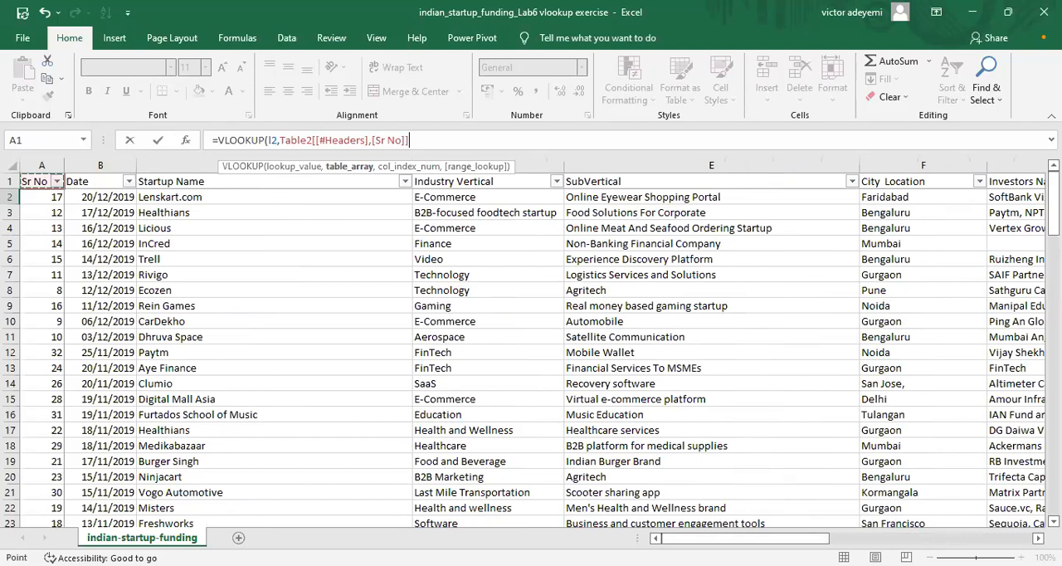
left_click_drag(872, 378, 356, 458)
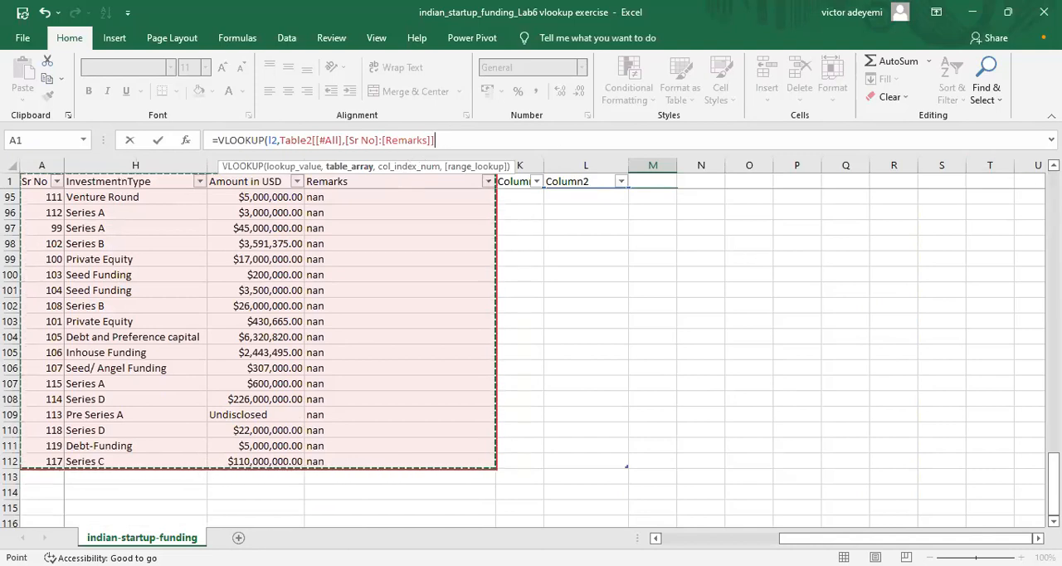
scroll(257, 332, "up", 1)
scroll(257, 357, "up", 5)
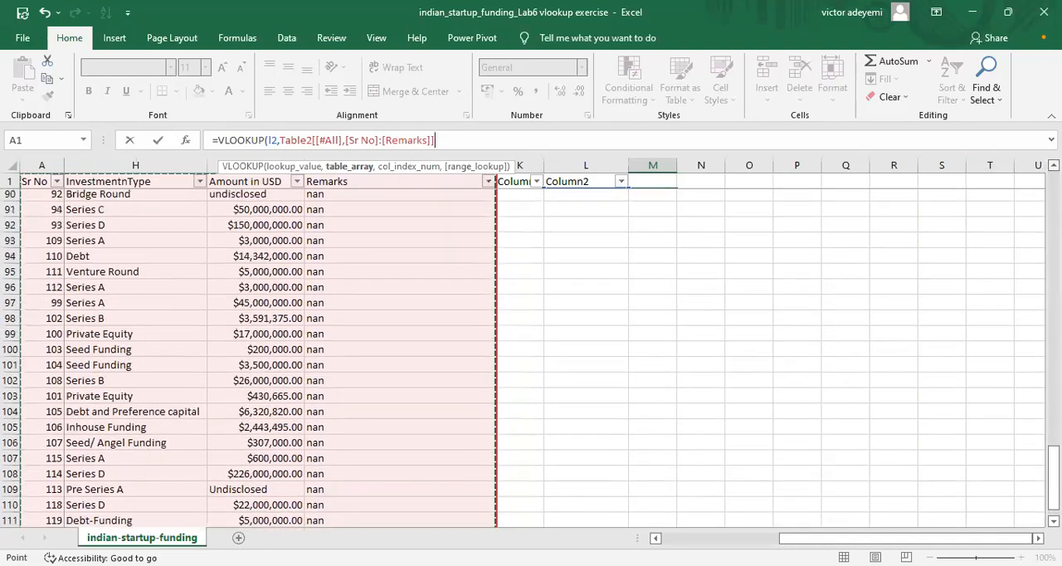
scroll(257, 357, "up", 7)
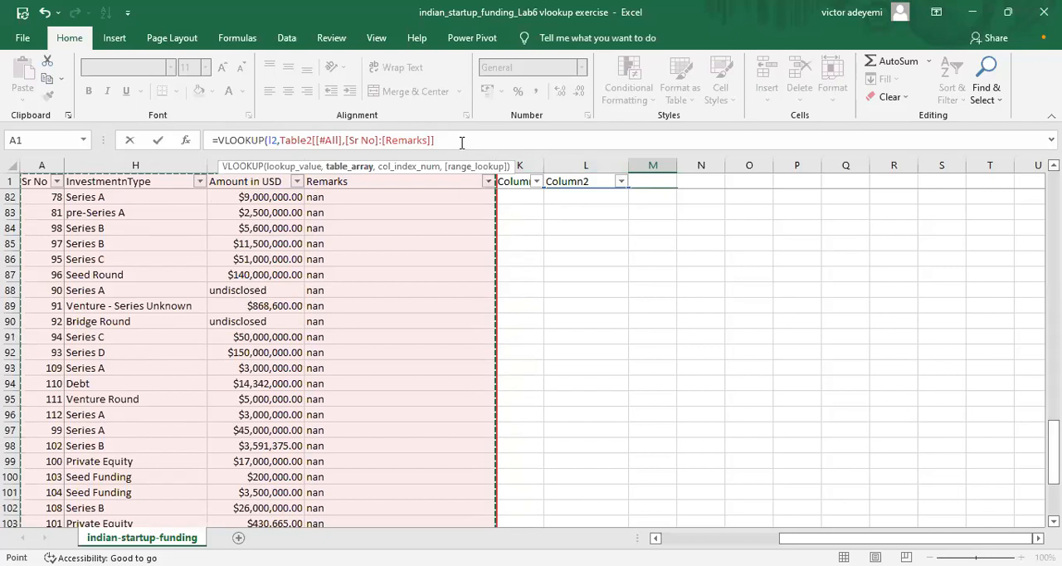
Step: Remove the structured Table2 reference from the VLOOKUP formula, keeping only the l2 lookup value
key("BackSpace")
key("BackSpace")
key("BackSpace")
key("BackSpace")
key("BackSpace")
key("BackSpace")
key("BackSpace")
key("BackSpace")
key("BackSpace")
key("BackSpace")
key("BackSpace")
key("BackSpace")
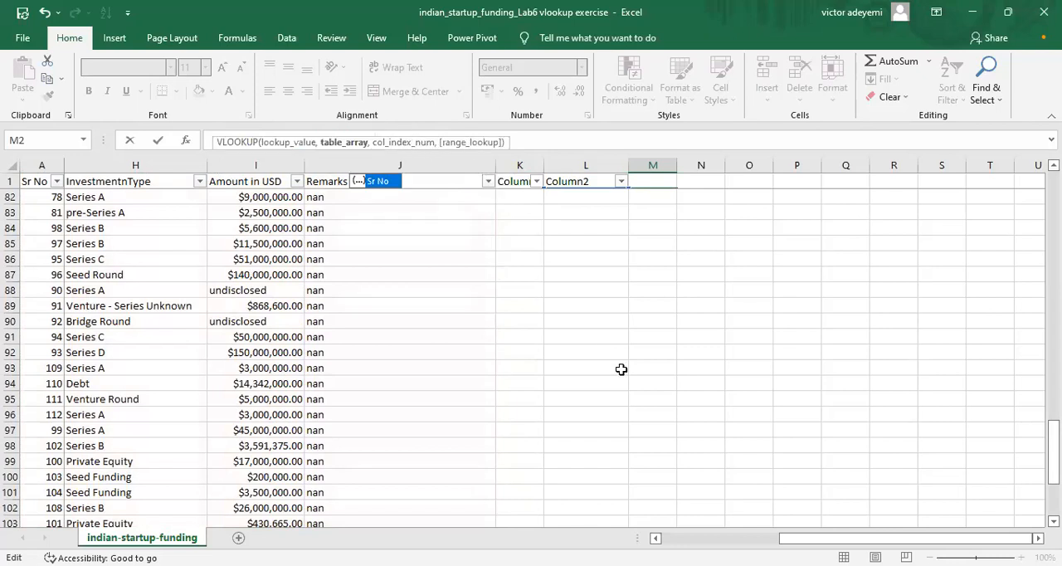
left_click_drag(863, 538, 744, 539)
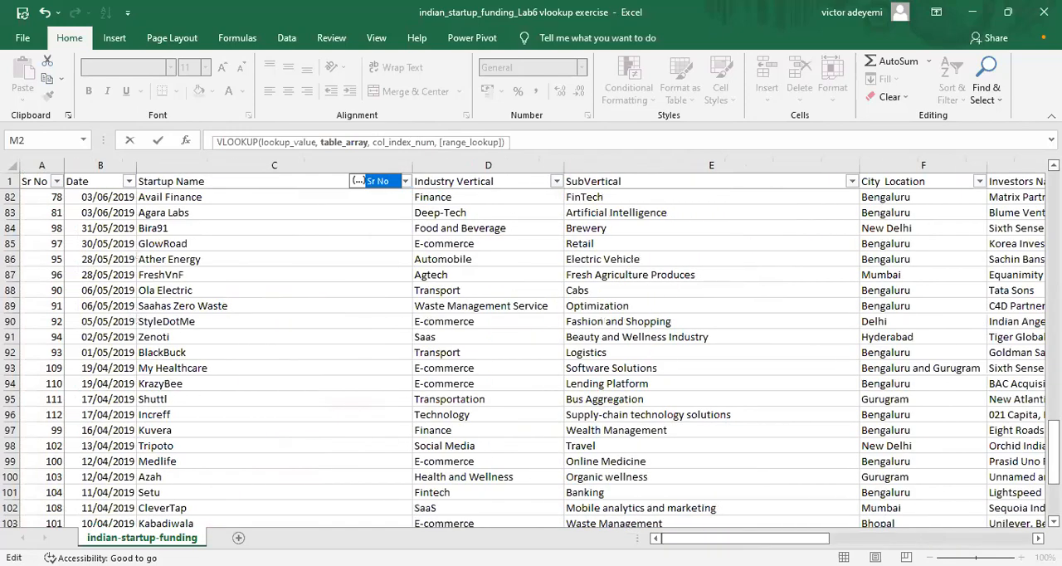
left_click_drag(1053, 451, 1026, 162)
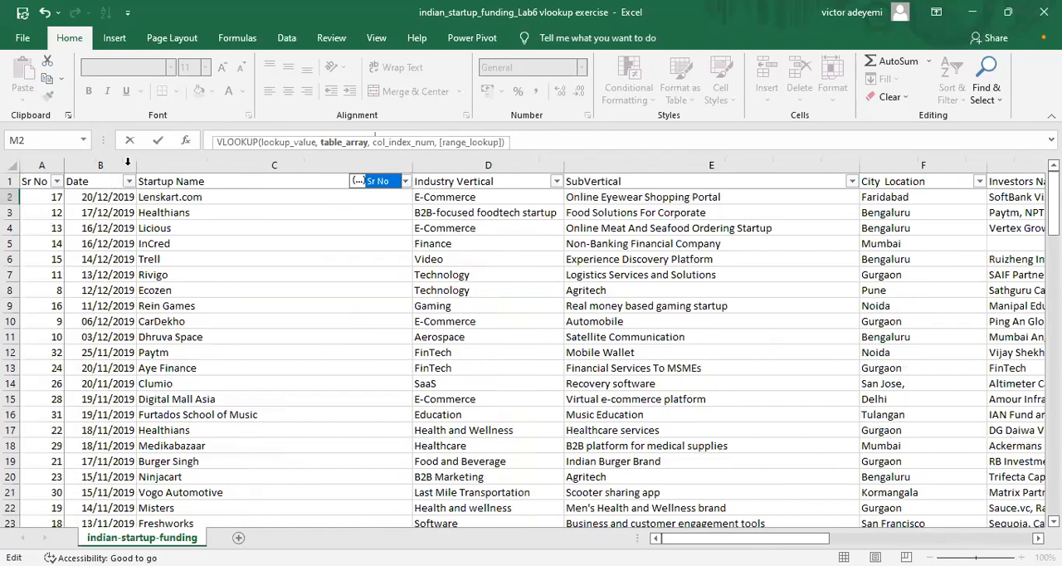
left_click_drag(473, 143, 470, 185)
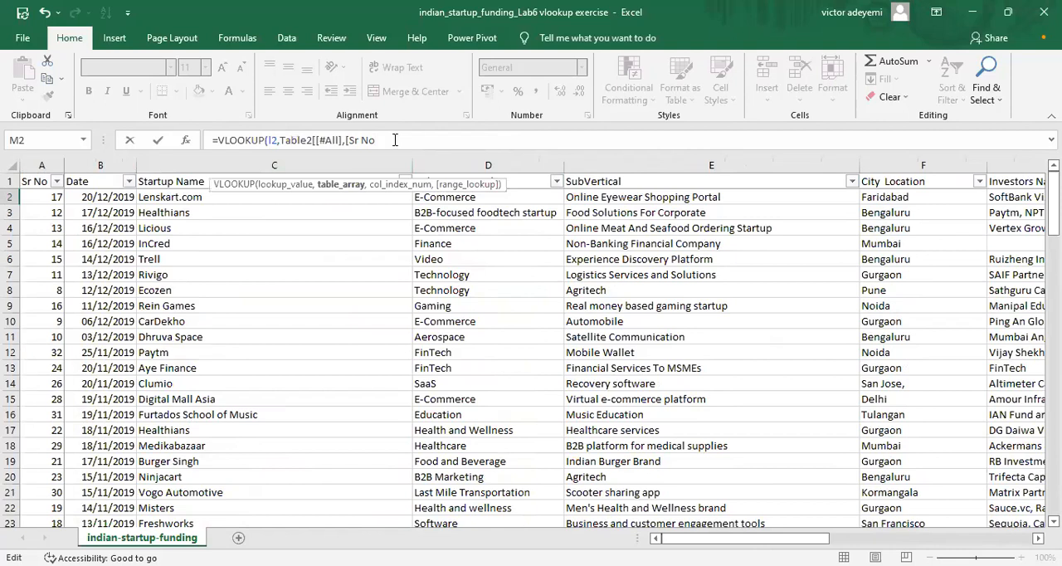
key("BackSpace")
key("BackSpace")
key("BackSpace")
key("BackSpace")
key("BackSpace")
key("BackSpace")
key("BackSpace")
key("BackSpace")
key("BackSpace")
key("BackSpace")
key("BackSpace")
key("BackSpace")
key("BackSpace")
key("BackSpace")
key("BackSpace")
key("BackSpace")
key("BackSpace")
key("BackSpace")
key("BackSpace")
key("BackSpace")
Step: Enter the cell range a2:j112 as the table array of the VLOOKUP formula
type("a2")
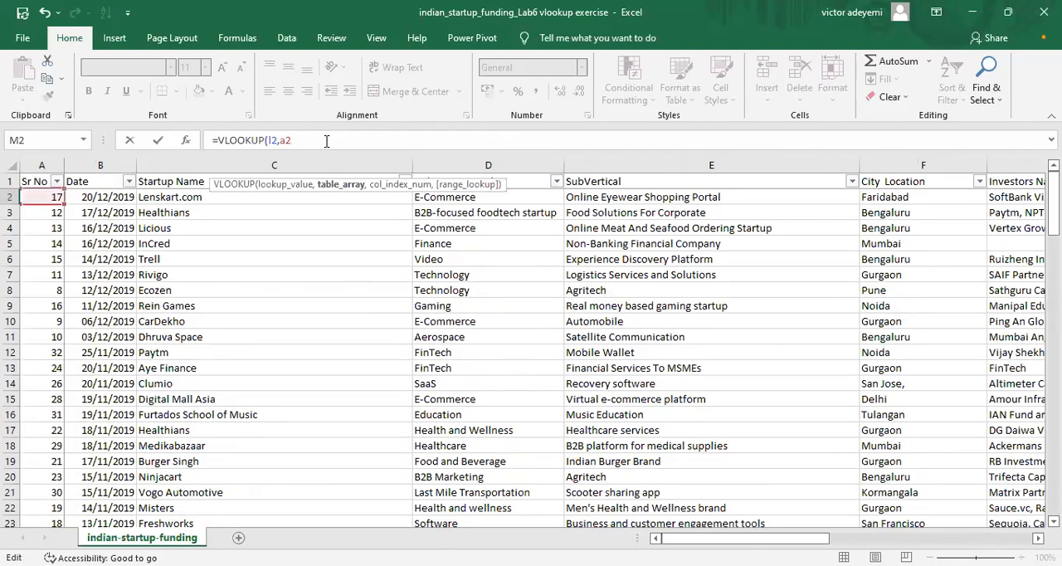
type(":j112")
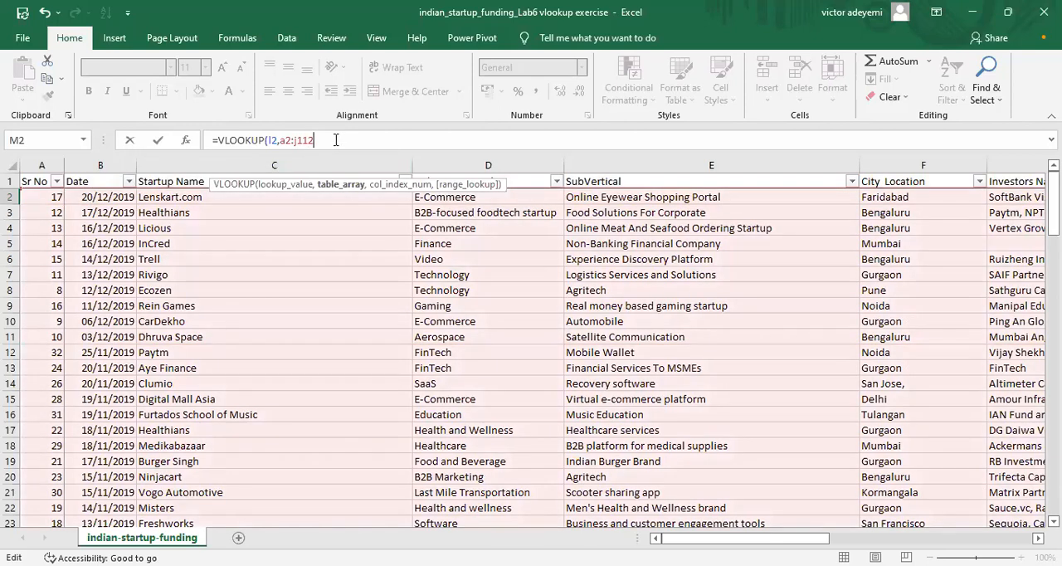
type(",")
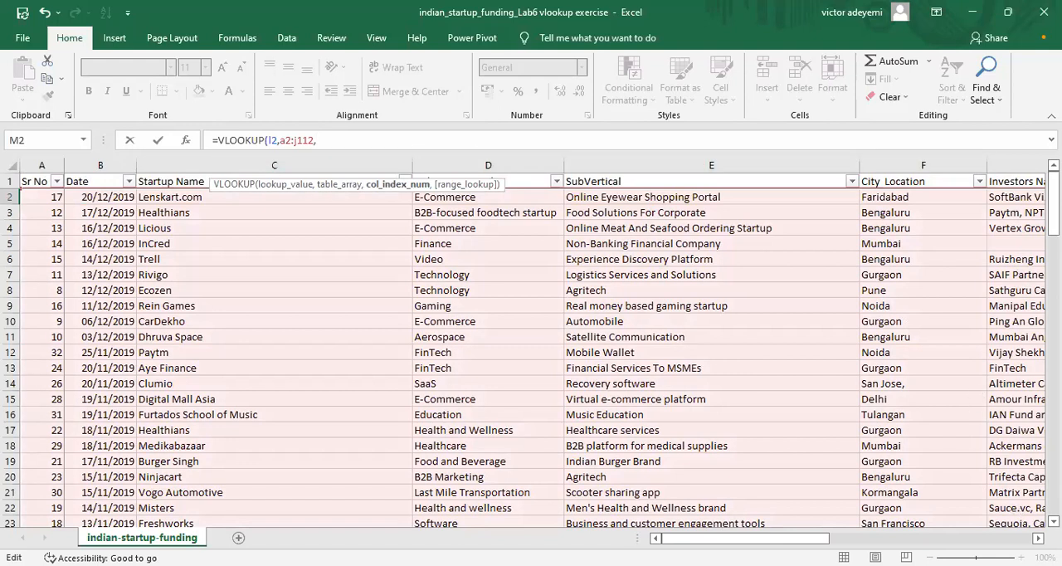
Step: Enter 9 as the column index number of the VLOOKUP formula and continue to its range lookup argument
scroll(554, 353, "right", 6)
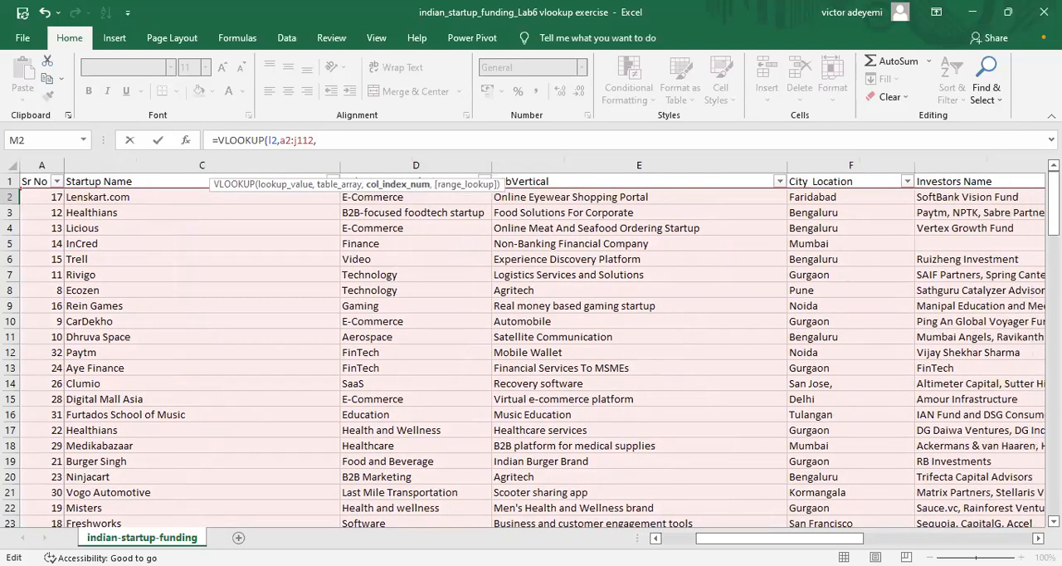
scroll(554, 352, "left", 6)
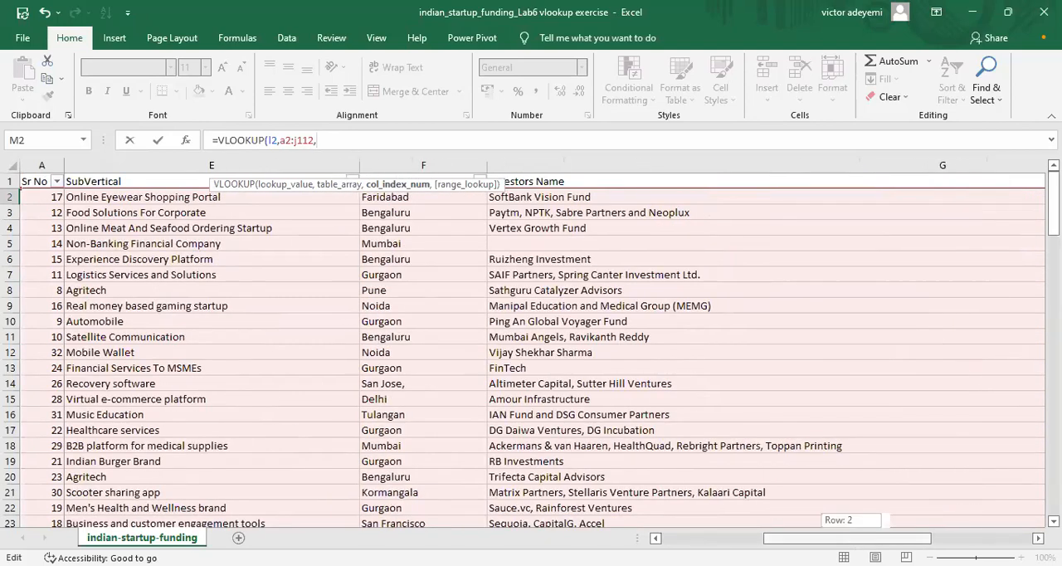
left_click_drag(769, 538, 954, 538)
left_click(340, 140)
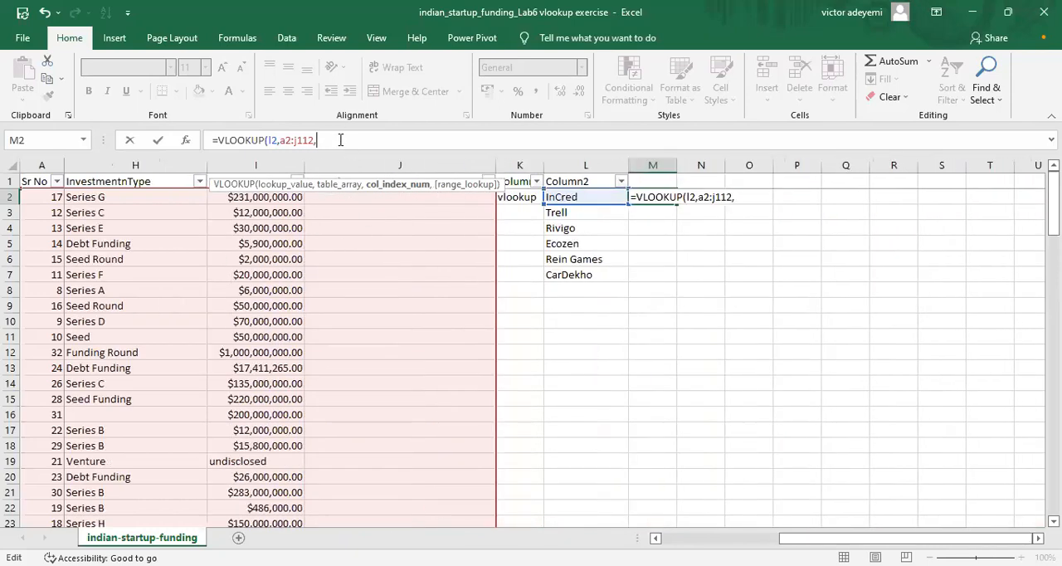
type("9,")
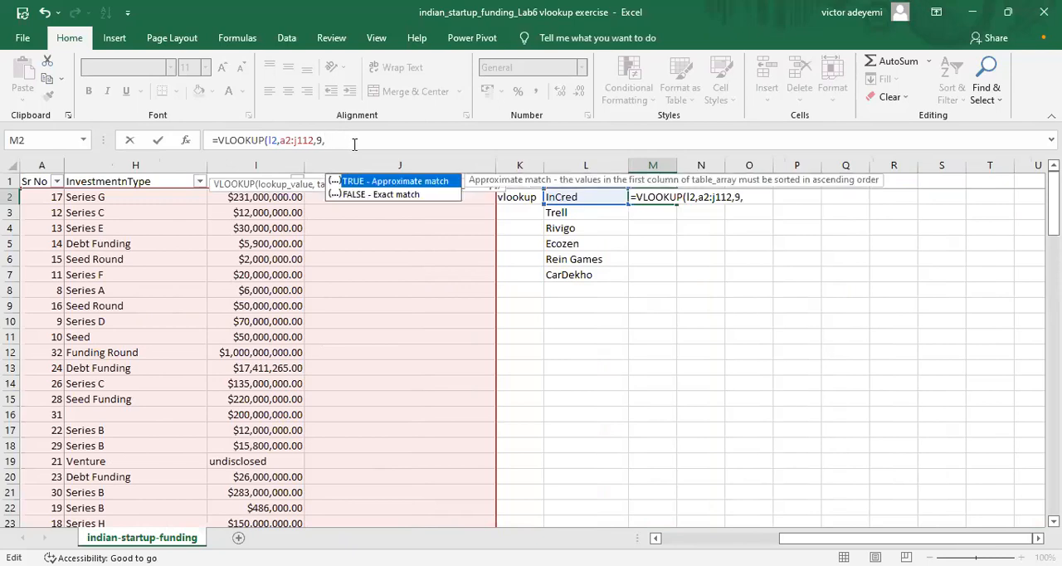
Step: Choose FALSE (exact match) as the range lookup, close the parenthesis and commit the VLOOKUP formula in M2
left_click(388, 196)
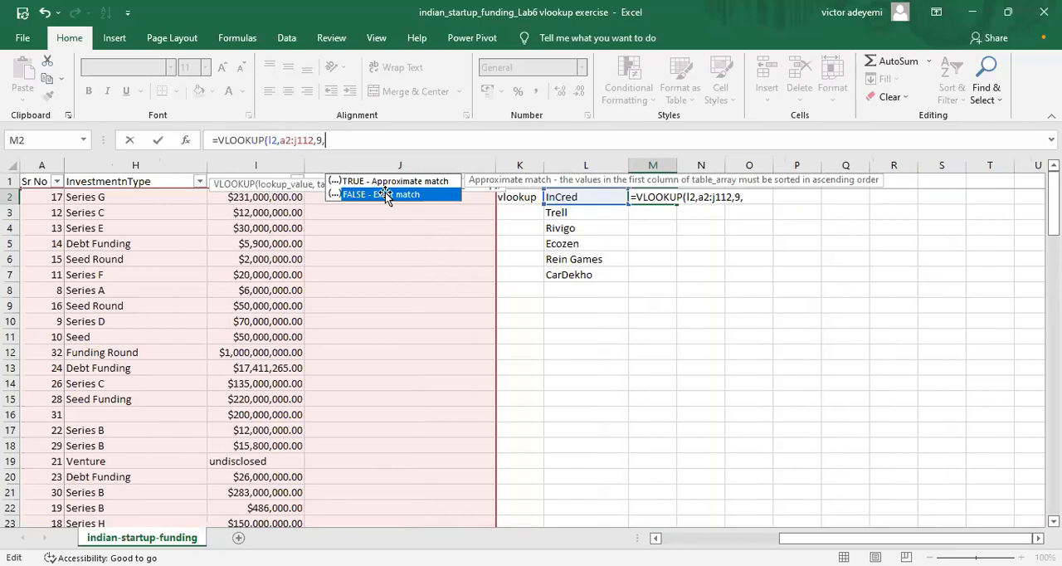
double_click(387, 196)
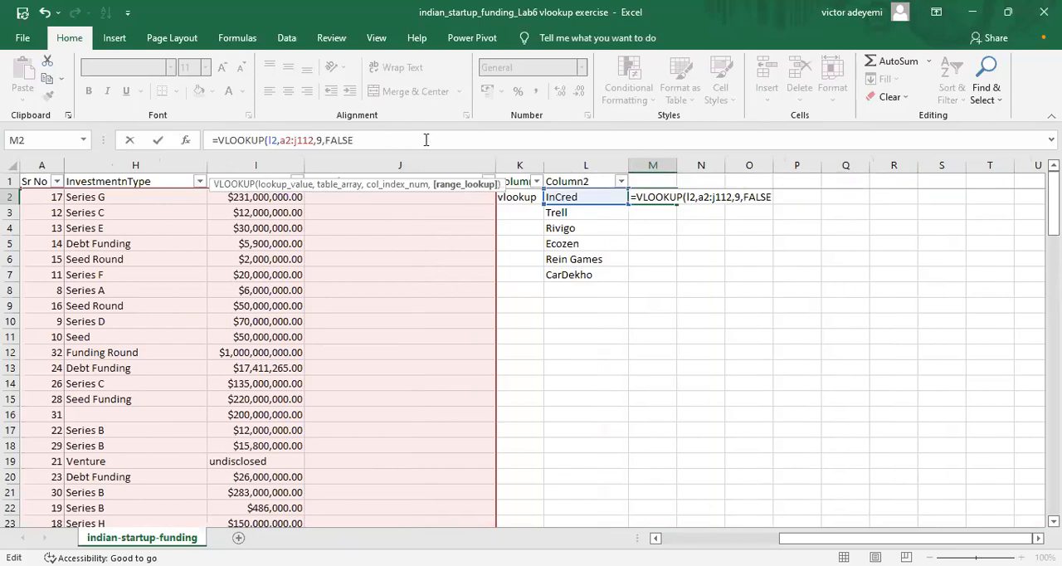
type(")")
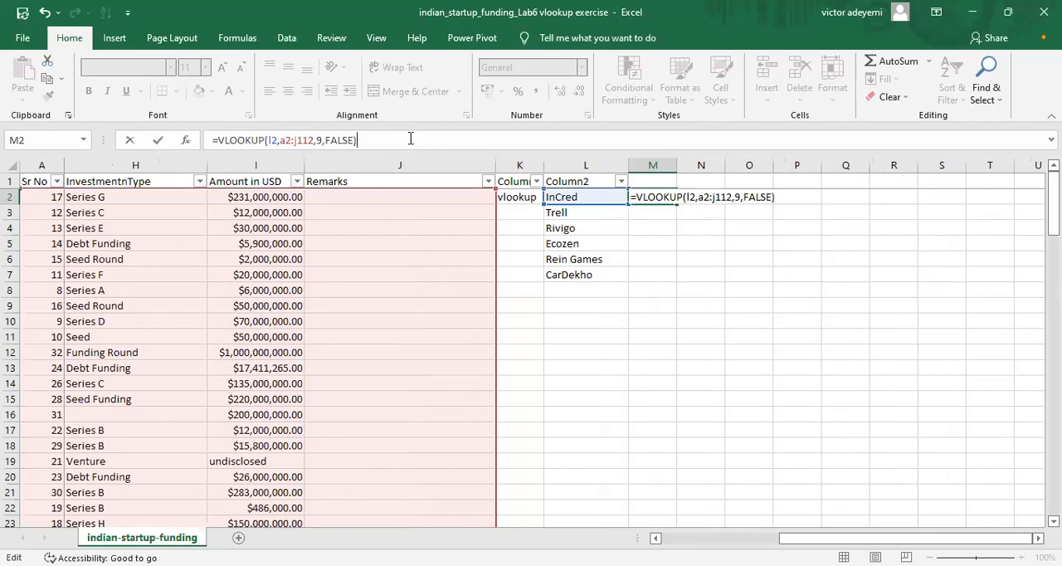
key("Return")
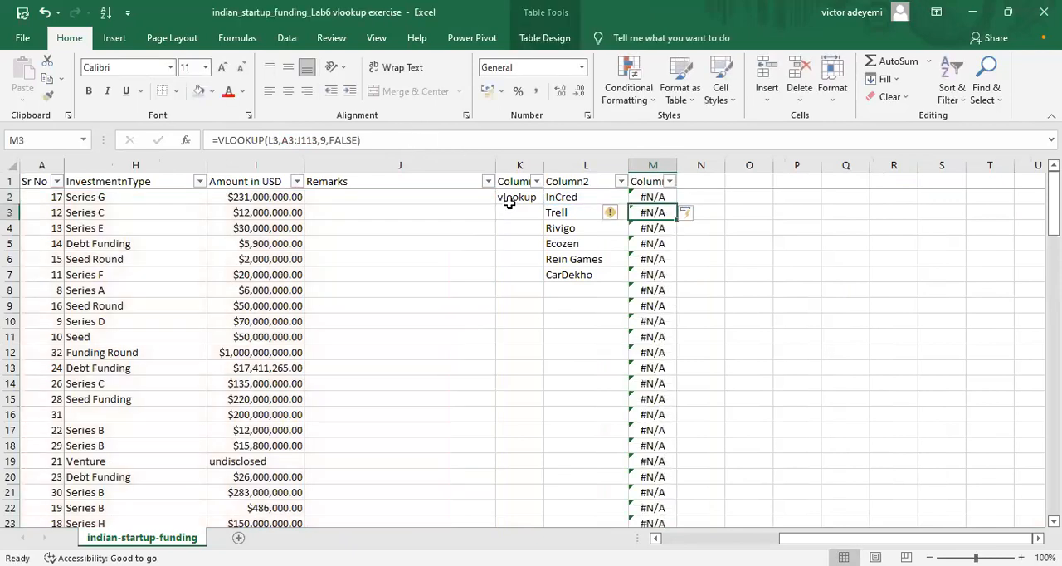
Step: Change the column index number of the VLOOKUP formula in M2 to 7 and return to the table's first columns
left_click(635, 197)
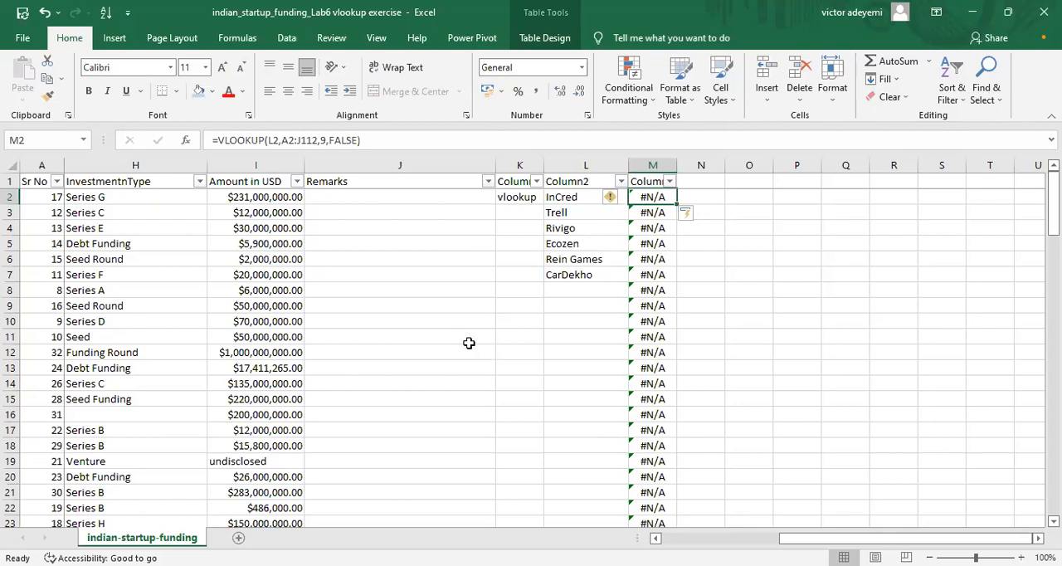
left_click(325, 138)
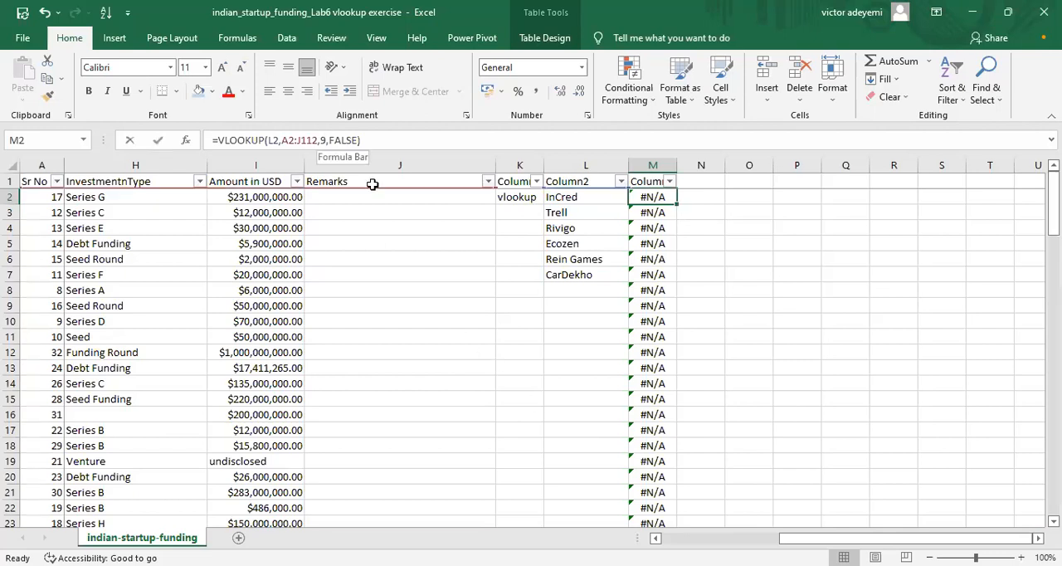
key("BackSpace")
type("7")
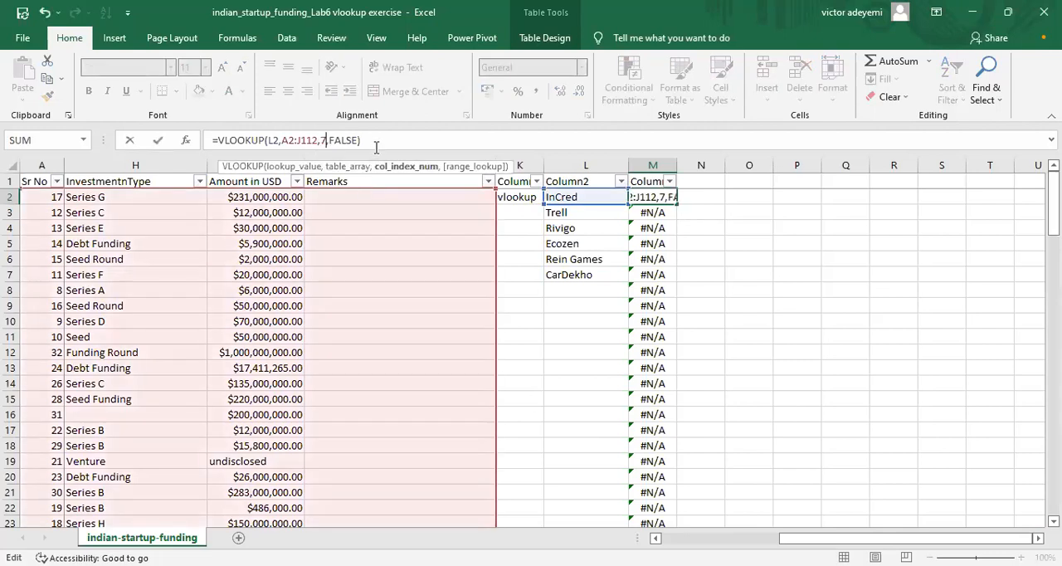
key("Return")
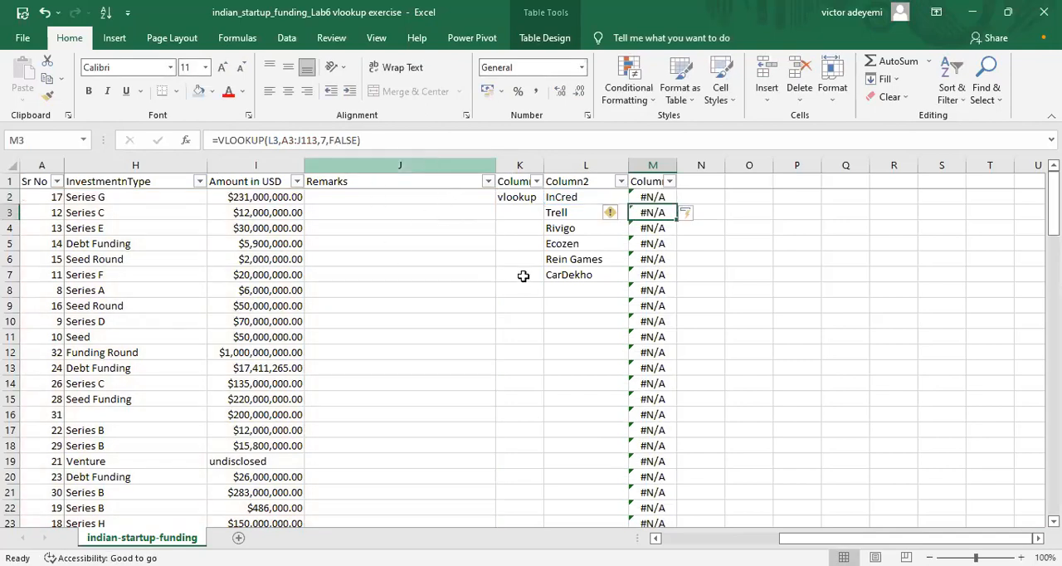
left_click_drag(794, 540, 678, 540)
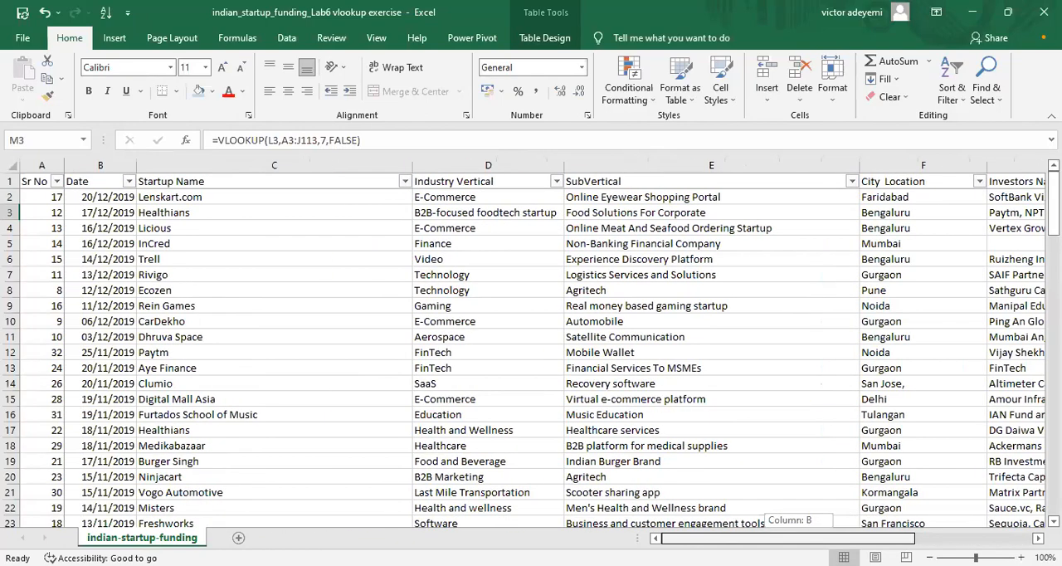
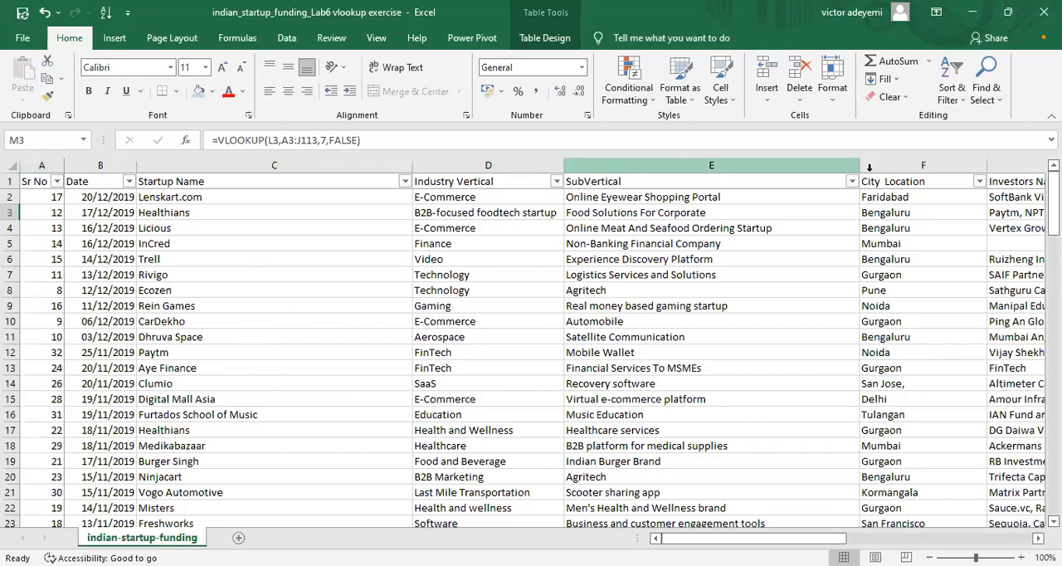
Step: Make the table array of the VLOOKUP formula in M3 absolute as $A$3:$J$113 and commit the formula
scroll(555, 353, "right", 3)
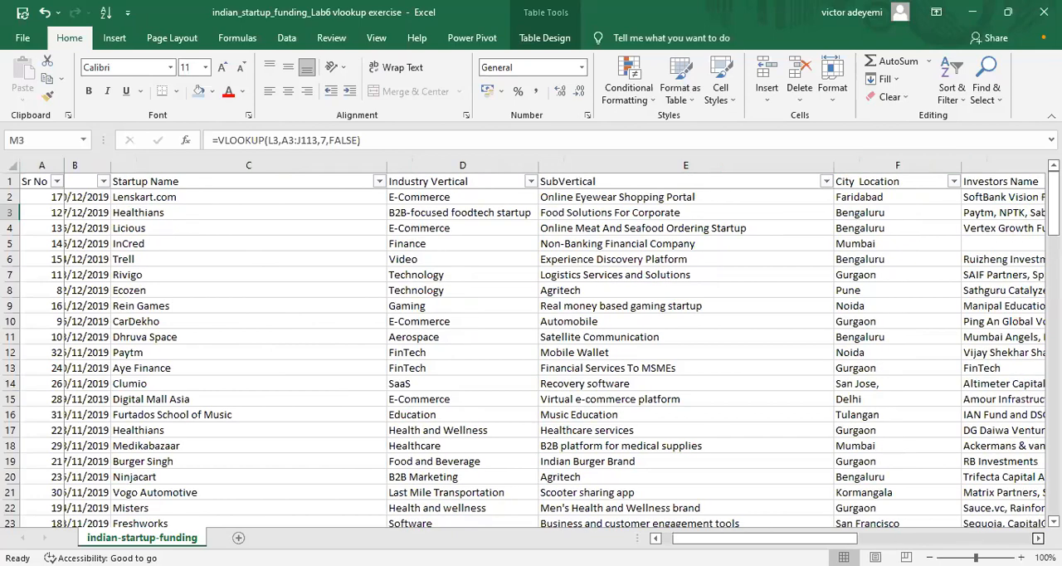
left_click_drag(894, 538, 972, 538)
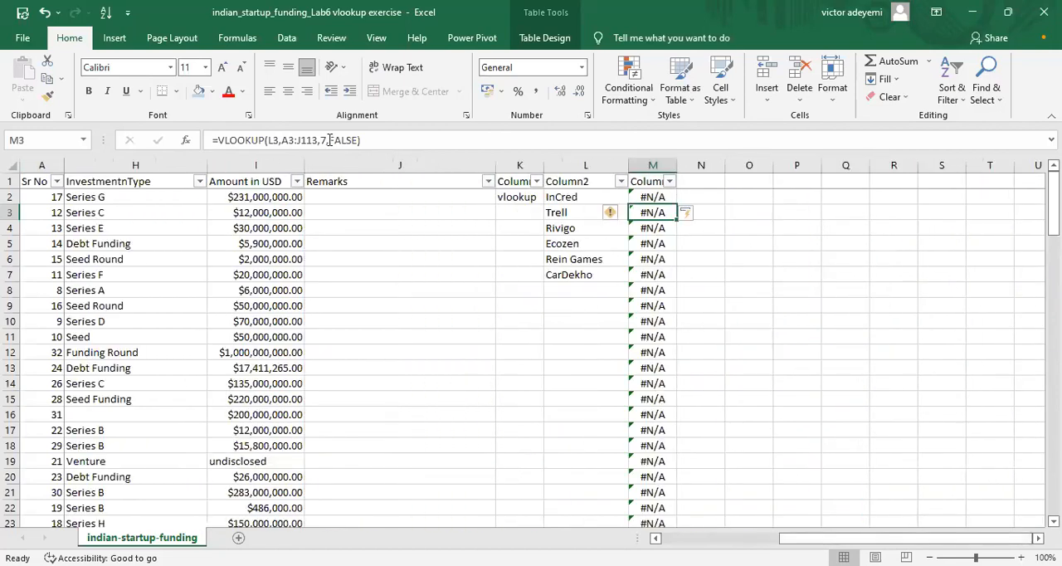
left_click(363, 140)
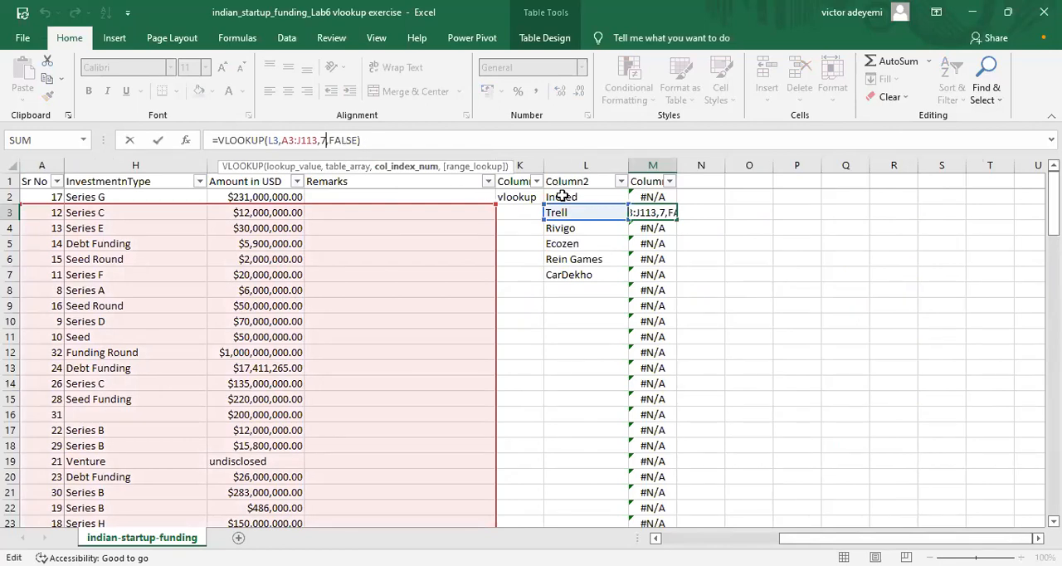
left_click(562, 196)
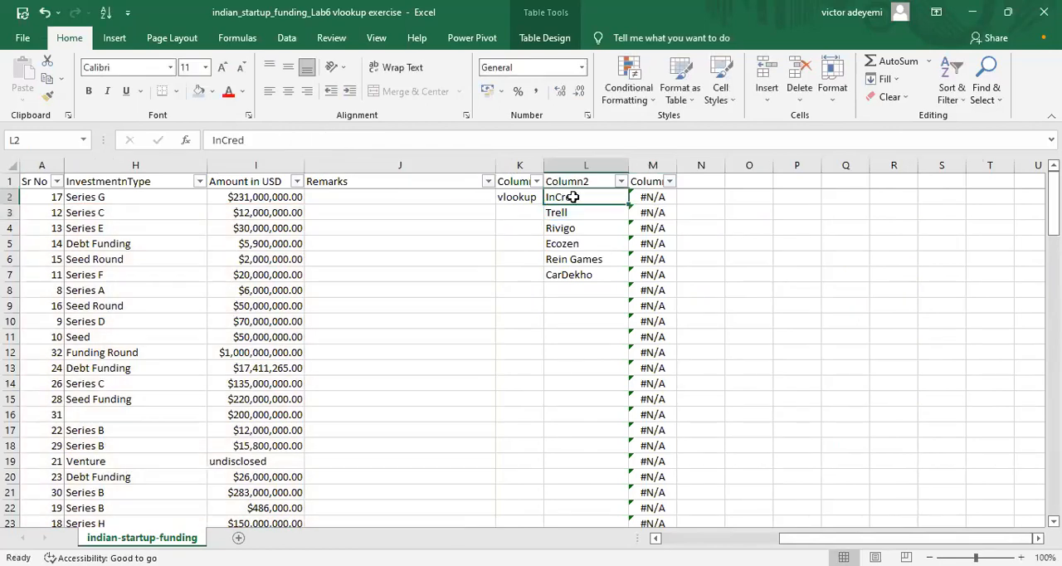
left_click(651, 202)
left_click(650, 211)
double_click(654, 211)
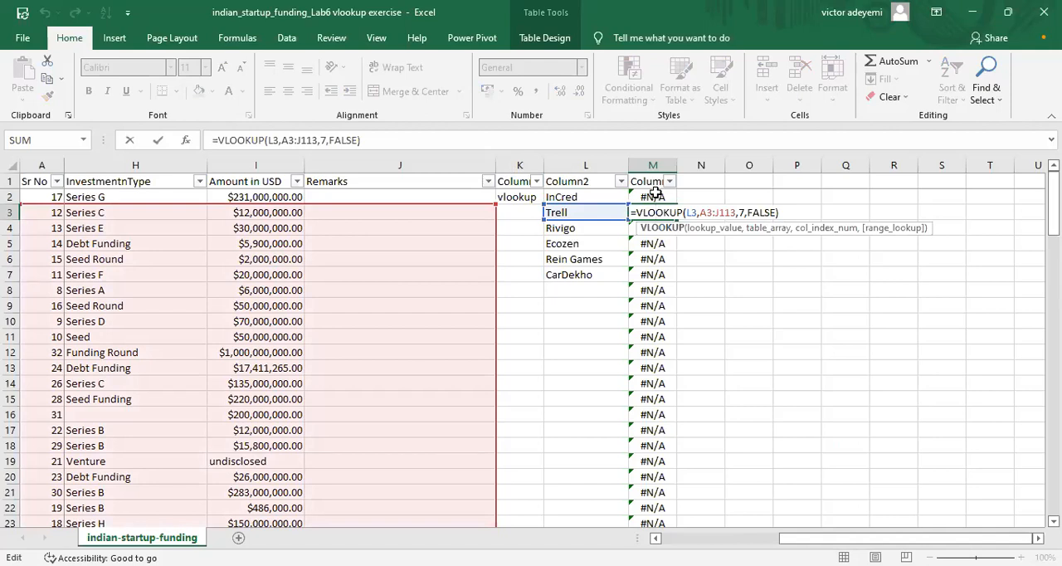
left_click(289, 139)
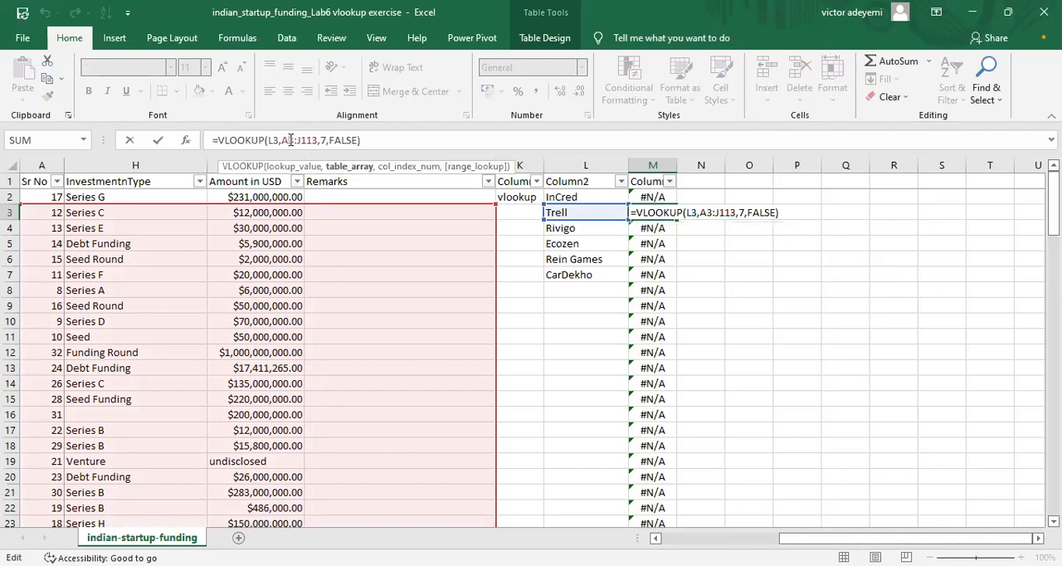
key("F4")
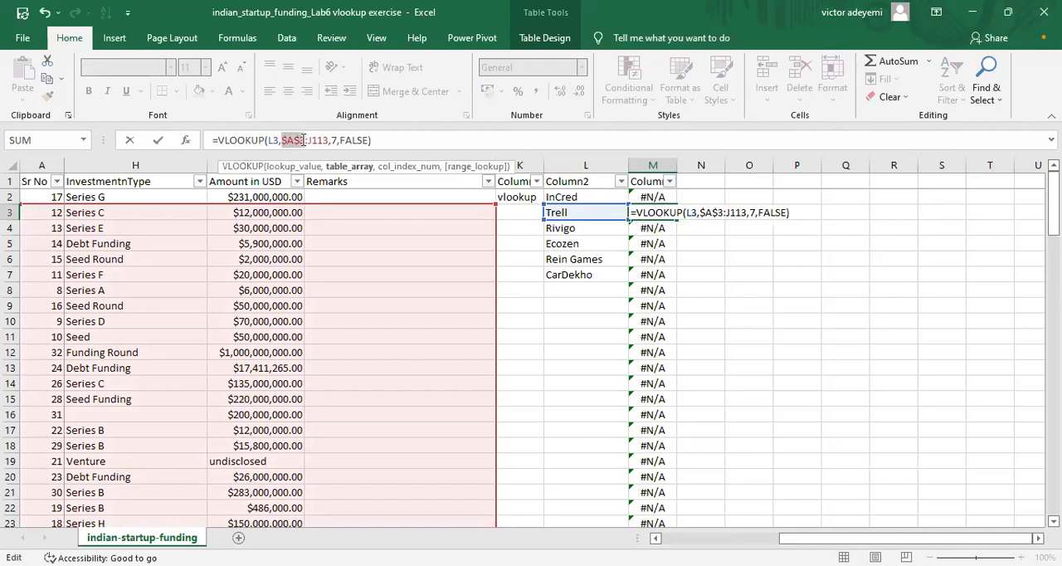
left_click(313, 140)
key("F4")
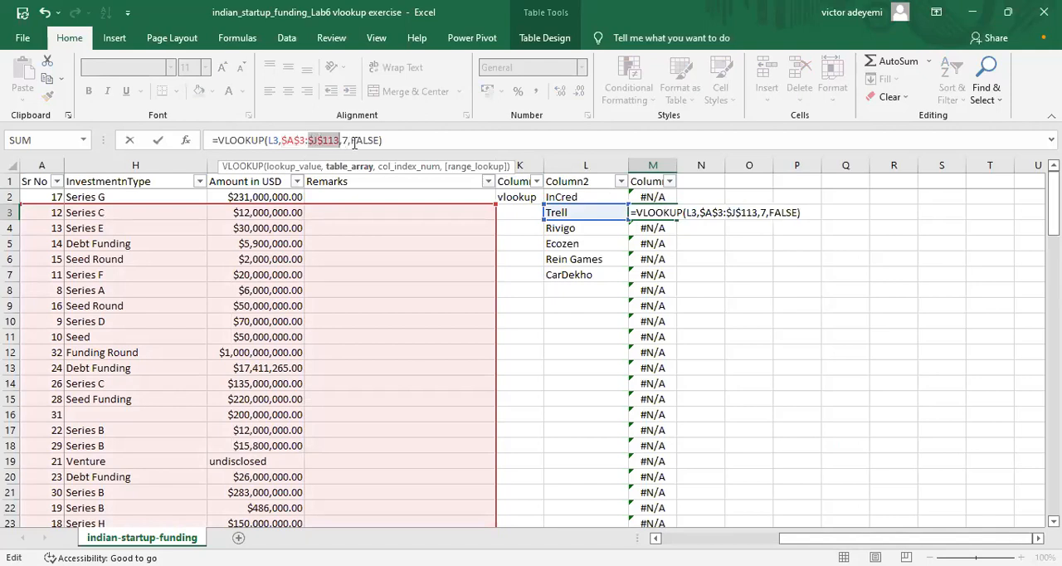
key("Return")
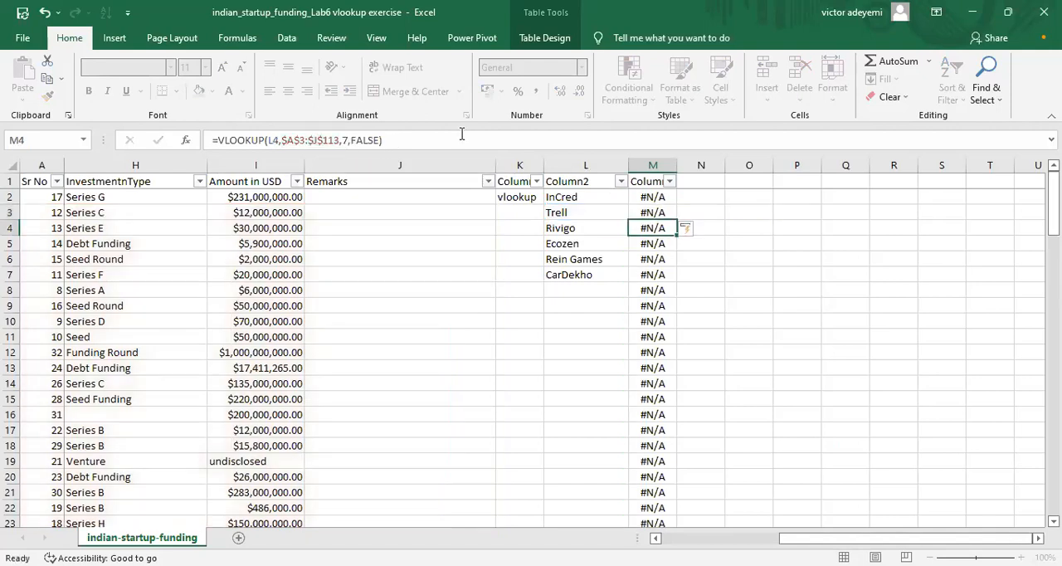
Step: Check the VLOOKUP formulas in M2 through M7 against the startup names in Column2
left_click(640, 201)
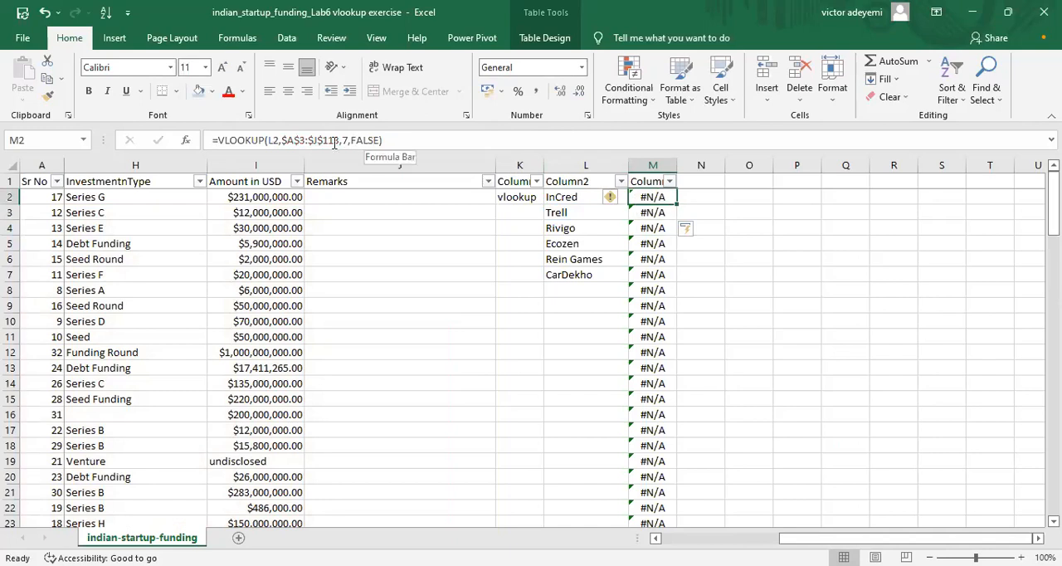
left_click(572, 196)
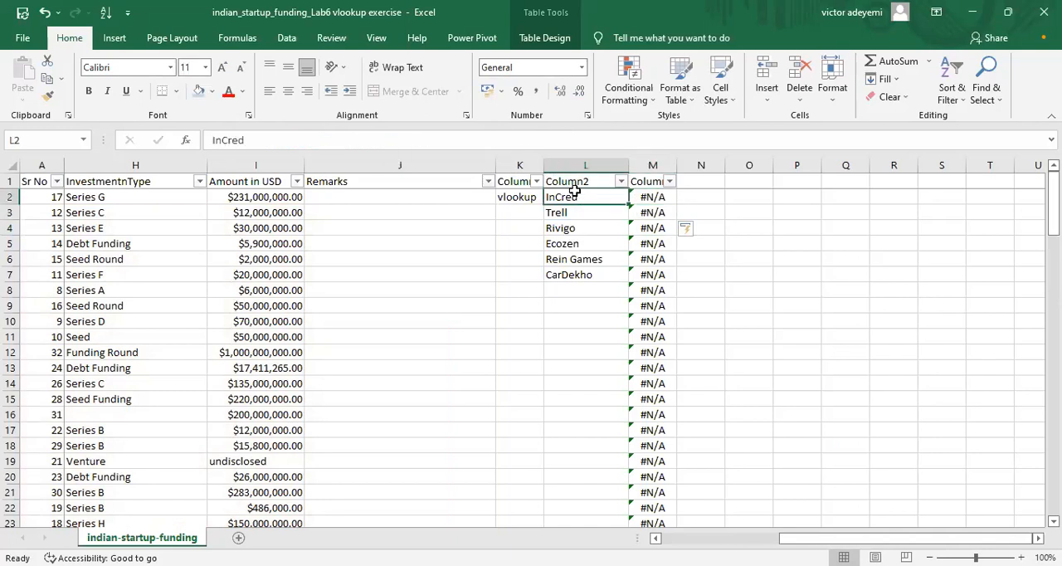
left_click(656, 198)
left_click(656, 213)
left_click(657, 229)
left_click(656, 245)
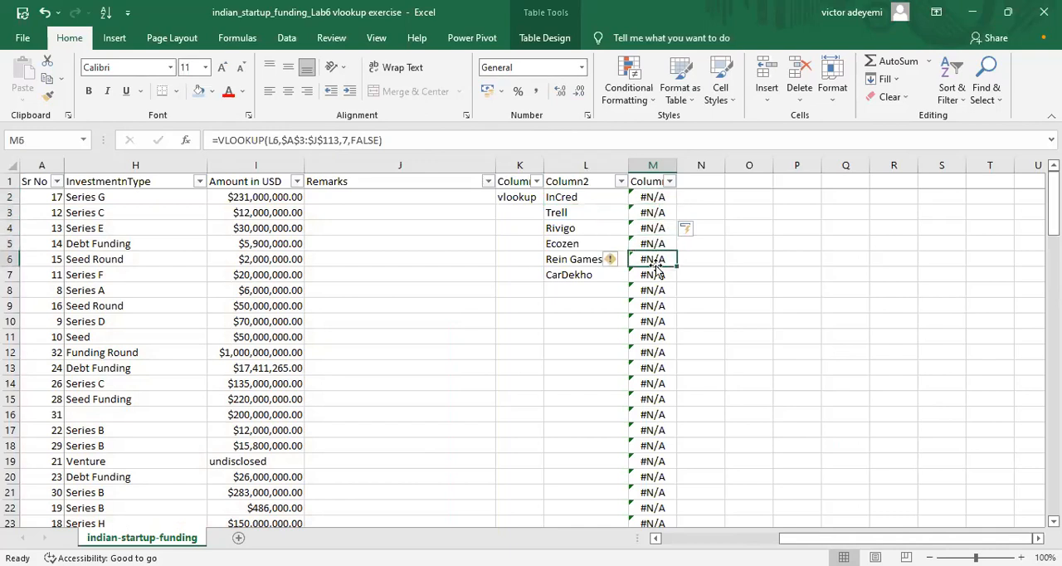
left_click(652, 275)
Step: Compare the funding table's columns with the table array and column index number of the VLOOKUP formula in M7
mouse_move(1053, 217)
left_mouse_down()
mouse_move(1052, 371)
mouse_move(1053, 204)
left_mouse_up()
left_click_drag(813, 537, 695, 537)
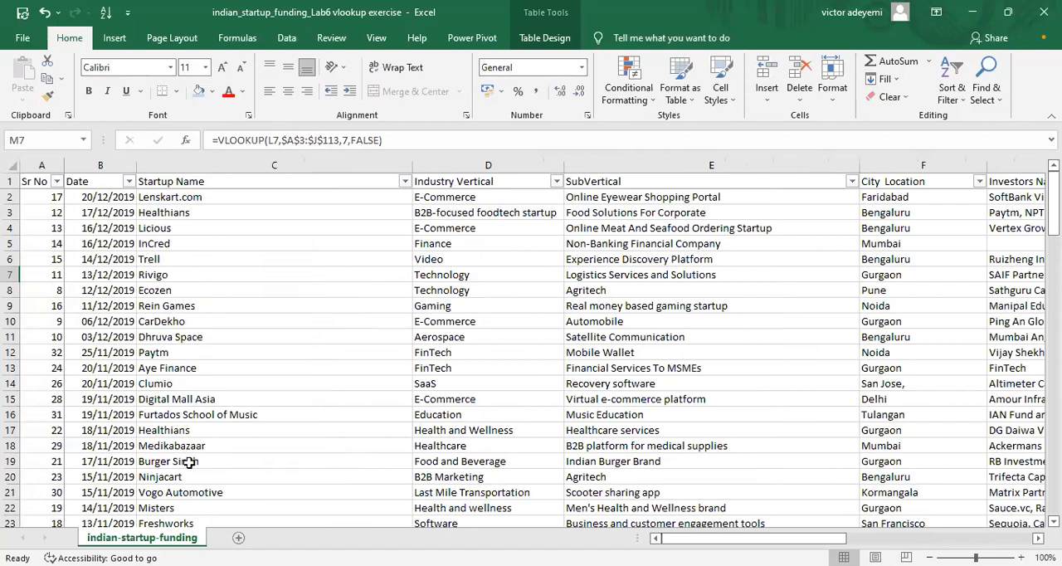
left_click_drag(821, 538, 1005, 518)
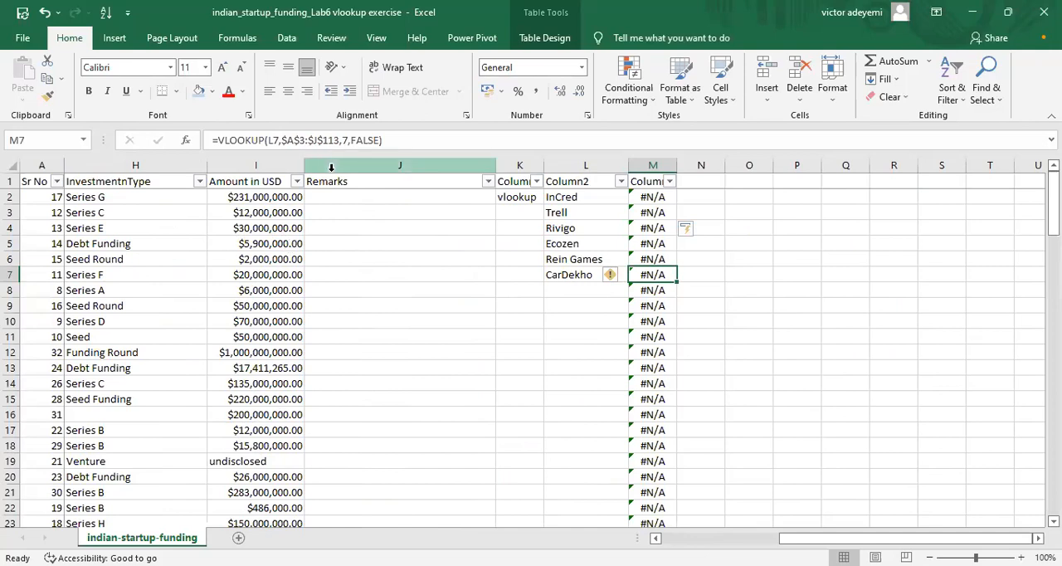
left_click(390, 140)
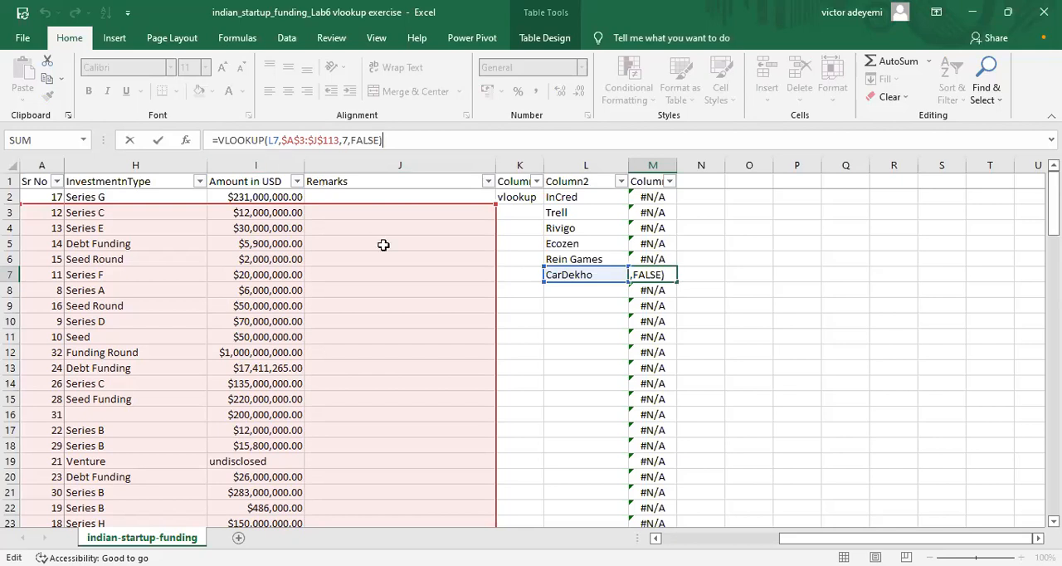
left_click(347, 140)
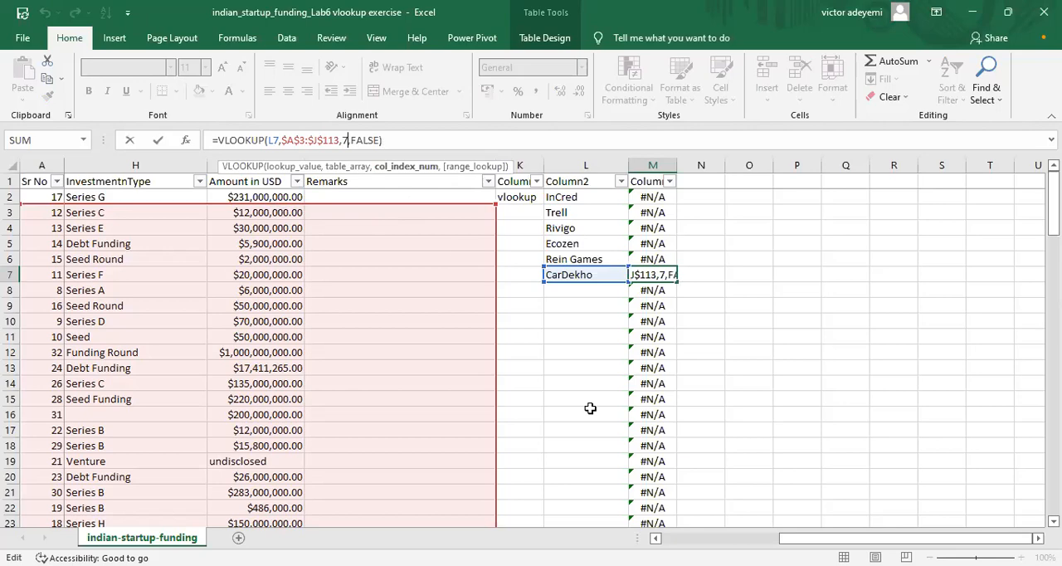
left_click_drag(786, 538, 670, 538)
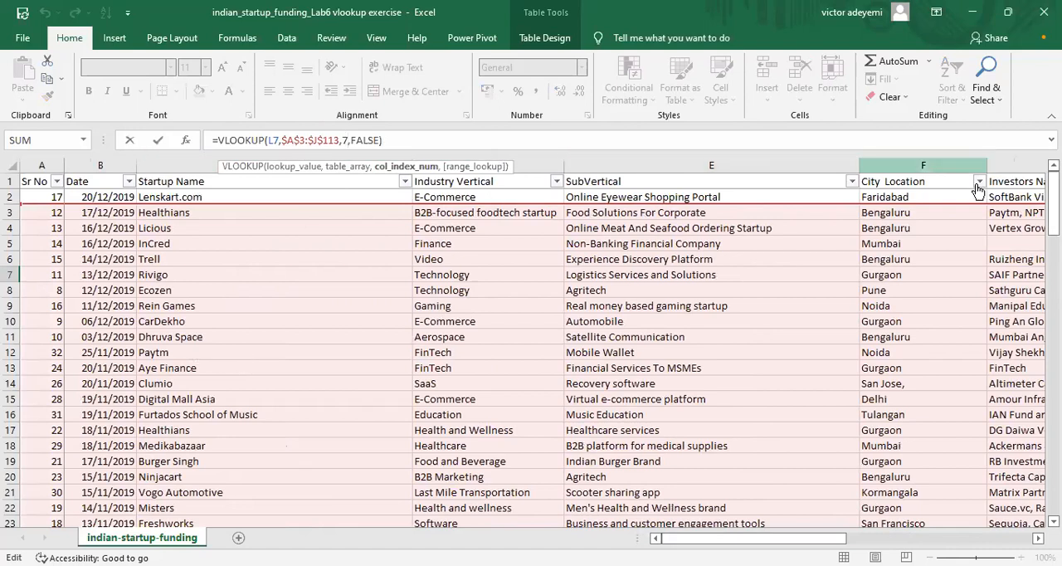
left_click(1038, 538)
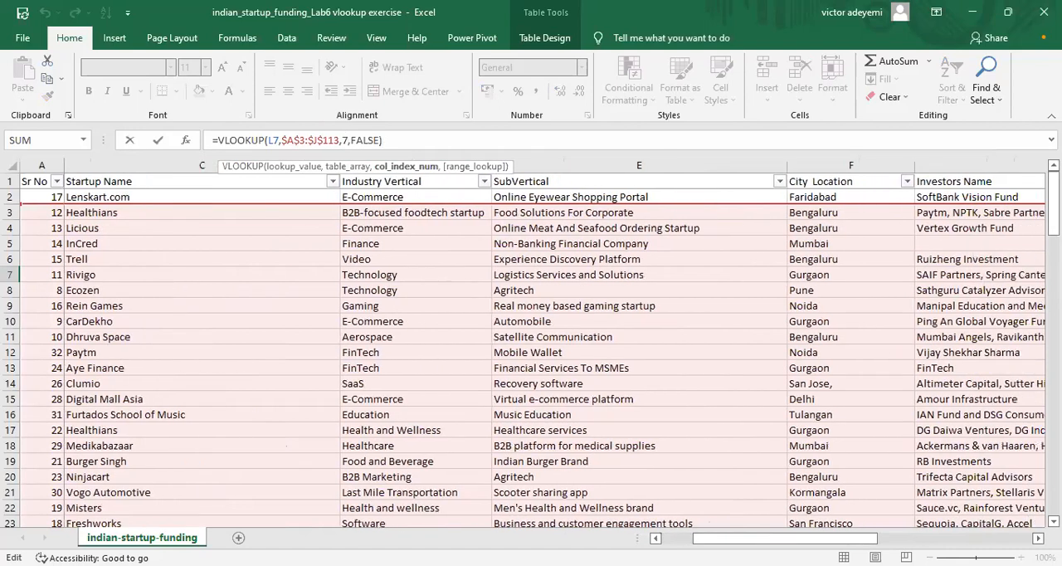
left_click(1037, 539)
left_click(1038, 538)
left_click(1038, 538)
left_click(1038, 538)
left_click(1038, 538)
left_click(1037, 539)
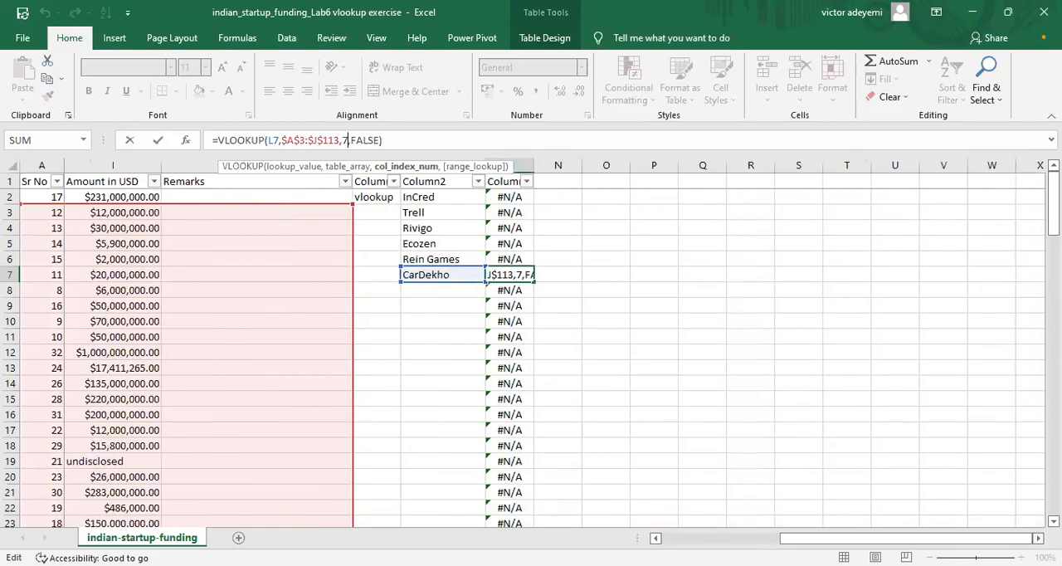
mouse_move(957, 538)
left_mouse_down()
mouse_move(935, 539)
mouse_move(954, 539)
left_mouse_up()
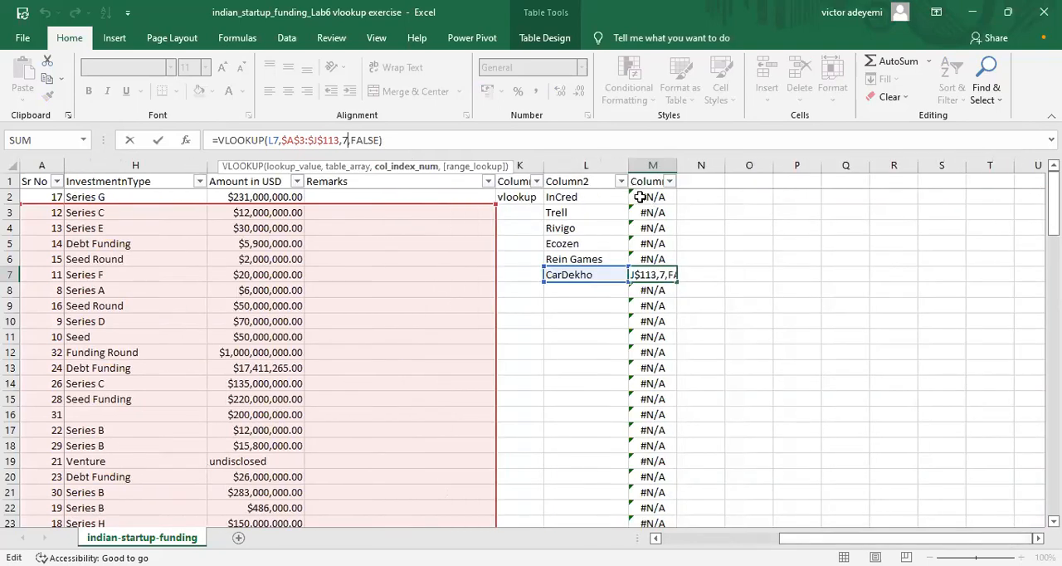
Step: Clear all the VLOOKUP formulas from column M
left_click(641, 197)
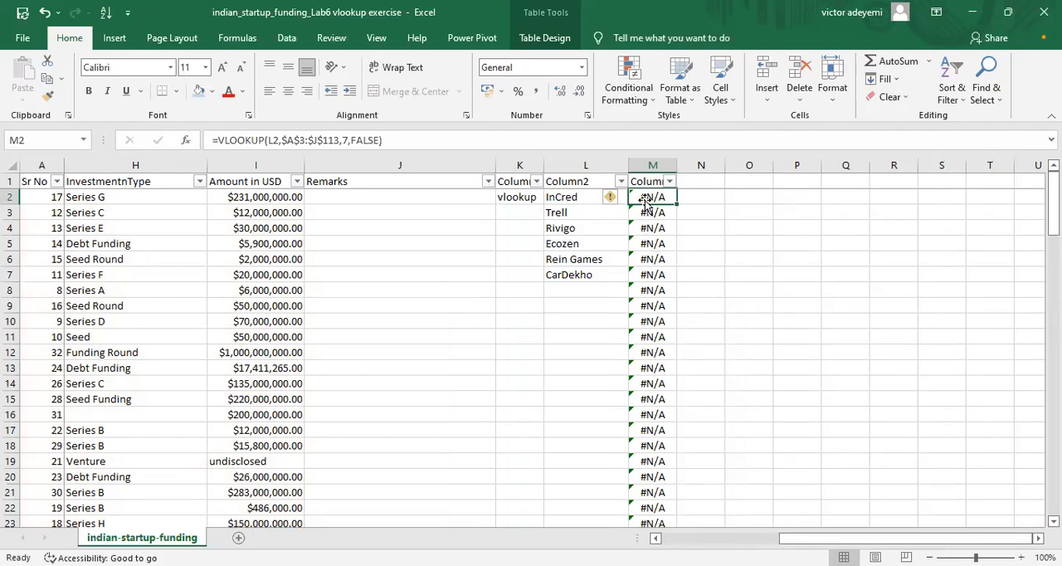
left_click_drag(650, 204, 653, 277)
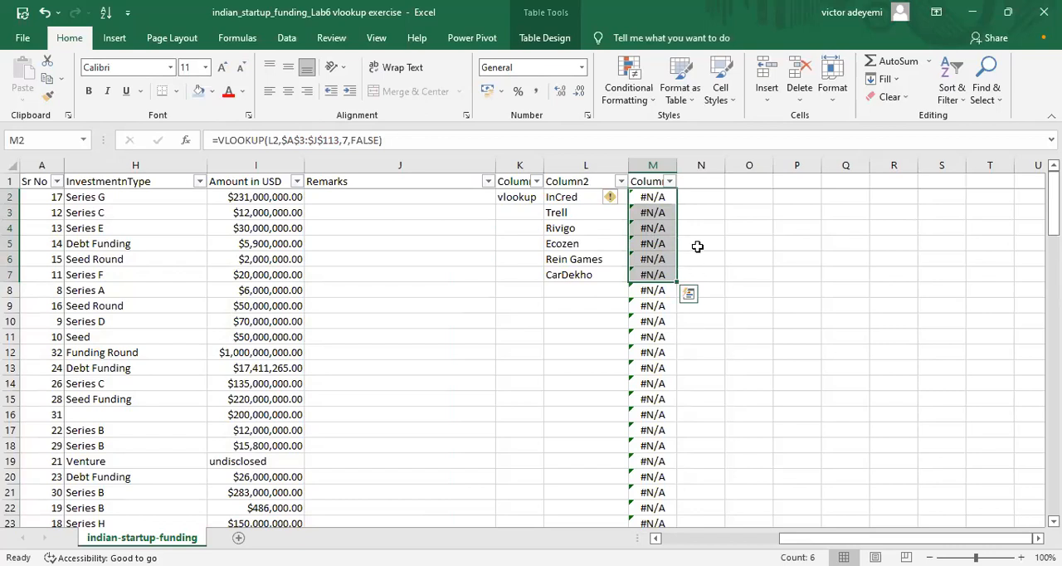
key("Delete")
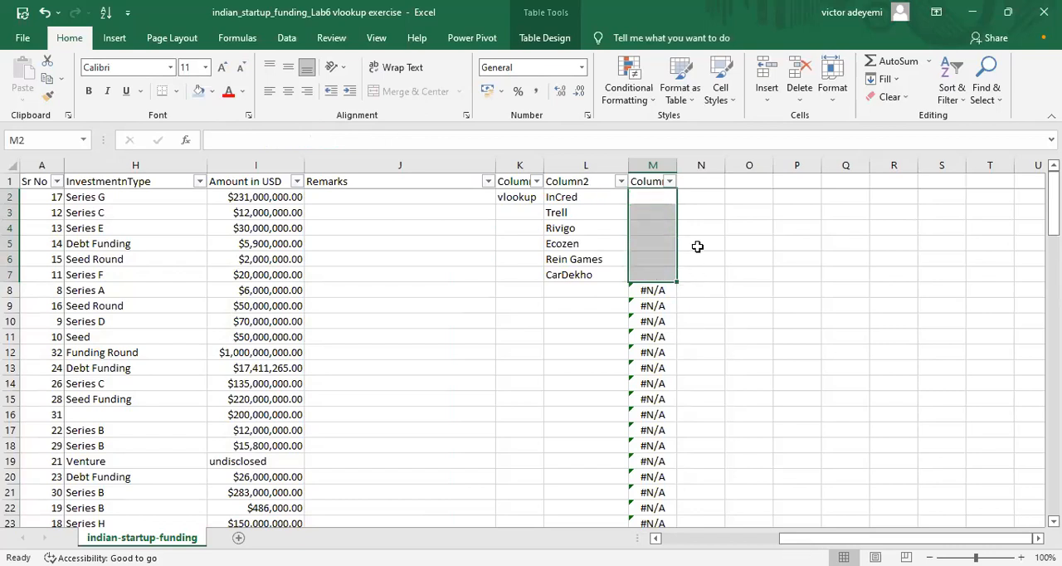
left_click(643, 162)
key("Delete")
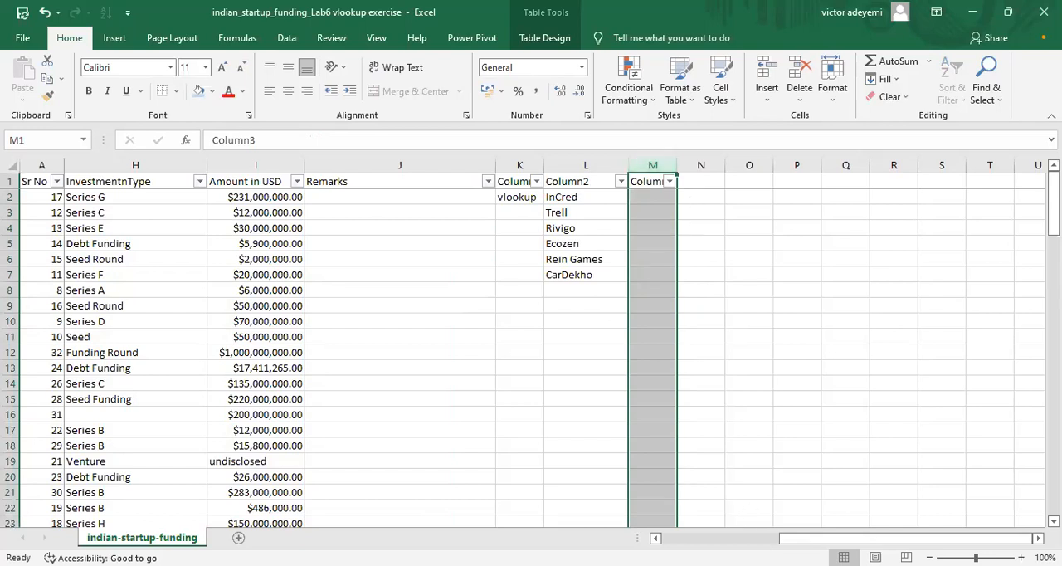
Step: Copy the startup names from Rein Games to Digital Mall Asia (C9:C15) and paste them starting at L13
left_click_drag(832, 538, 713, 538)
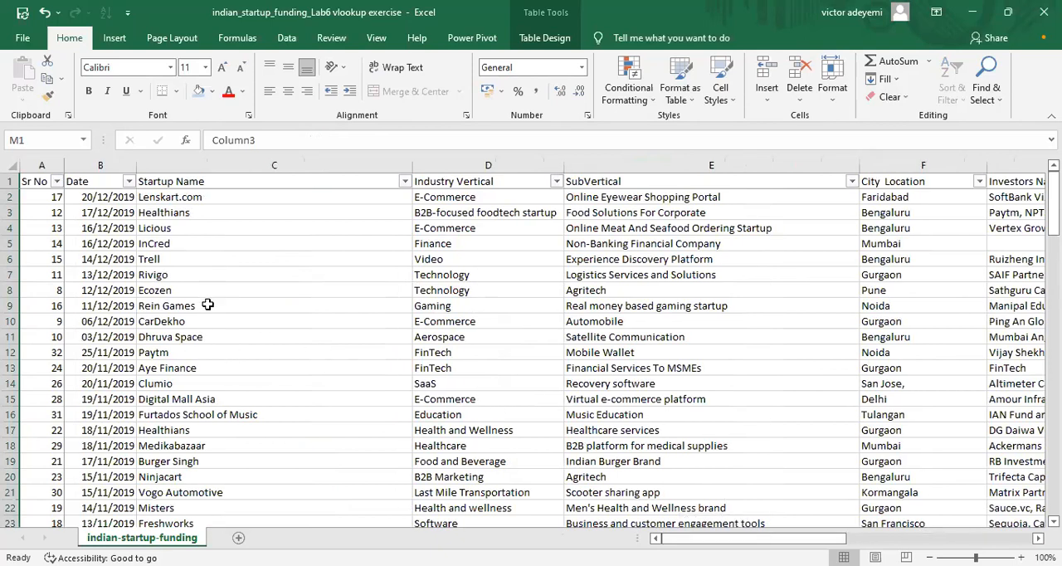
left_click_drag(207, 305, 211, 394)
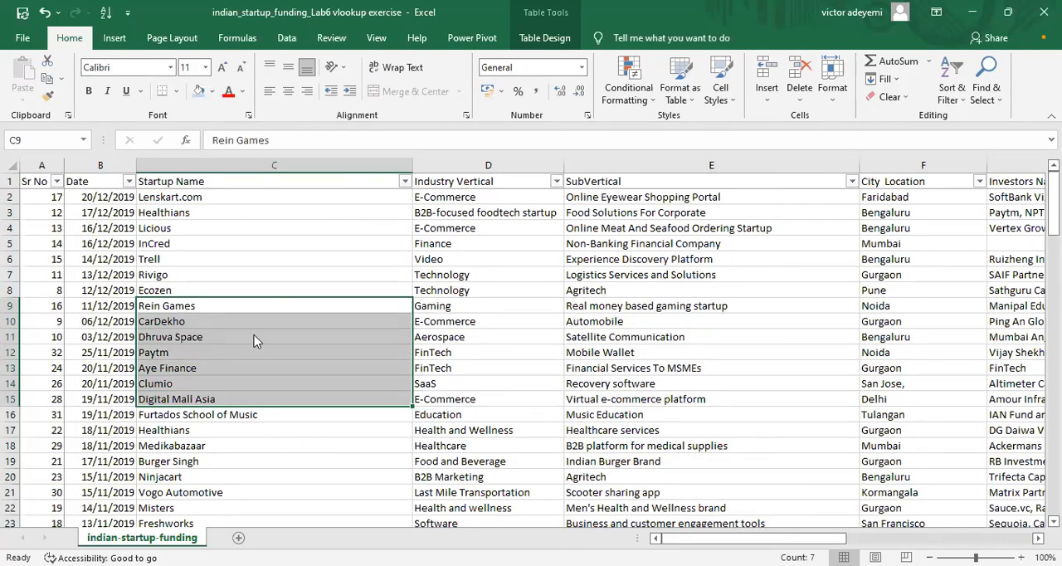
right_click(210, 342)
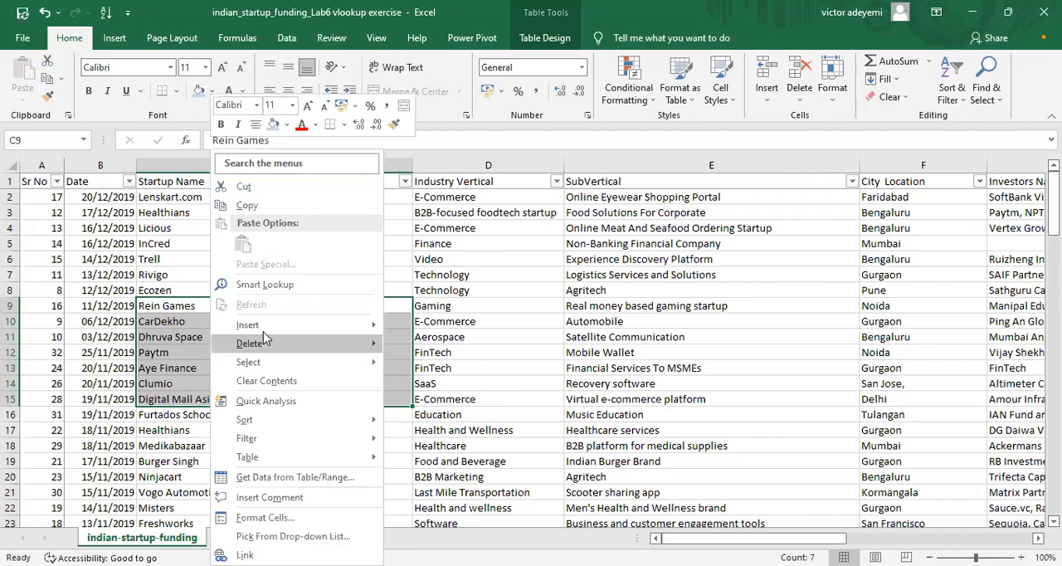
left_click(279, 206)
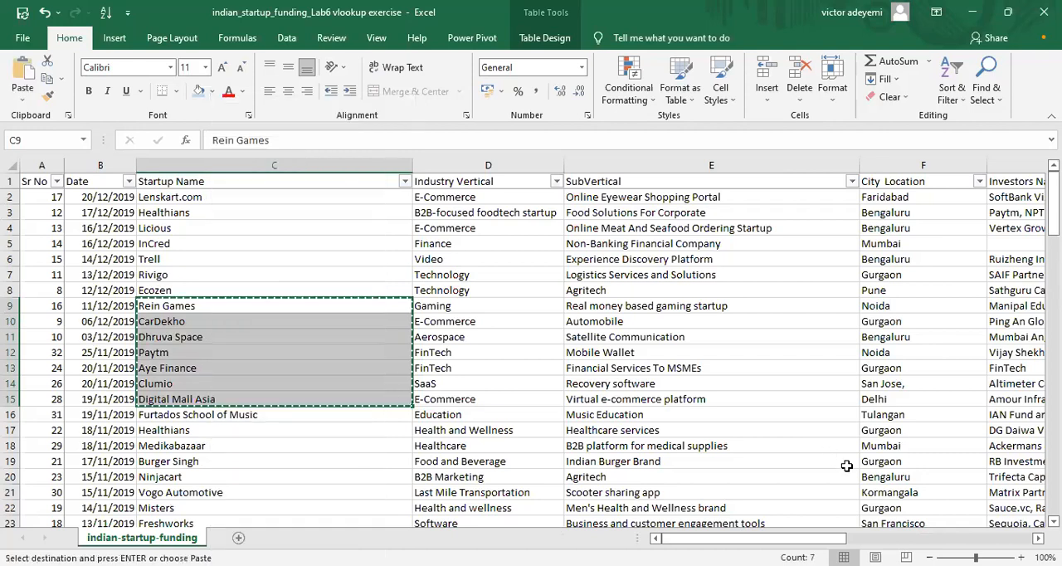
left_click(958, 540)
left_click(956, 538)
left_click(576, 367)
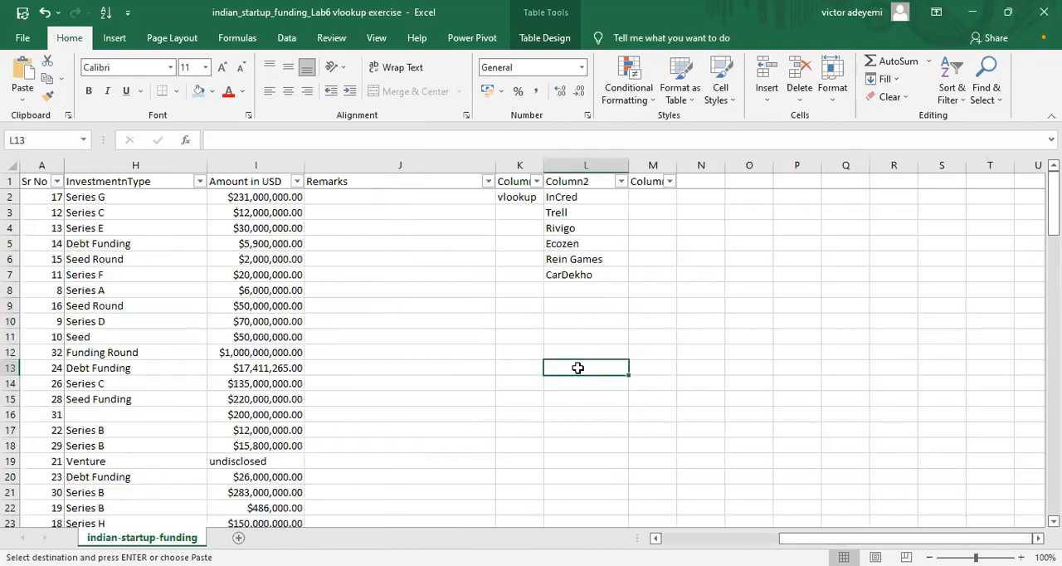
right_click(577, 367)
left_click(612, 243)
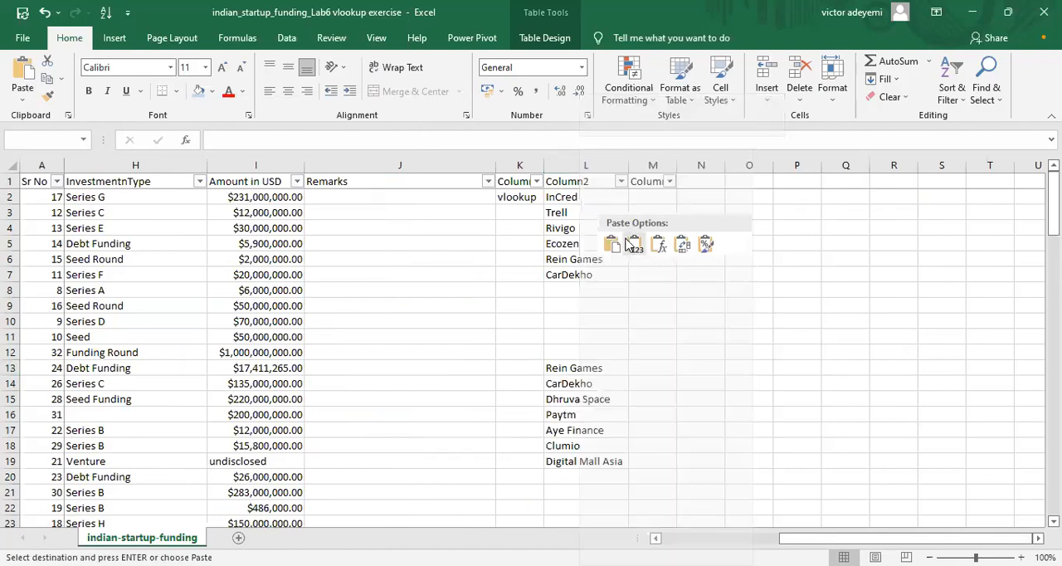
Step: Start a VLOOKUP formula in M13 beside Rein Games with the range C2:I113 as its first argument
left_click(646, 365)
type("=")
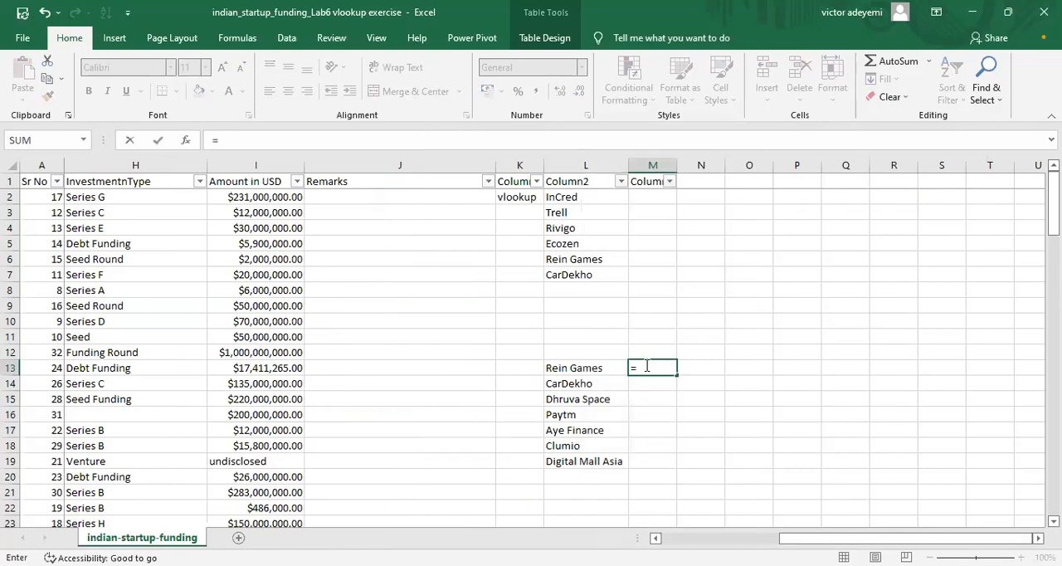
type("vloo")
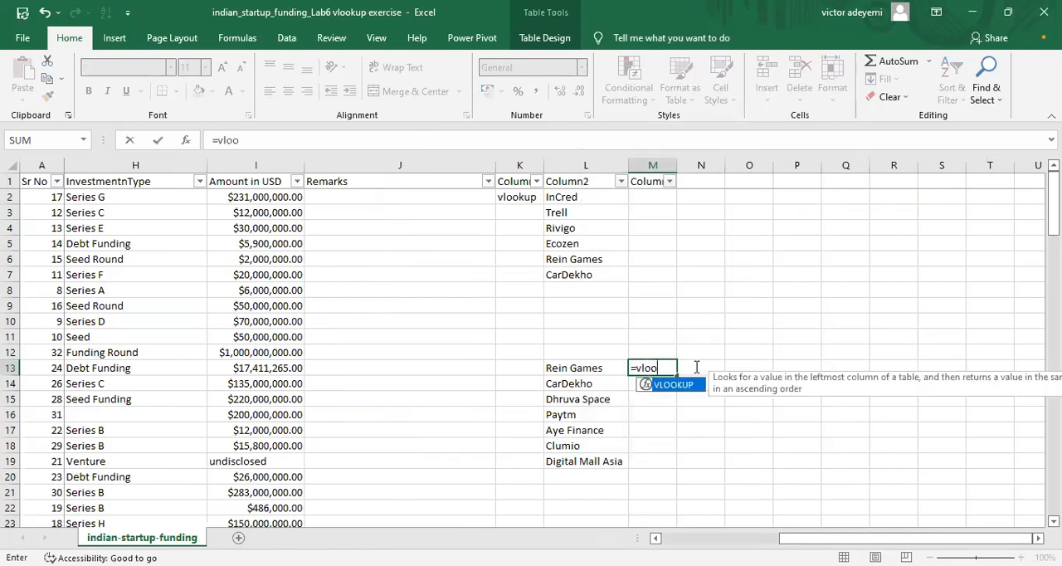
key("Tab")
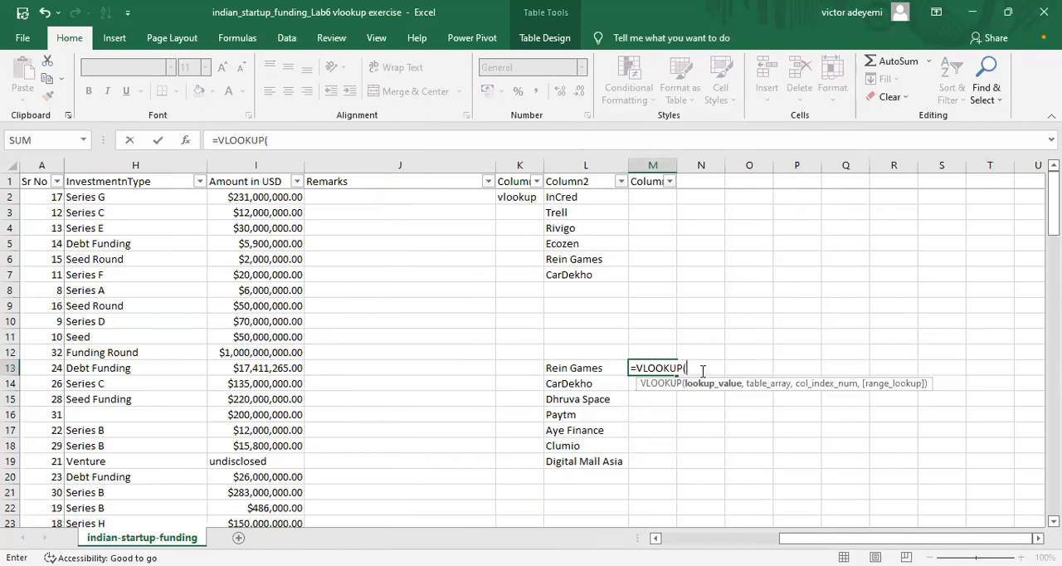
type("c2:i11")
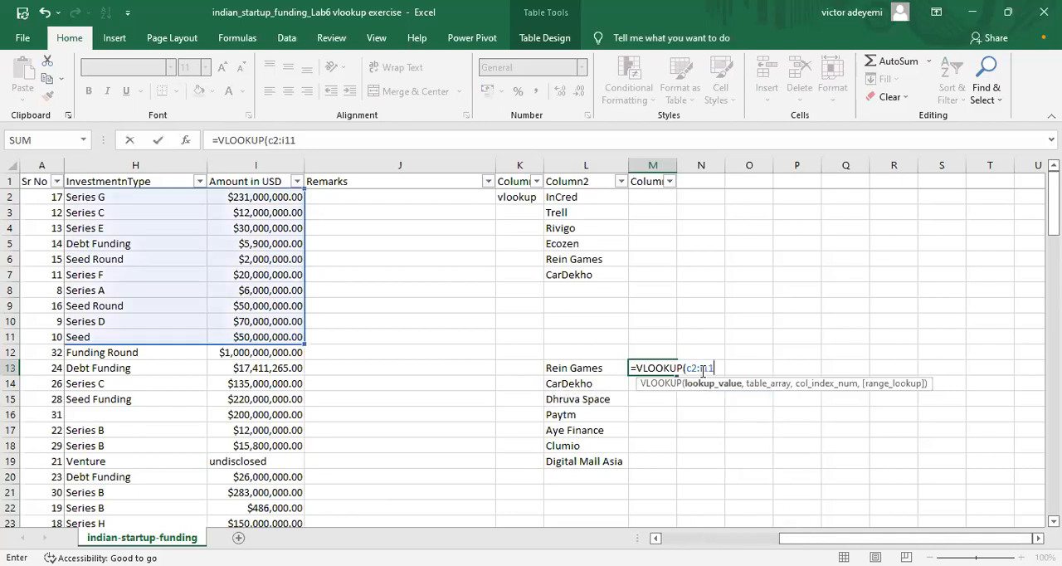
type("3")
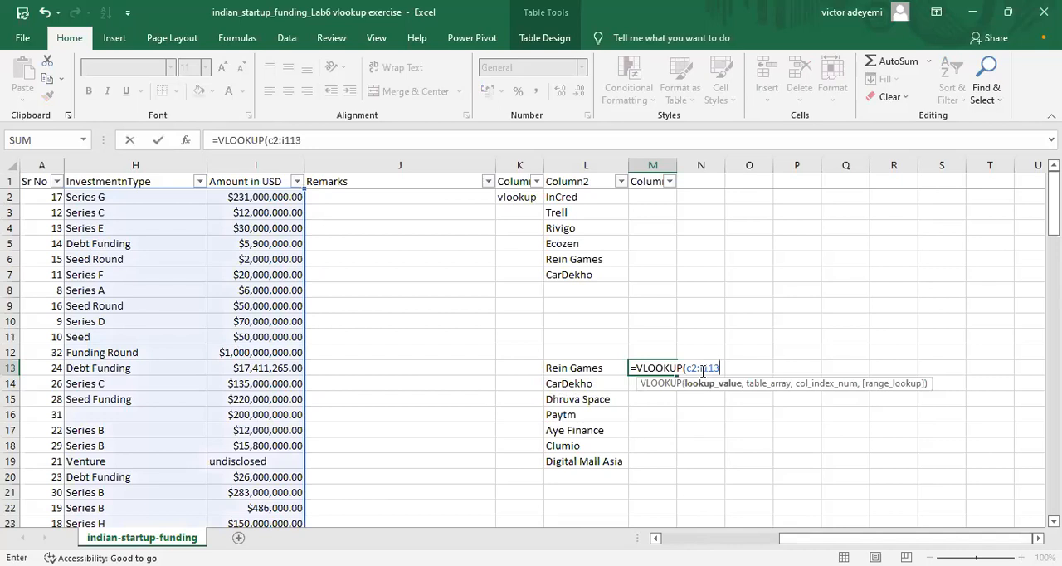
left_click_drag(855, 537, 736, 538)
left_click_drag(813, 538, 932, 537)
type(",")
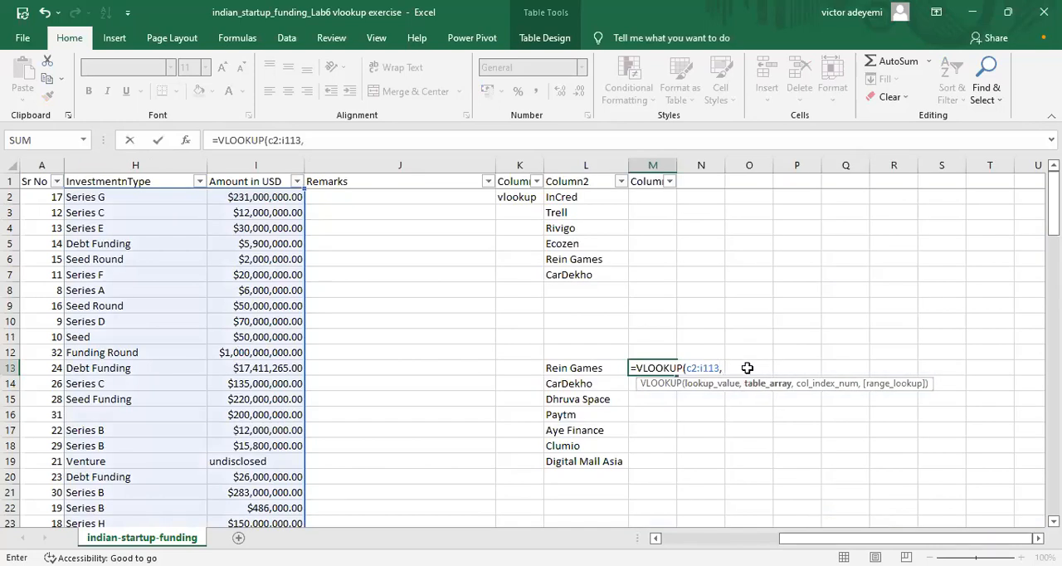
type("7,fa")
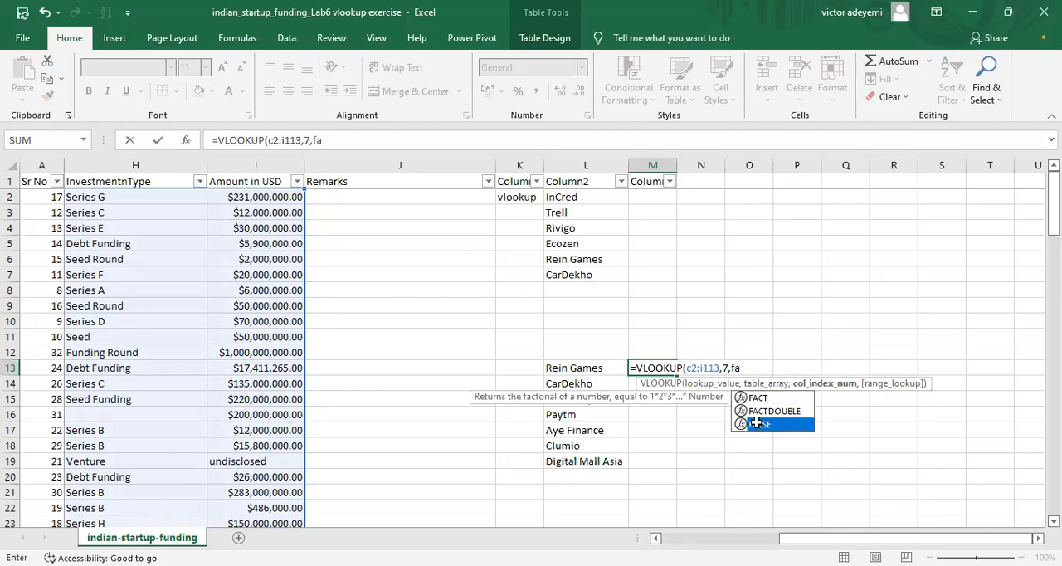
Step: Complete the VLOOKUP formula in M13 with column index 7 and FALSE for an exact match
double_click(757, 425)
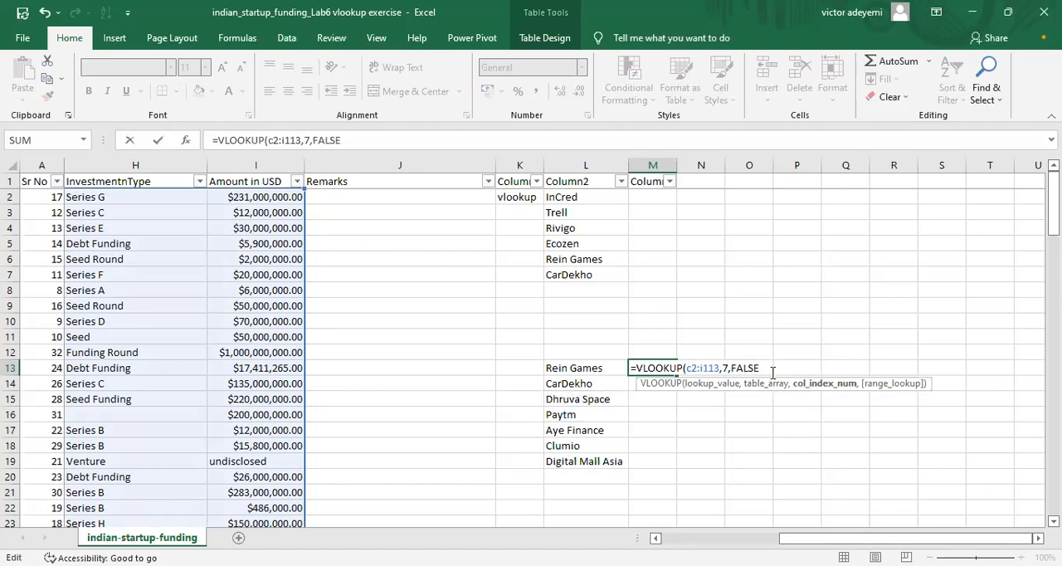
type(")")
key("Return")
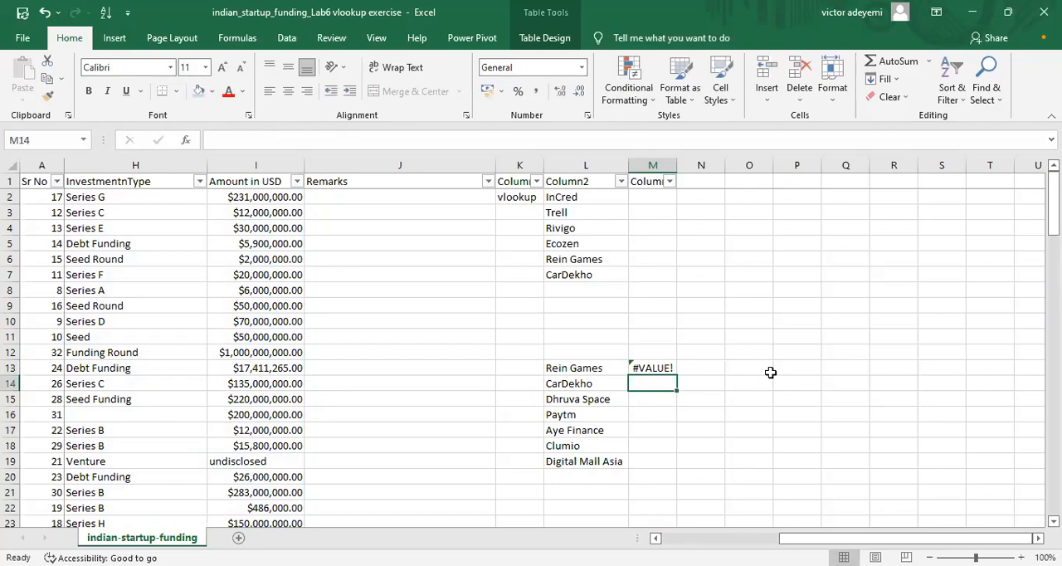
Step: Open the VLOOKUP formula in M13 for editing just before the C2:I113 range
left_click(669, 367)
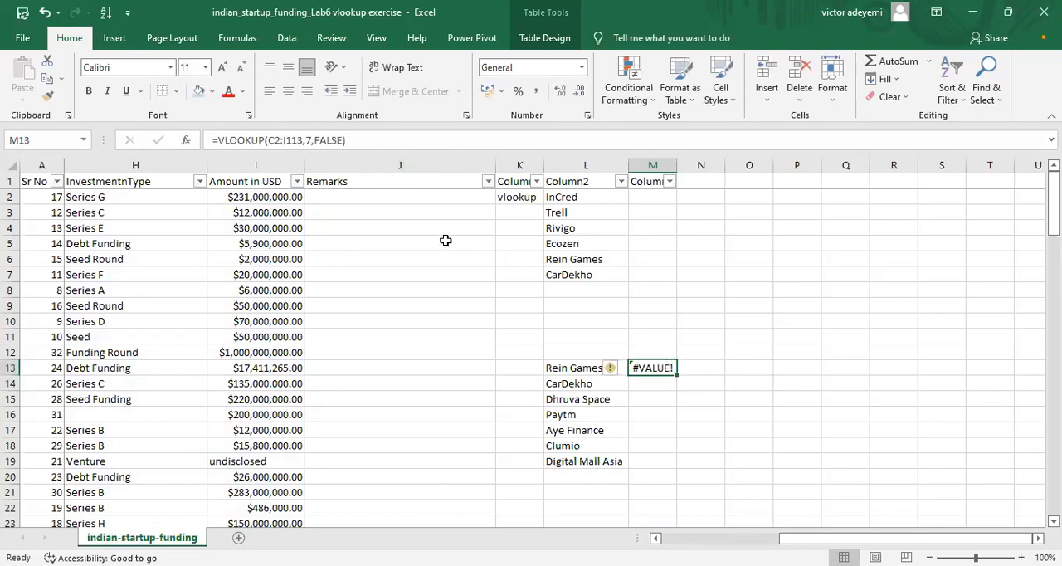
left_click(268, 140)
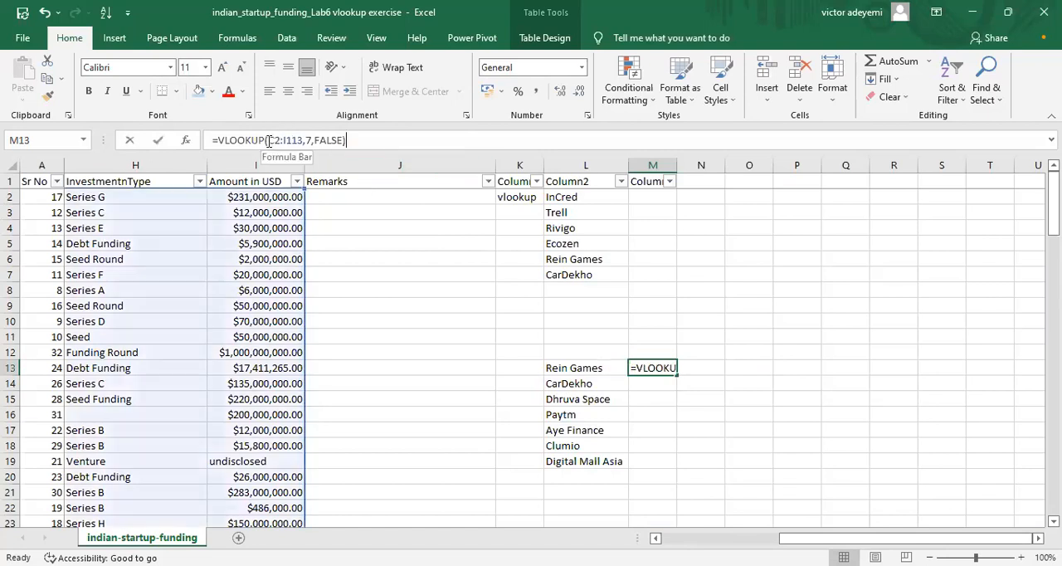
left_click(605, 367)
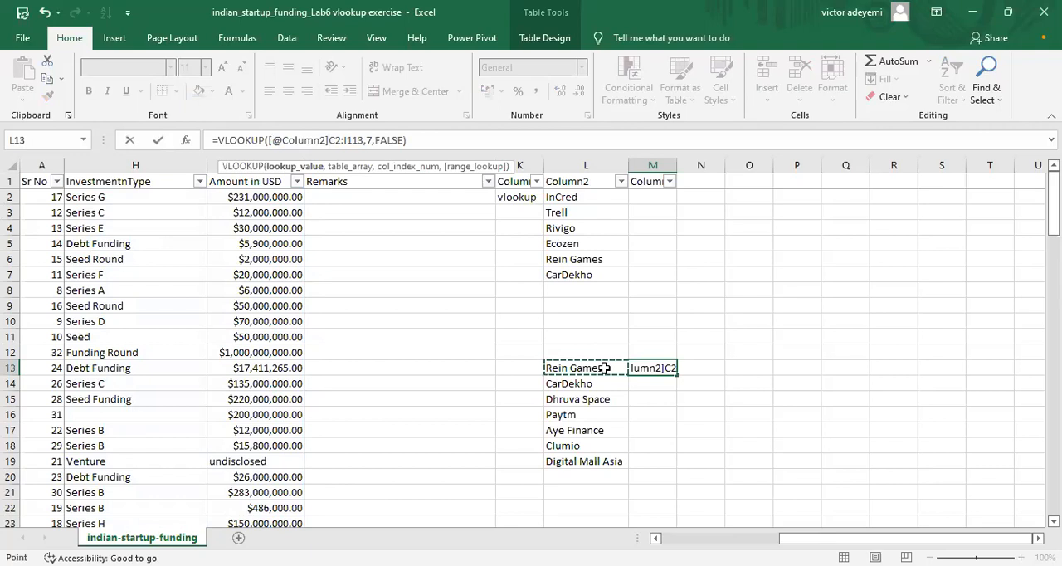
key("BackSpace")
key("BackSpace")
key("BackSpace")
key("BackSpace")
key("BackSpace")
key("BackSpace")
key("BackSpace")
key("BackSpace")
key("BackSpace")
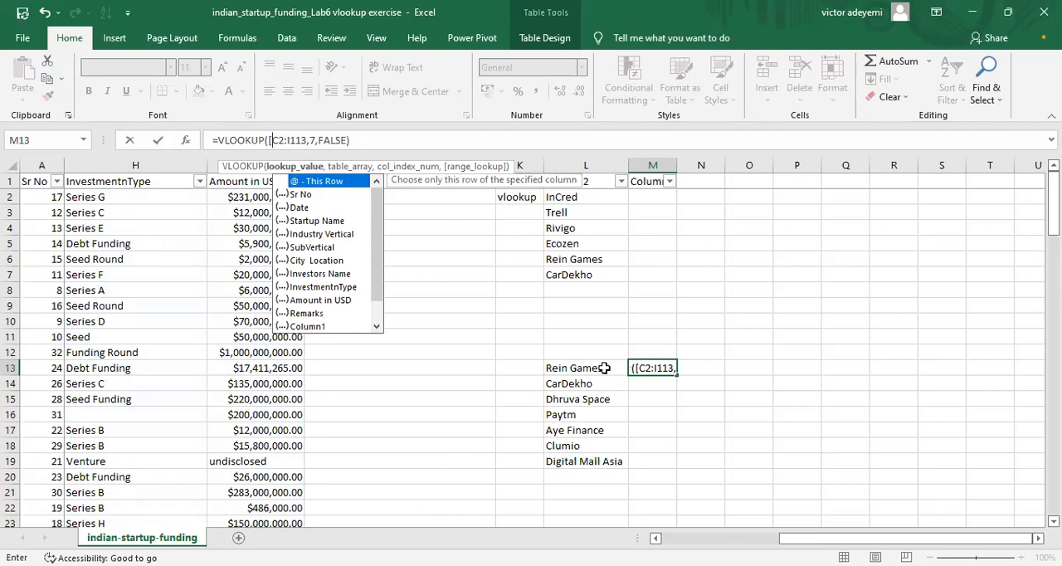
key("BackSpace")
Step: Insert L13 as the lookup value so that M13's formula reads =VLOOKUP(L13,C2:I113,7,FALSE)
type("I1")
key("BackSpace")
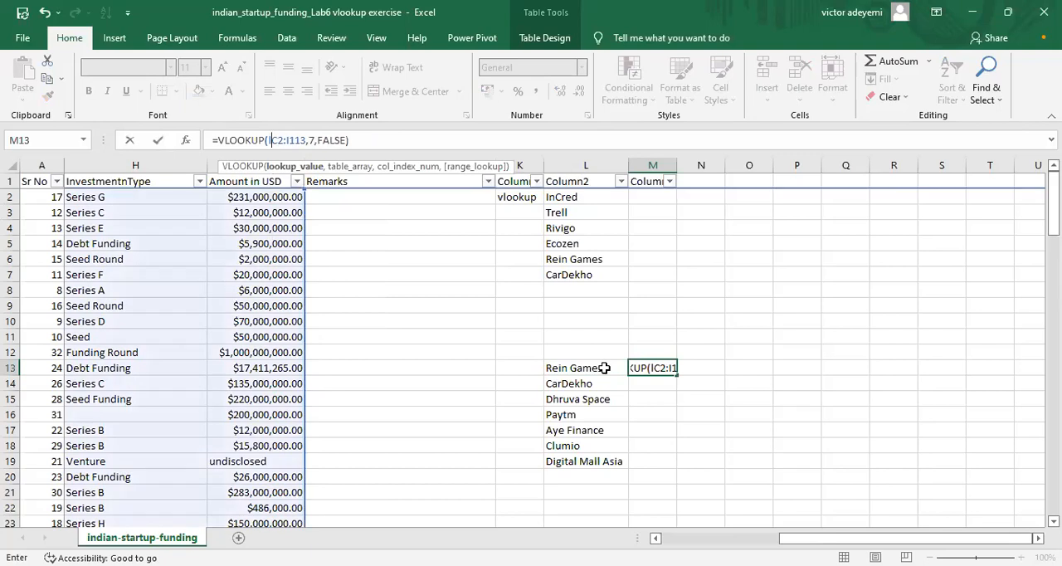
type("l13")
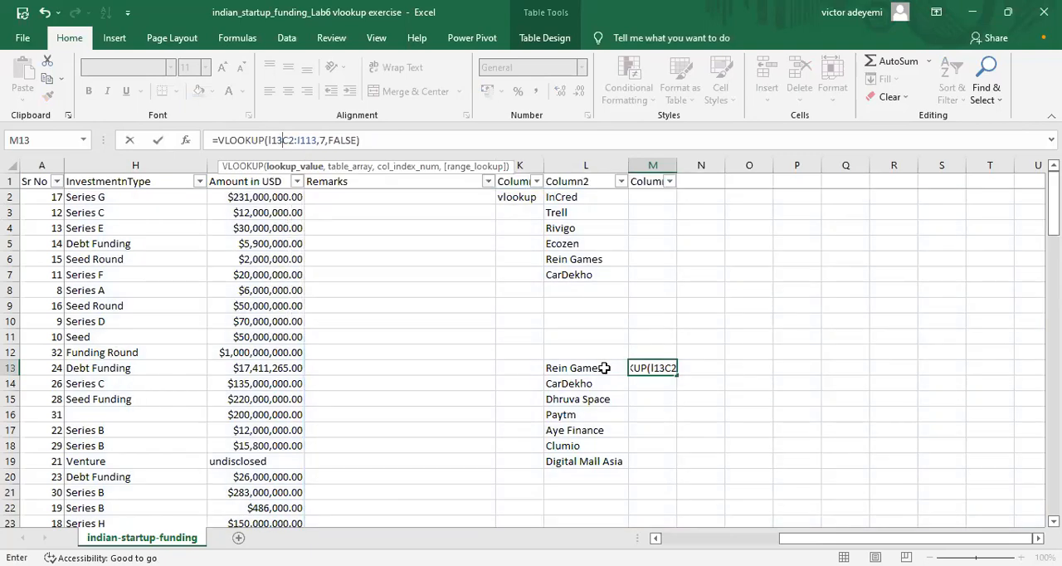
type(",")
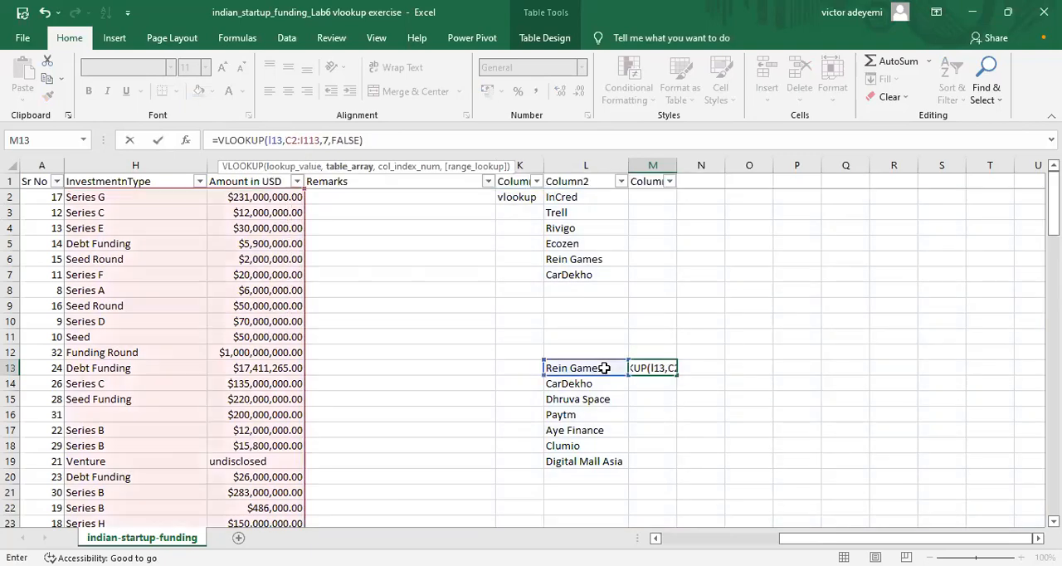
left_click(384, 139)
key("Return")
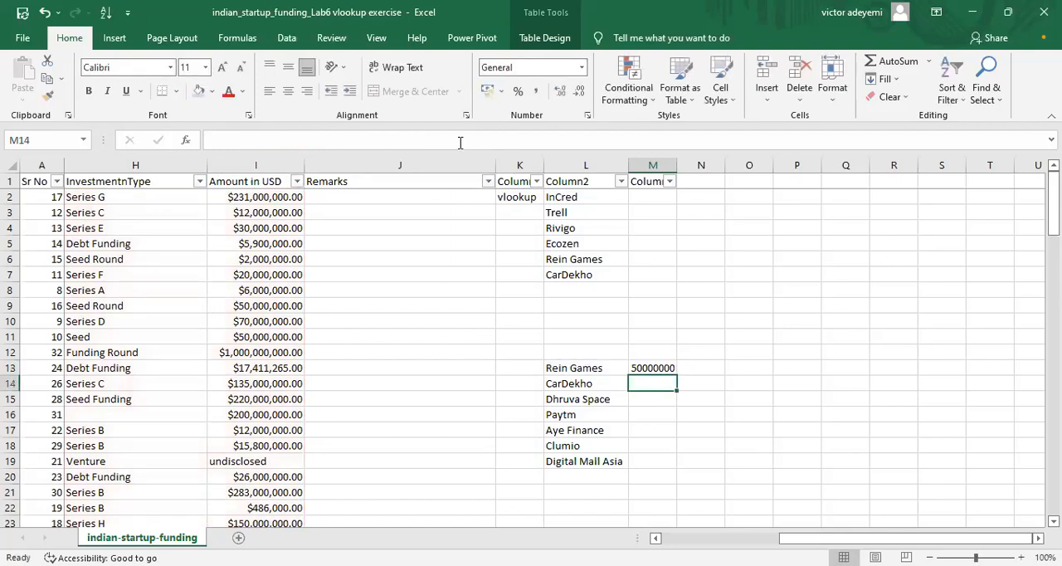
Step: Clear the old vlookup label and the startup names from InCred to CarDekho in K2:M7
left_click(654, 366)
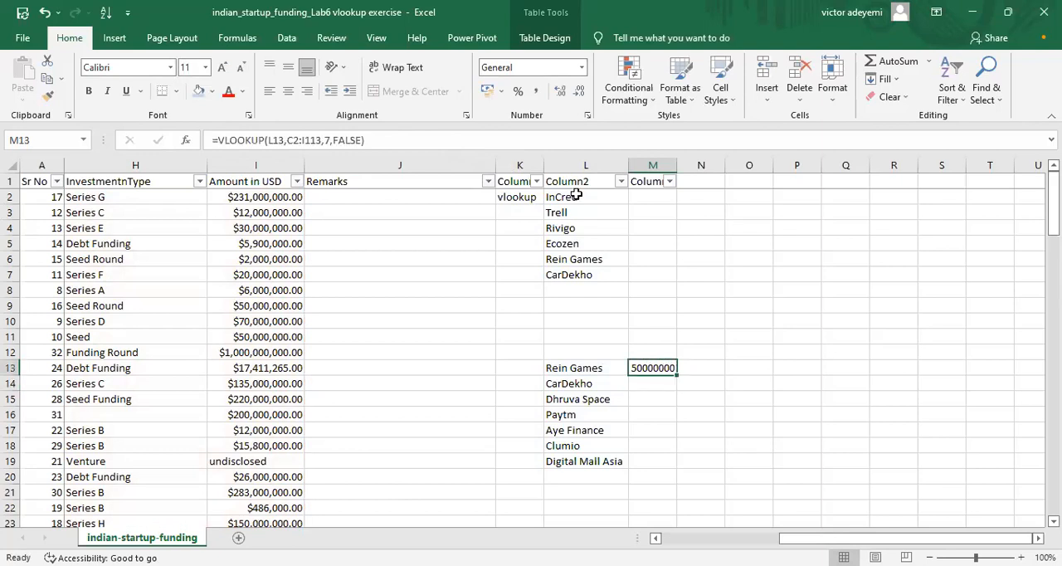
left_click(490, 198)
left_click_drag(621, 234, 730, 291)
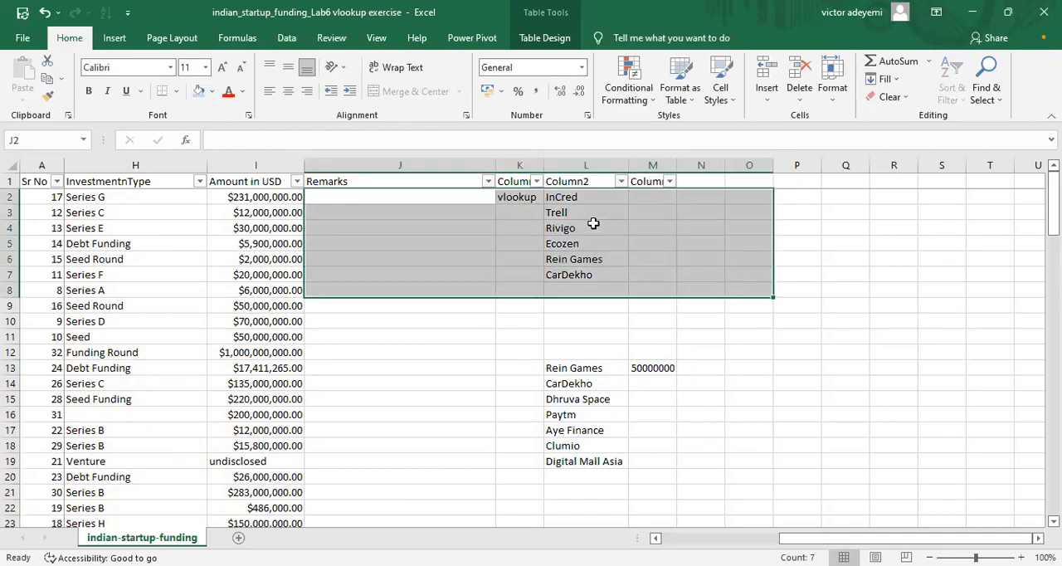
left_click(547, 199)
left_click_drag(516, 198, 666, 273)
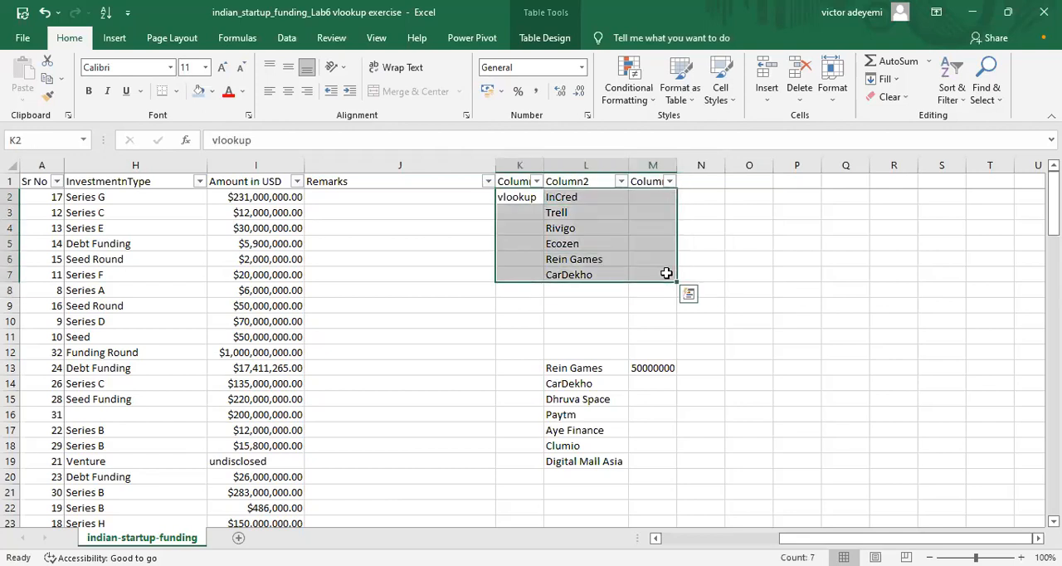
key("Delete")
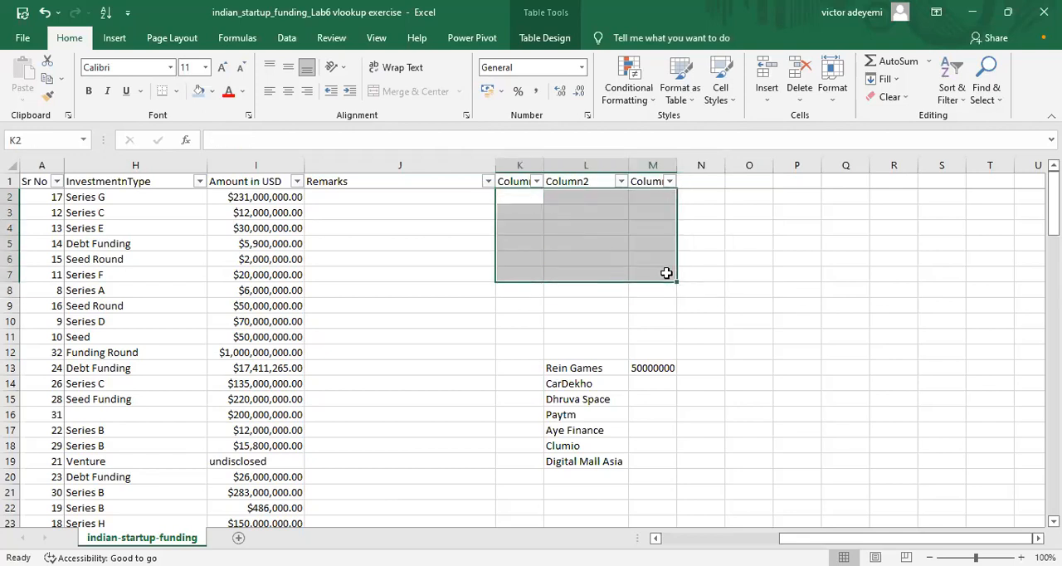
Step: Fill the VLOOKUP formula from M13 down to M19 for the remaining startup names
left_click(643, 368)
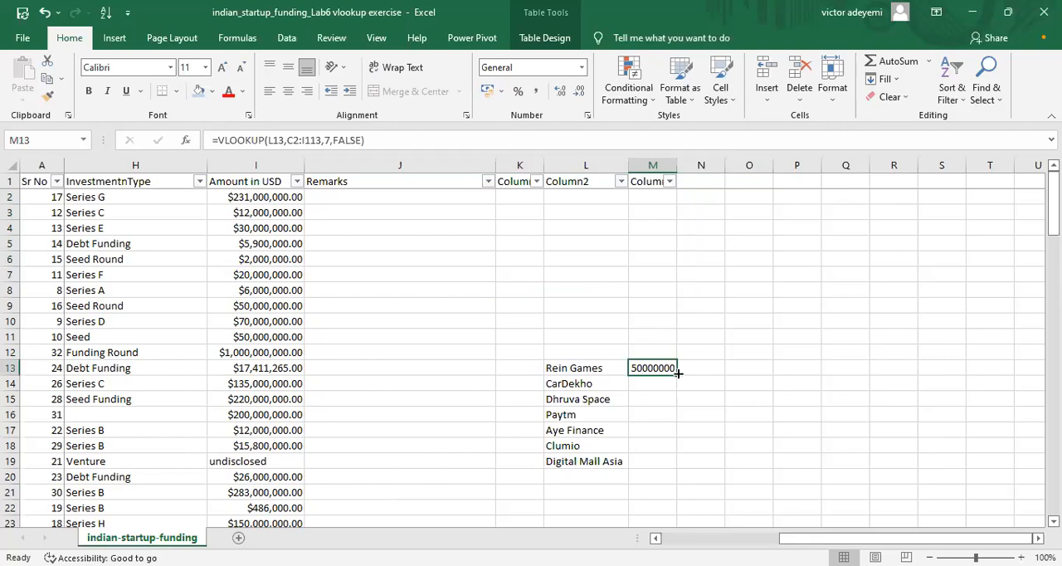
left_click_drag(677, 373, 679, 469)
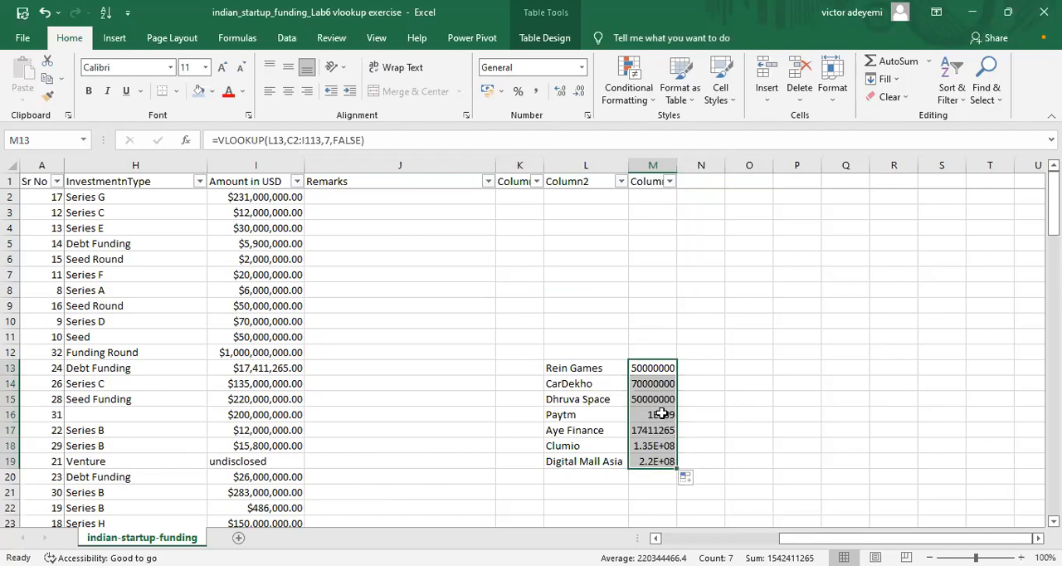
Step: Compare the VLOOKUP formula and results in column M with the source startup names in C9:C15
left_click(646, 366)
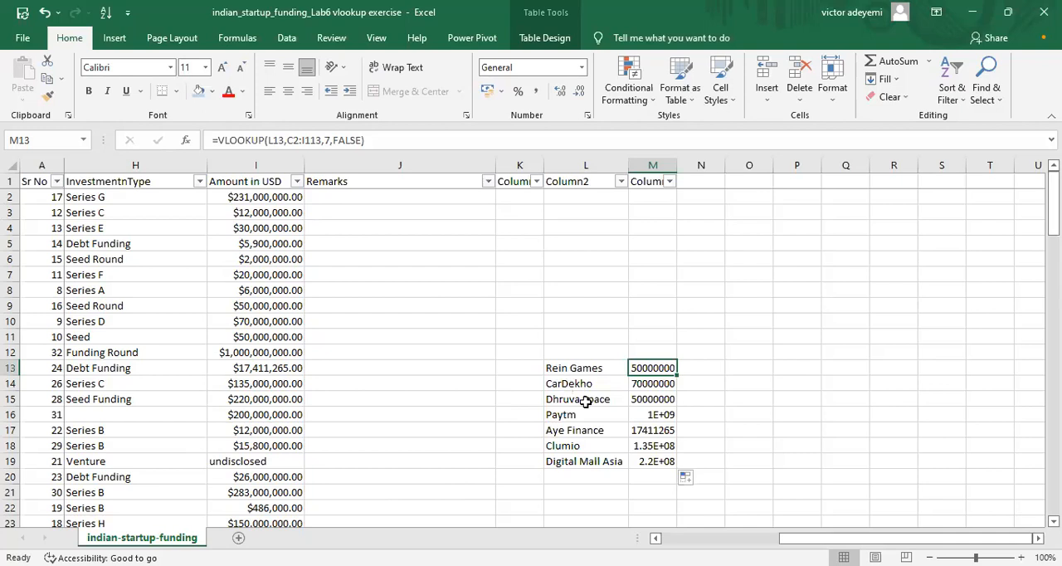
left_click_drag(841, 538, 713, 537)
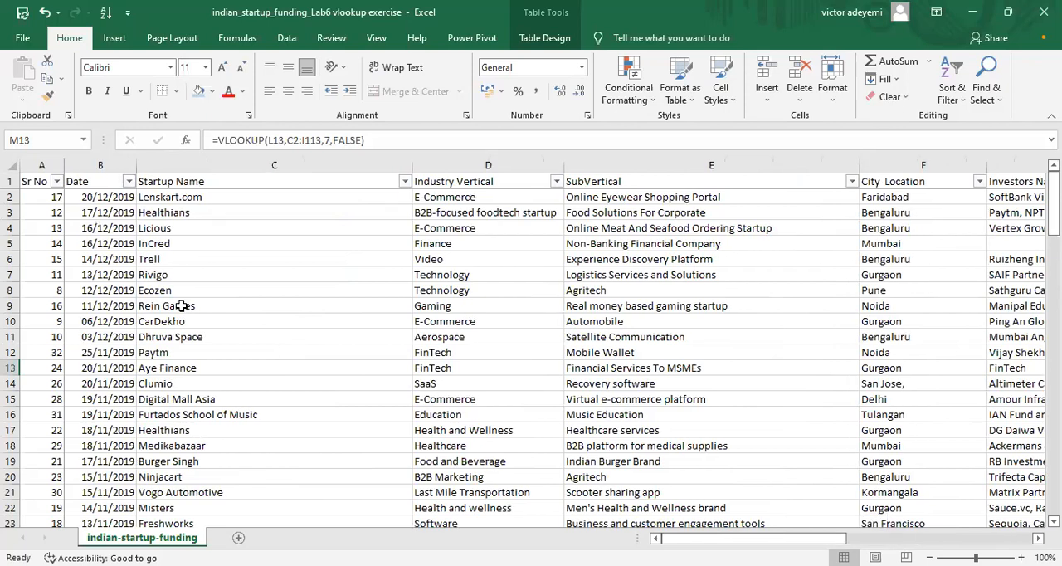
left_click_drag(179, 306, 242, 405)
left_click_drag(793, 536, 942, 520)
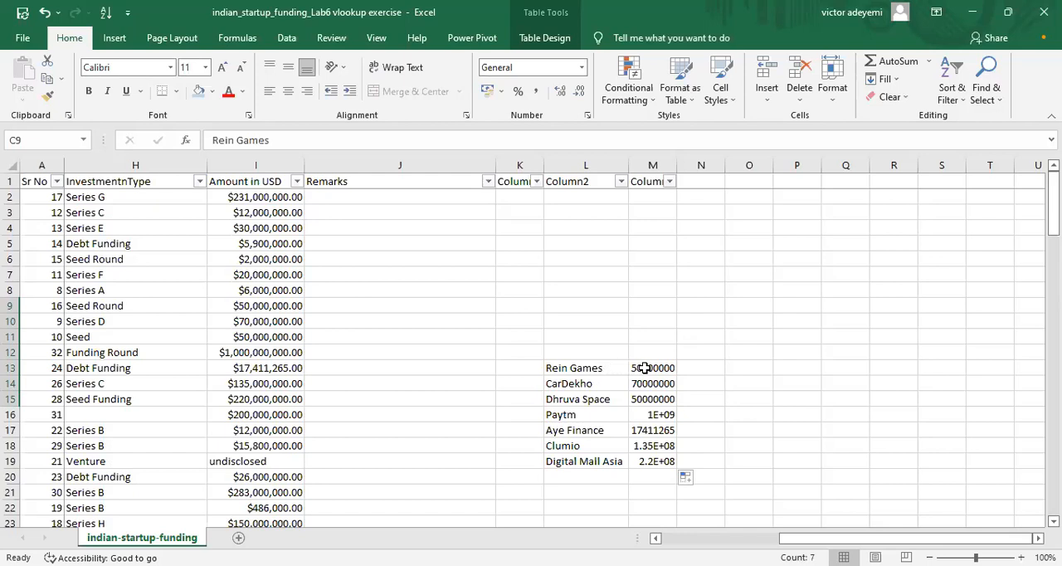
left_click(645, 368)
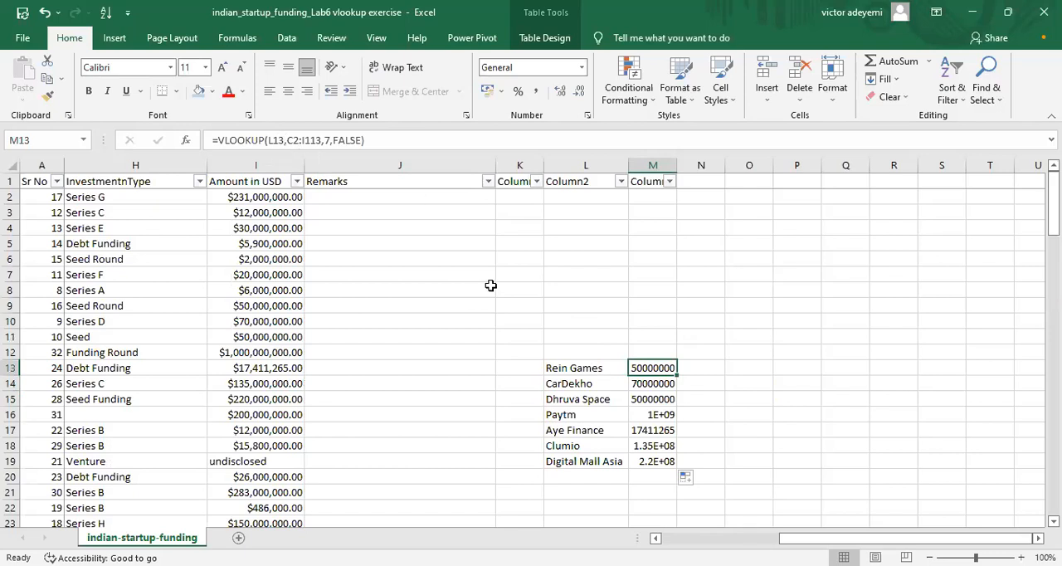
Step: Start a second VLOOKUP formula in N13, in the Rein Games row
left_click(701, 374)
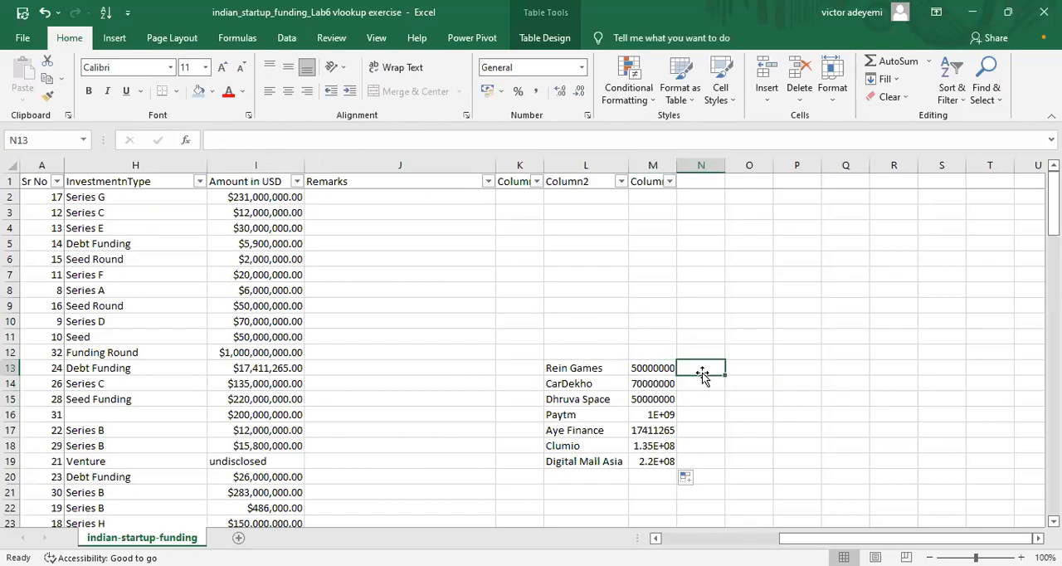
type("=")
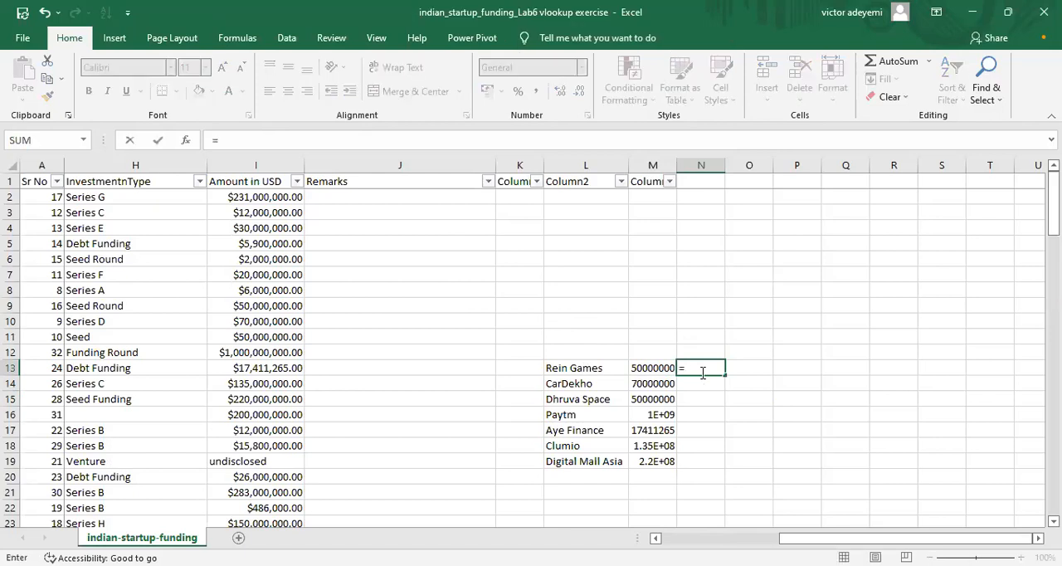
type("v")
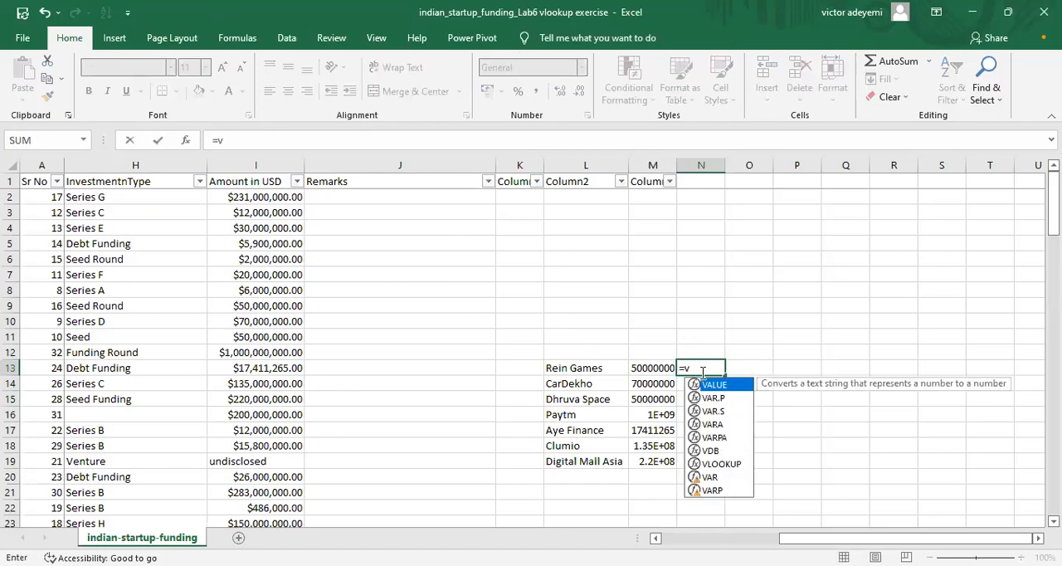
type("loo")
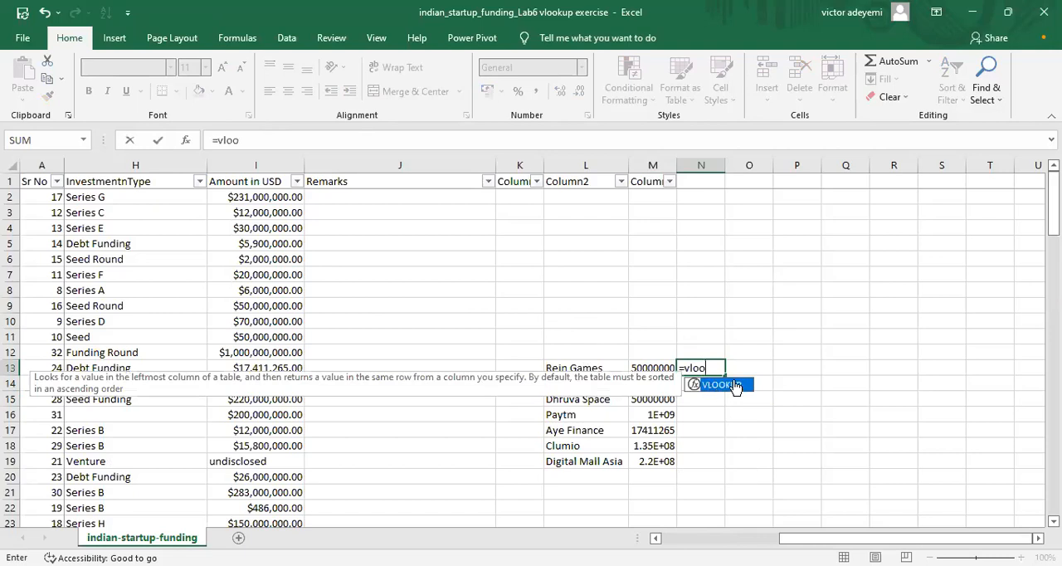
double_click(719, 385)
left_click(603, 369)
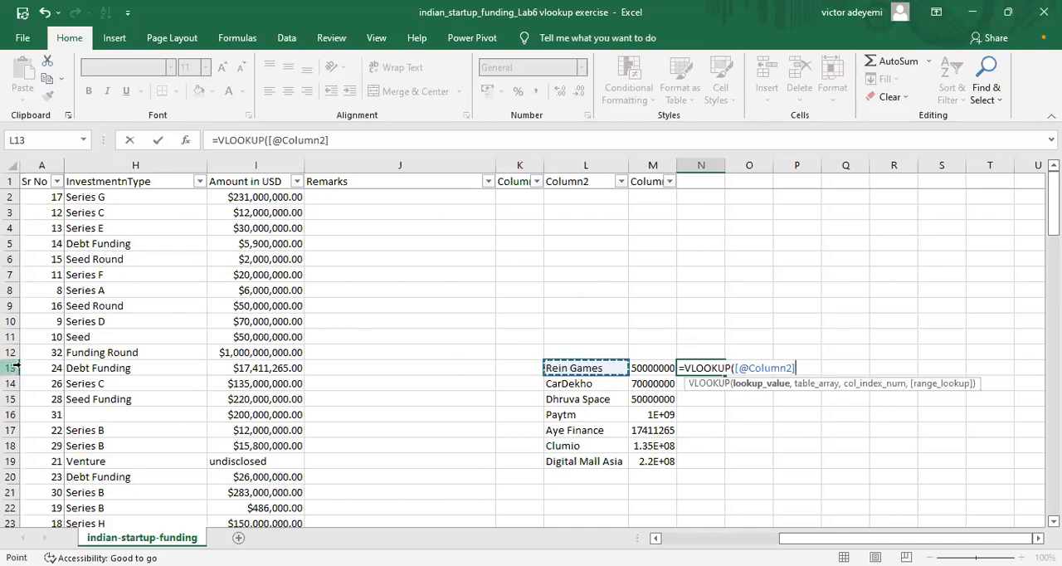
key("BackSpace")
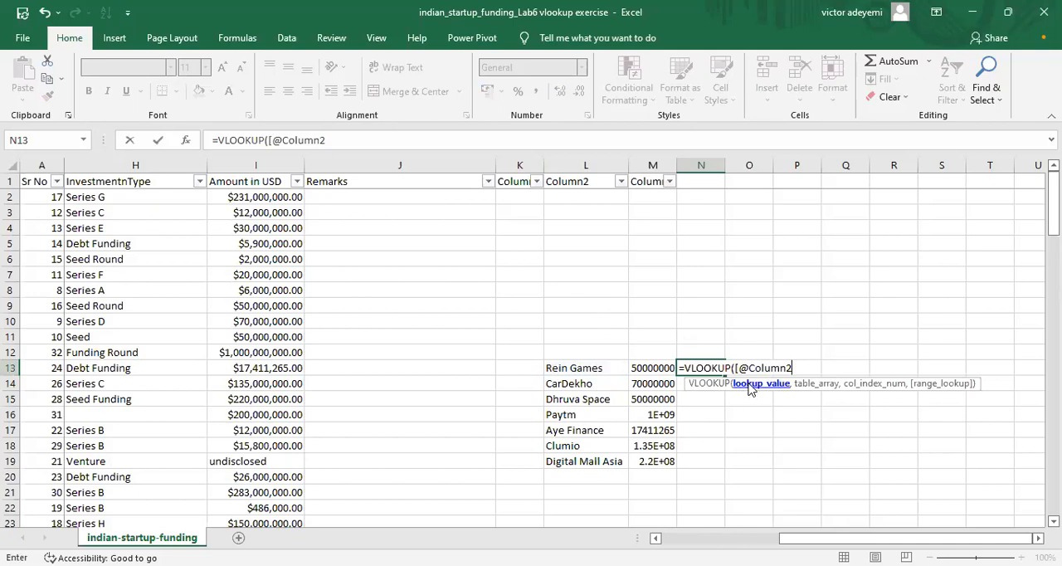
key("BackSpace")
key("BackSpace")
key("BackSpace")
key("BackSpace")
key("BackSpace")
key("BackSpace")
key("BackSpace")
key("BackSpace")
key("BackSpace")
key("BackSpace")
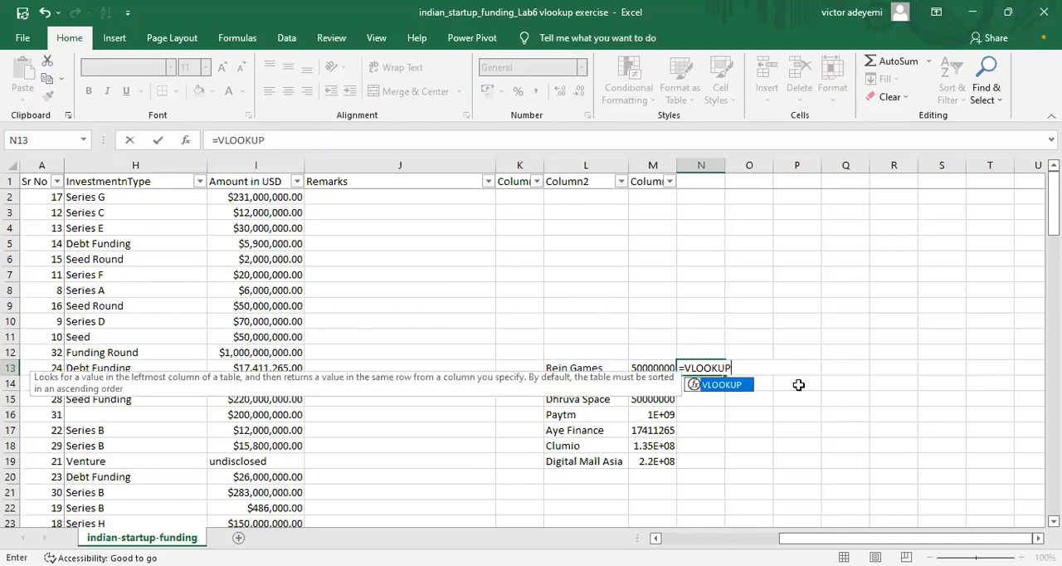
Step: Enter L13 as the lookup value and C2:I113 as the table array of the VLOOKUP formula in N13
type("(")
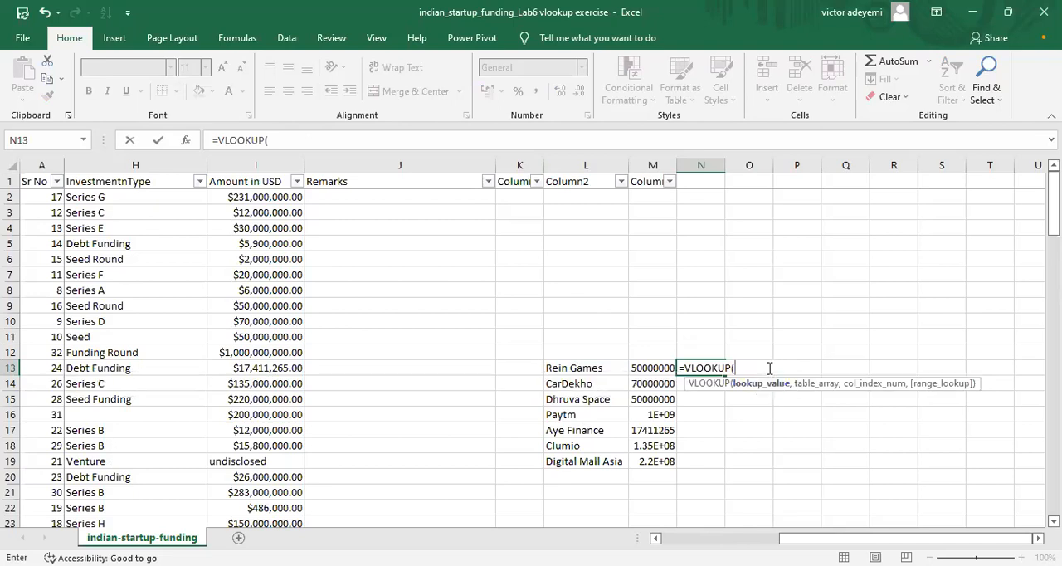
type("l13,")
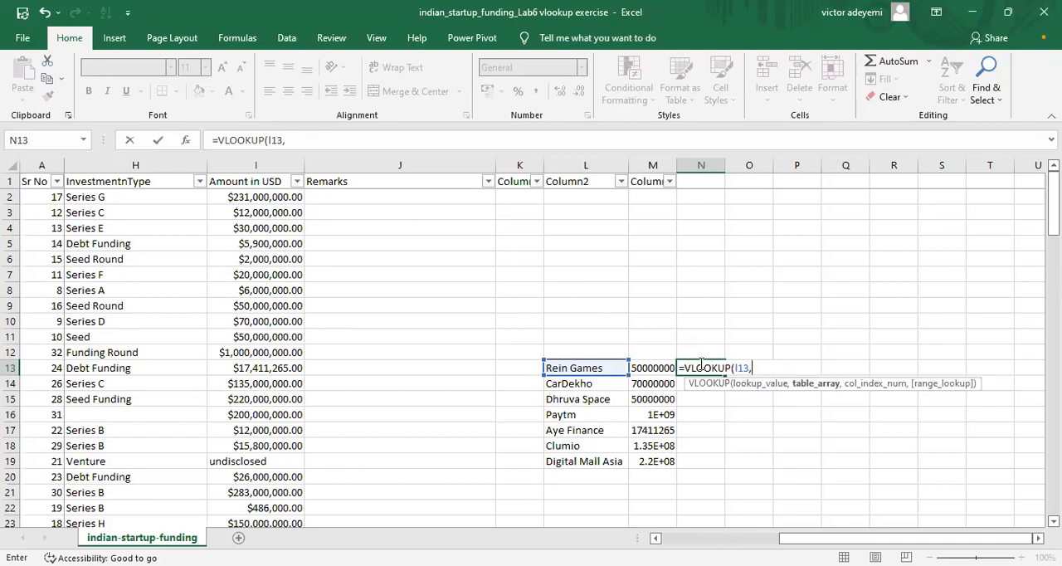
type("c2:")
type("I11")
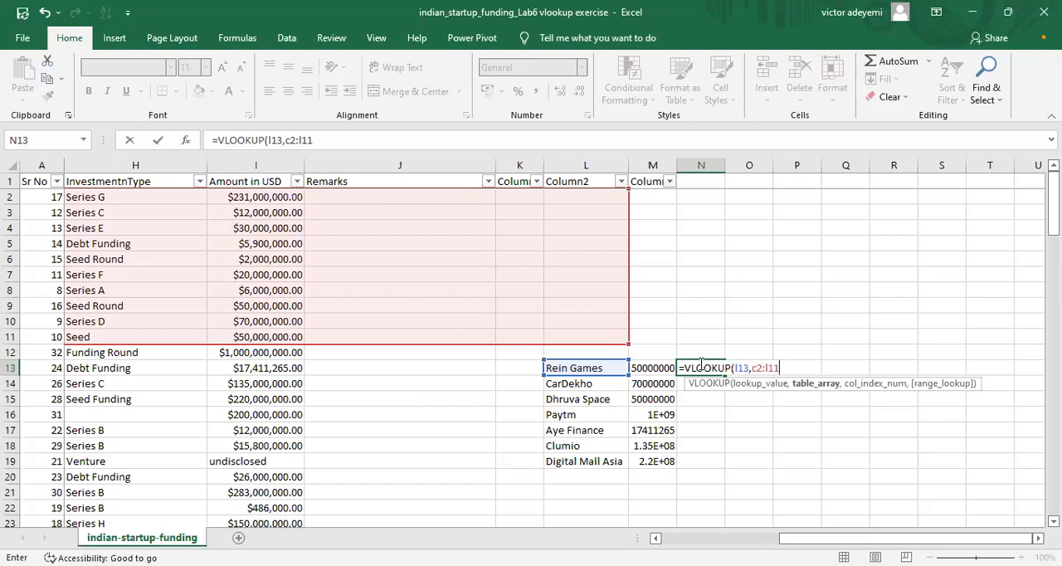
key("BackSpace")
key("BackSpace")
key("BackSpace")
type("i")
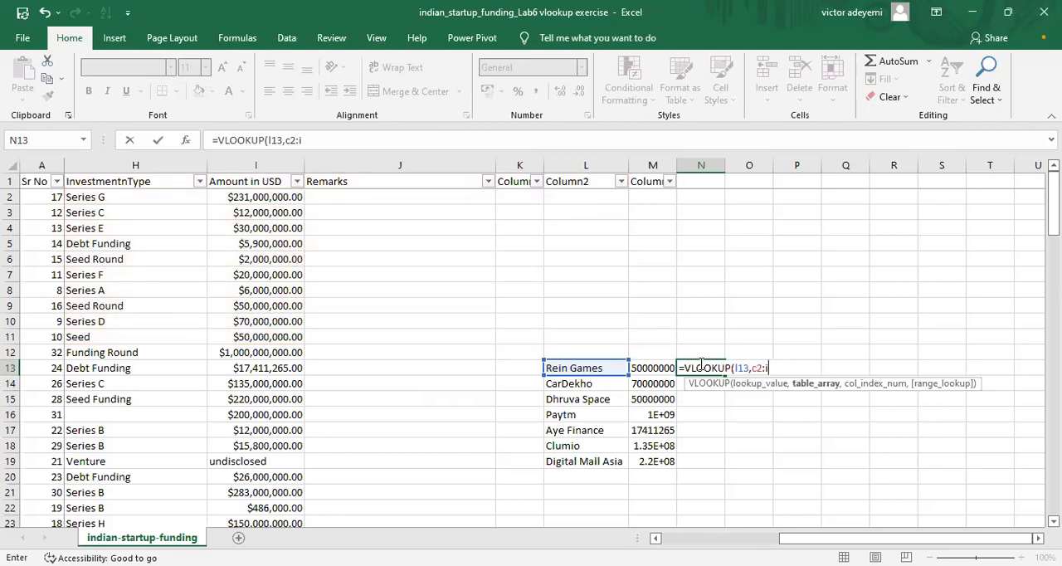
type("113")
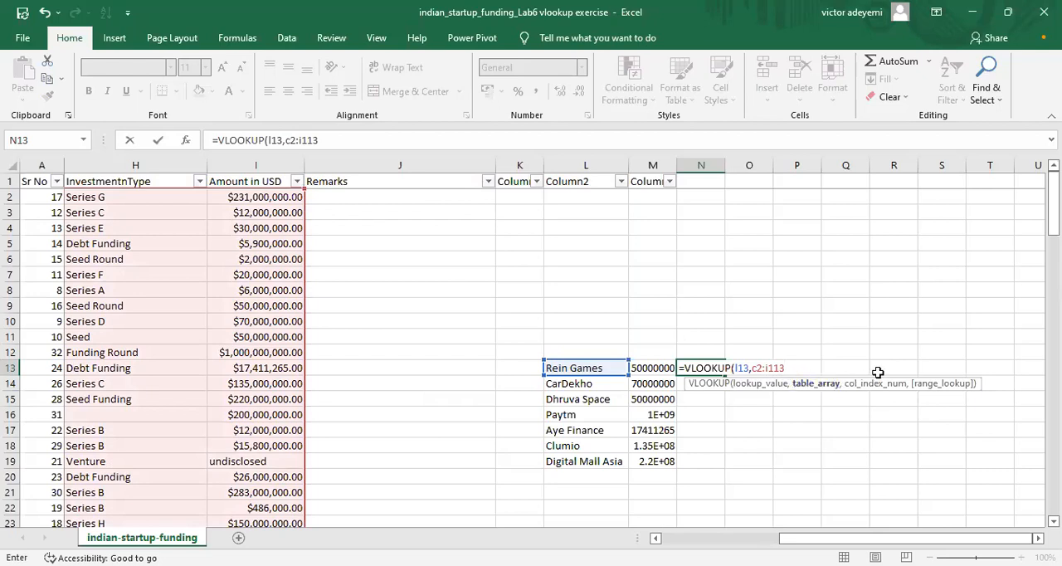
type(",")
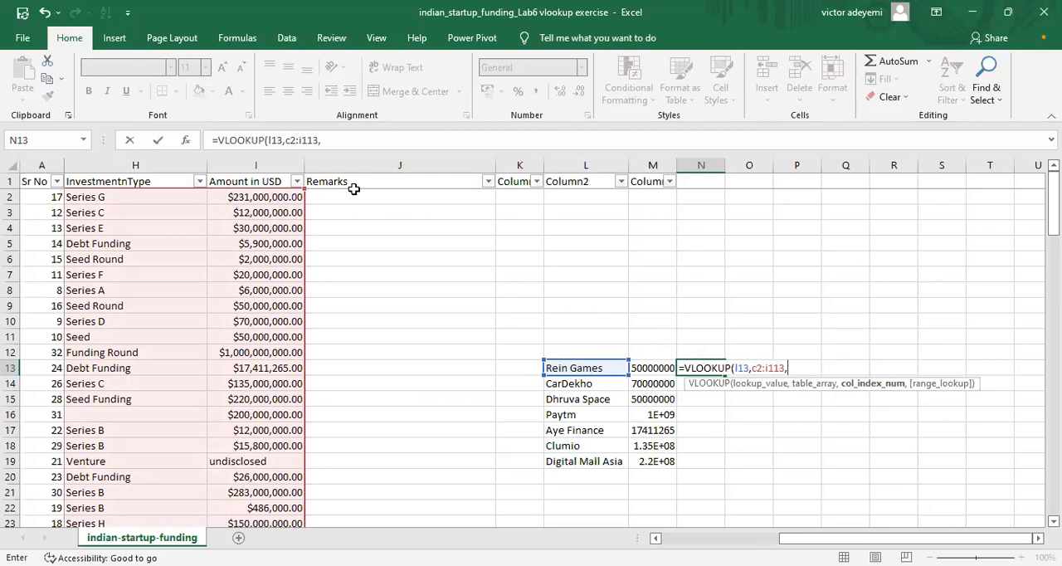
type("7,")
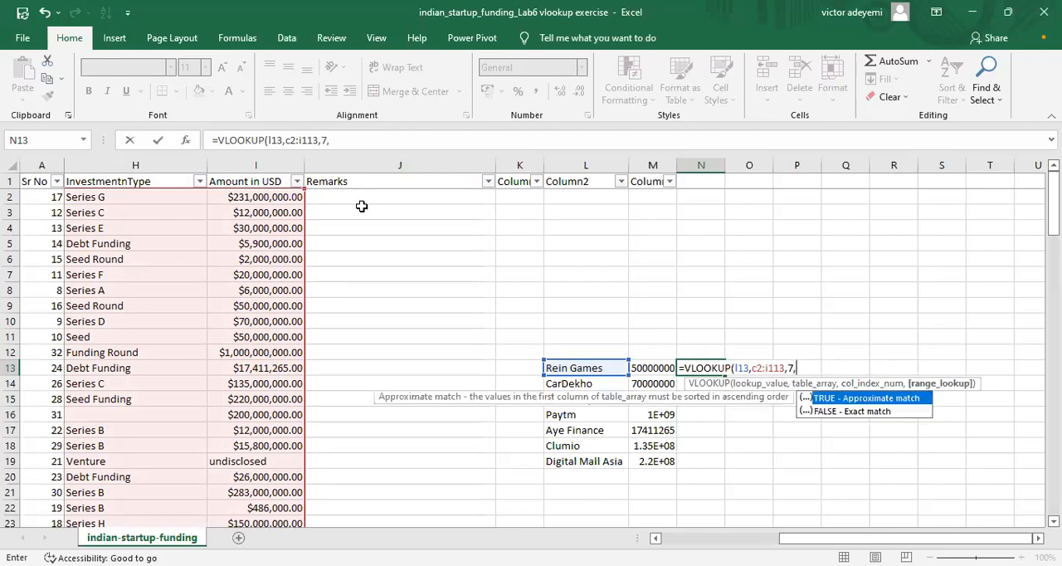
Step: Complete the N13 VLOOKUP formula with column index 7 and FALSE for an exact match
left_click(824, 412)
key("Tab")
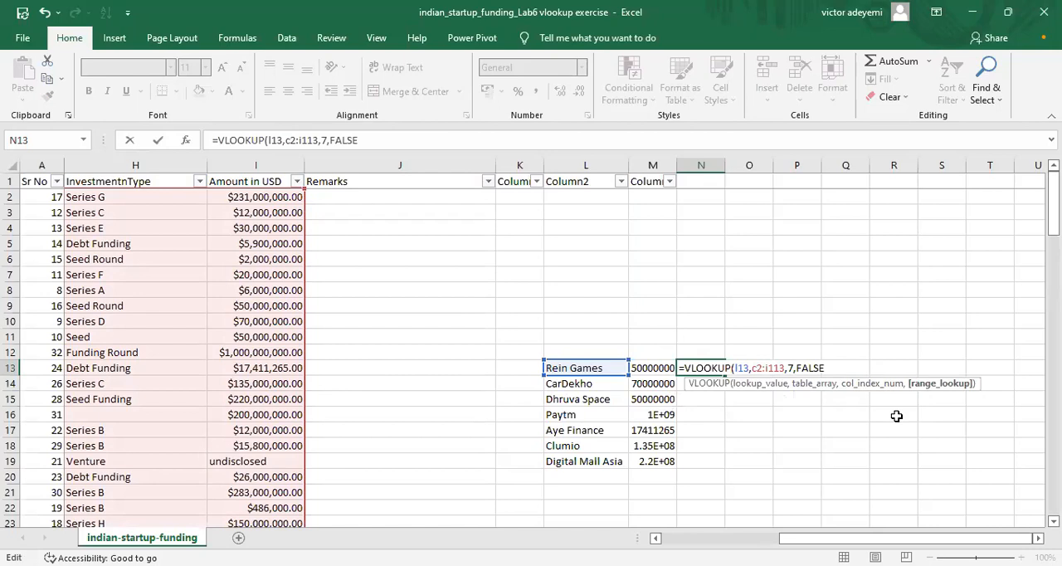
type(")")
key("Return")
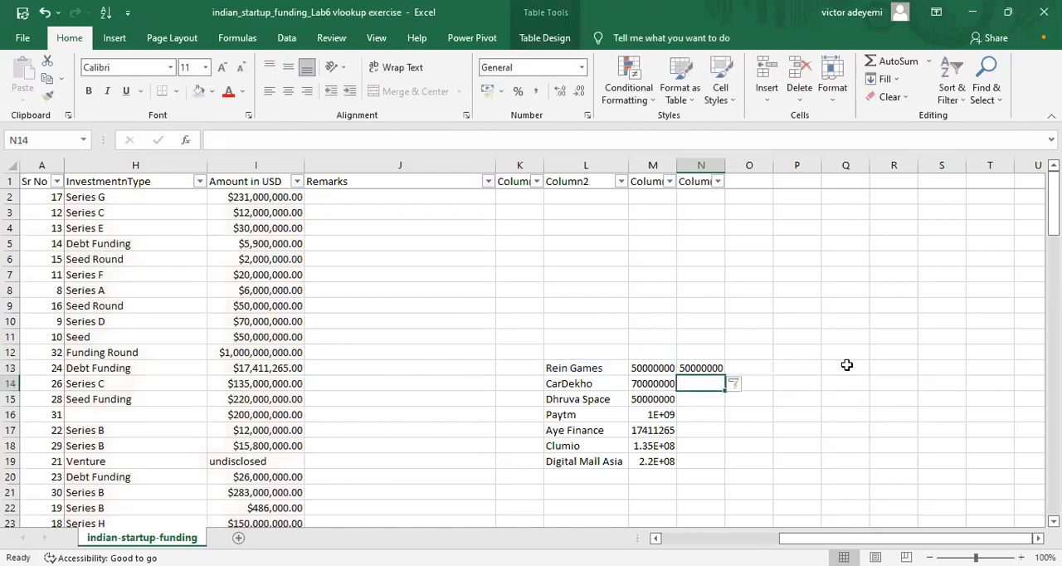
Step: Re-enter FALSE as the range lookup argument of the VLOOKUP formula in N13
left_click(705, 368)
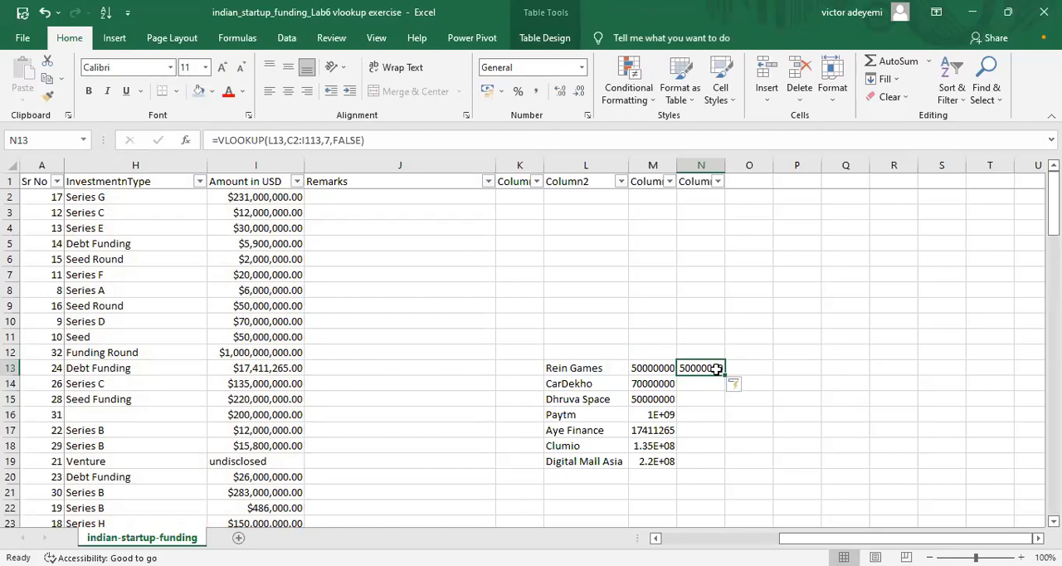
left_click(350, 140)
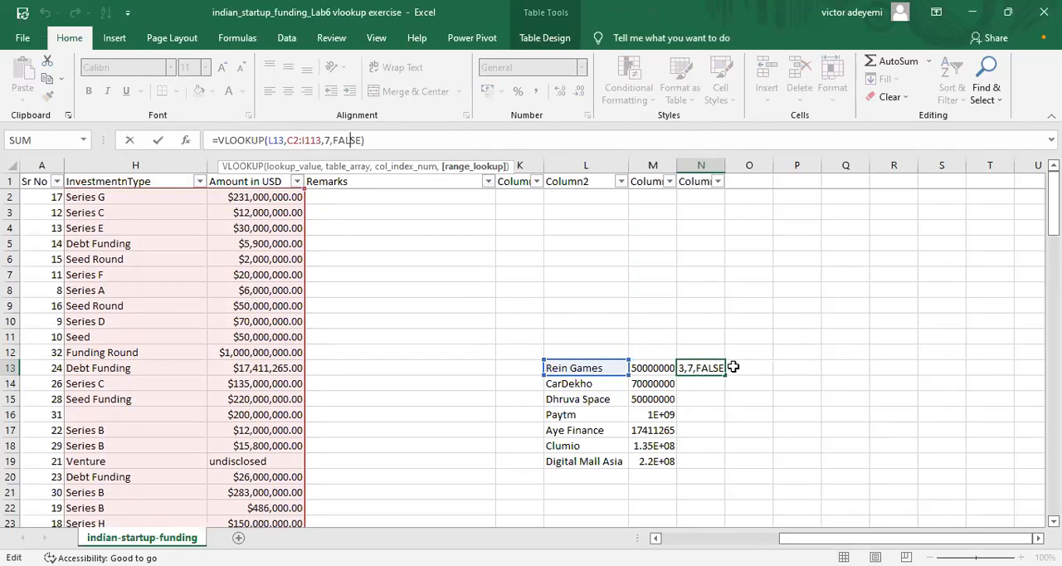
left_click(359, 140)
key("BackSpace")
key("BackSpace")
key("BackSpace")
key("BackSpace")
key("BackSpace")
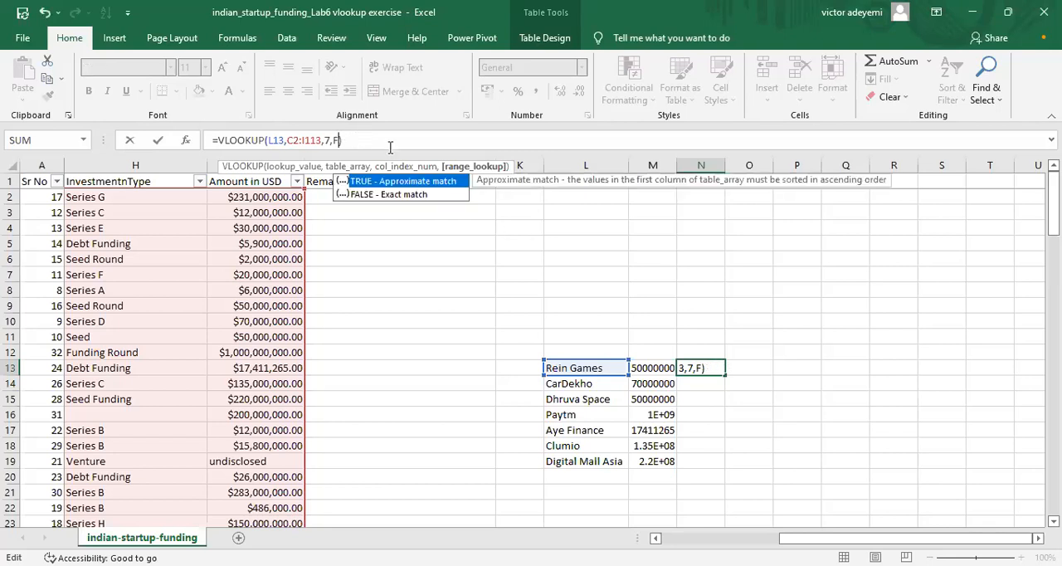
type("false")
left_click(400, 196)
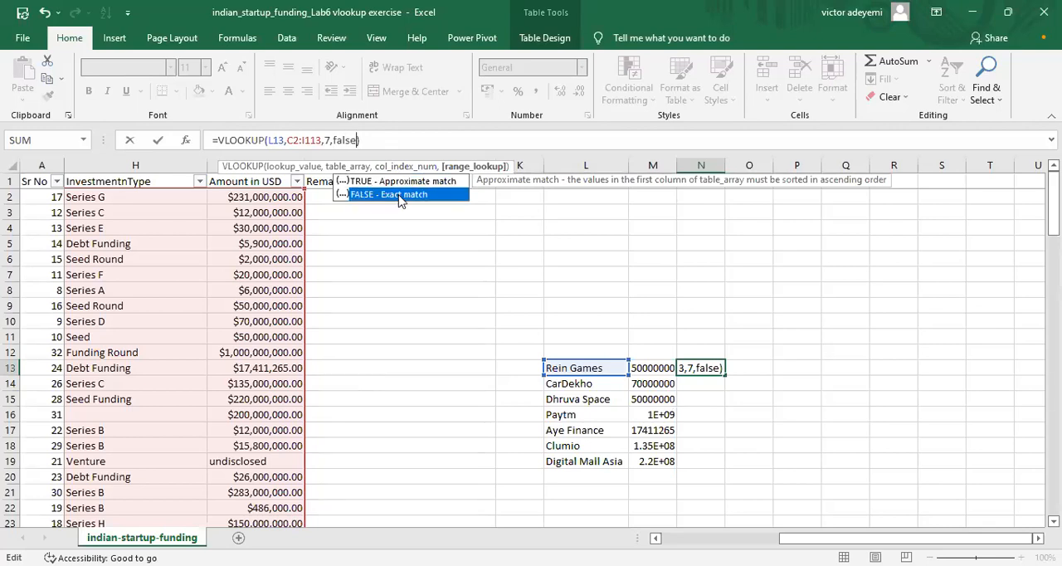
key("Tab")
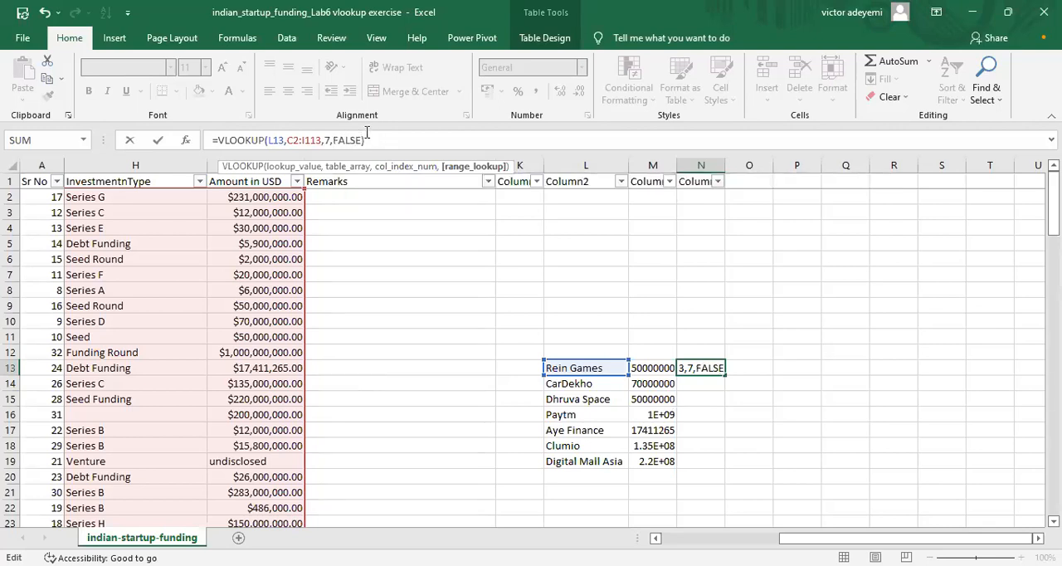
key("BackSpace")
key("BackSpace")
key("BackSpace")
key("BackSpace")
key("BackSpace")
type("false")
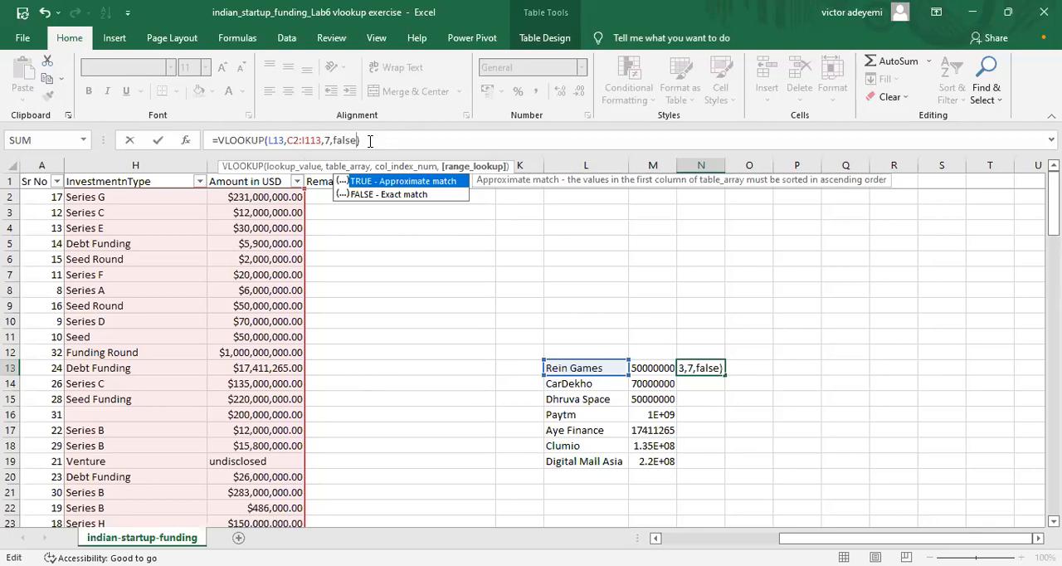
key("Return")
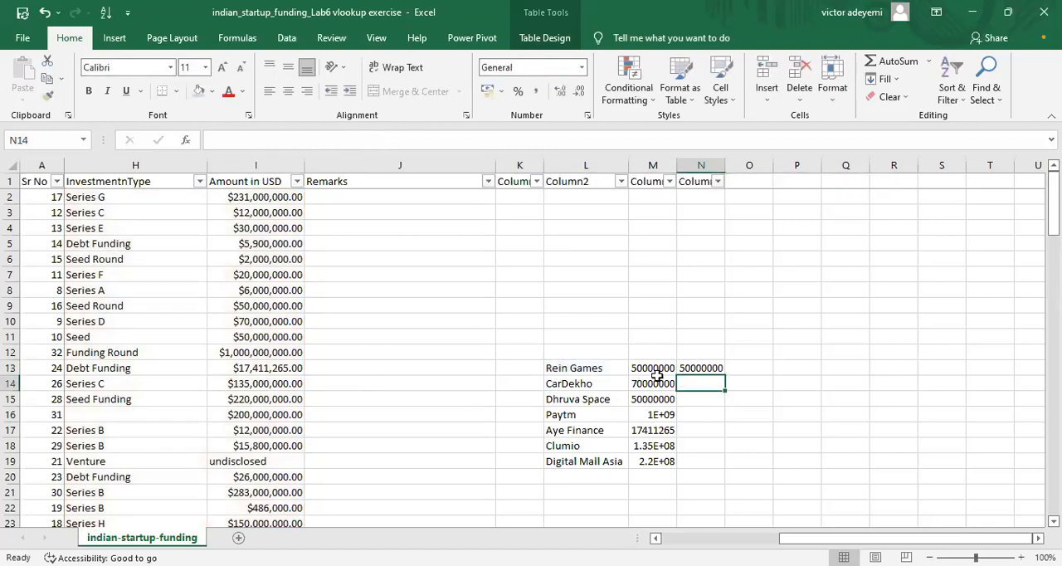
Step: Fill the VLOOKUP formula from N13 down to N19 and check it against the formula in M13
left_click(697, 368)
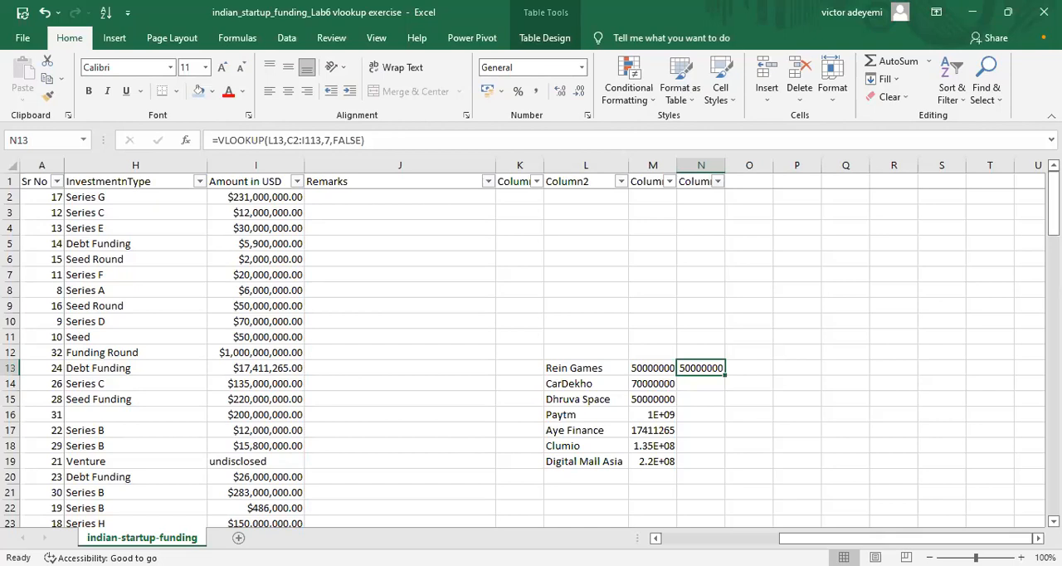
left_click_drag(725, 375, 722, 468)
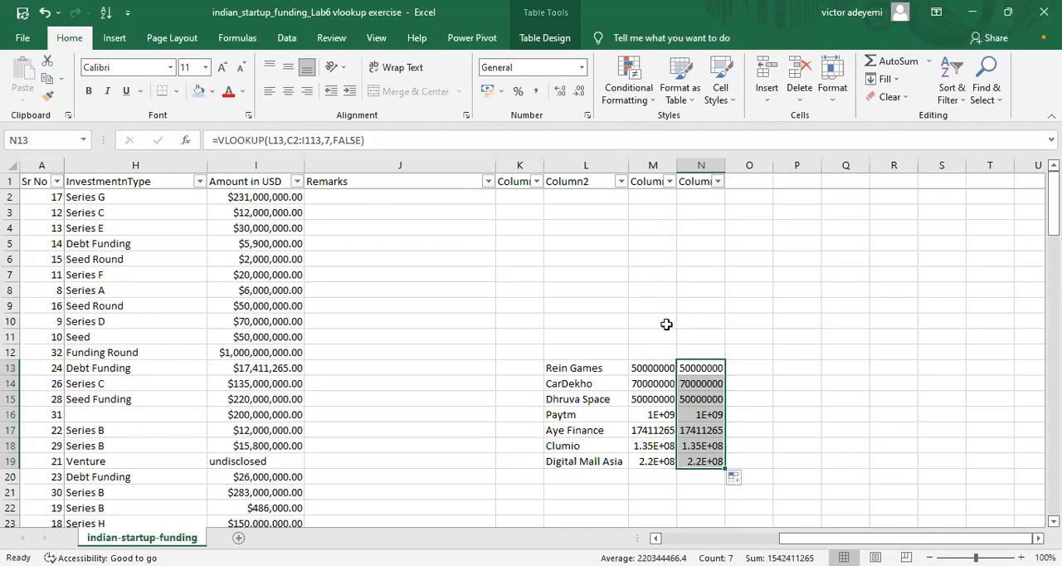
left_click(658, 366)
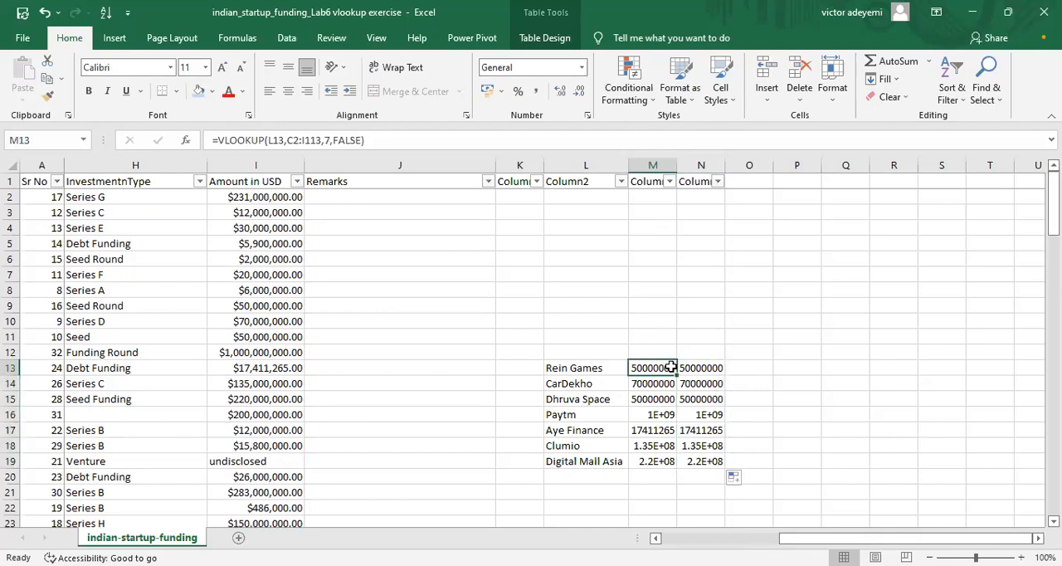